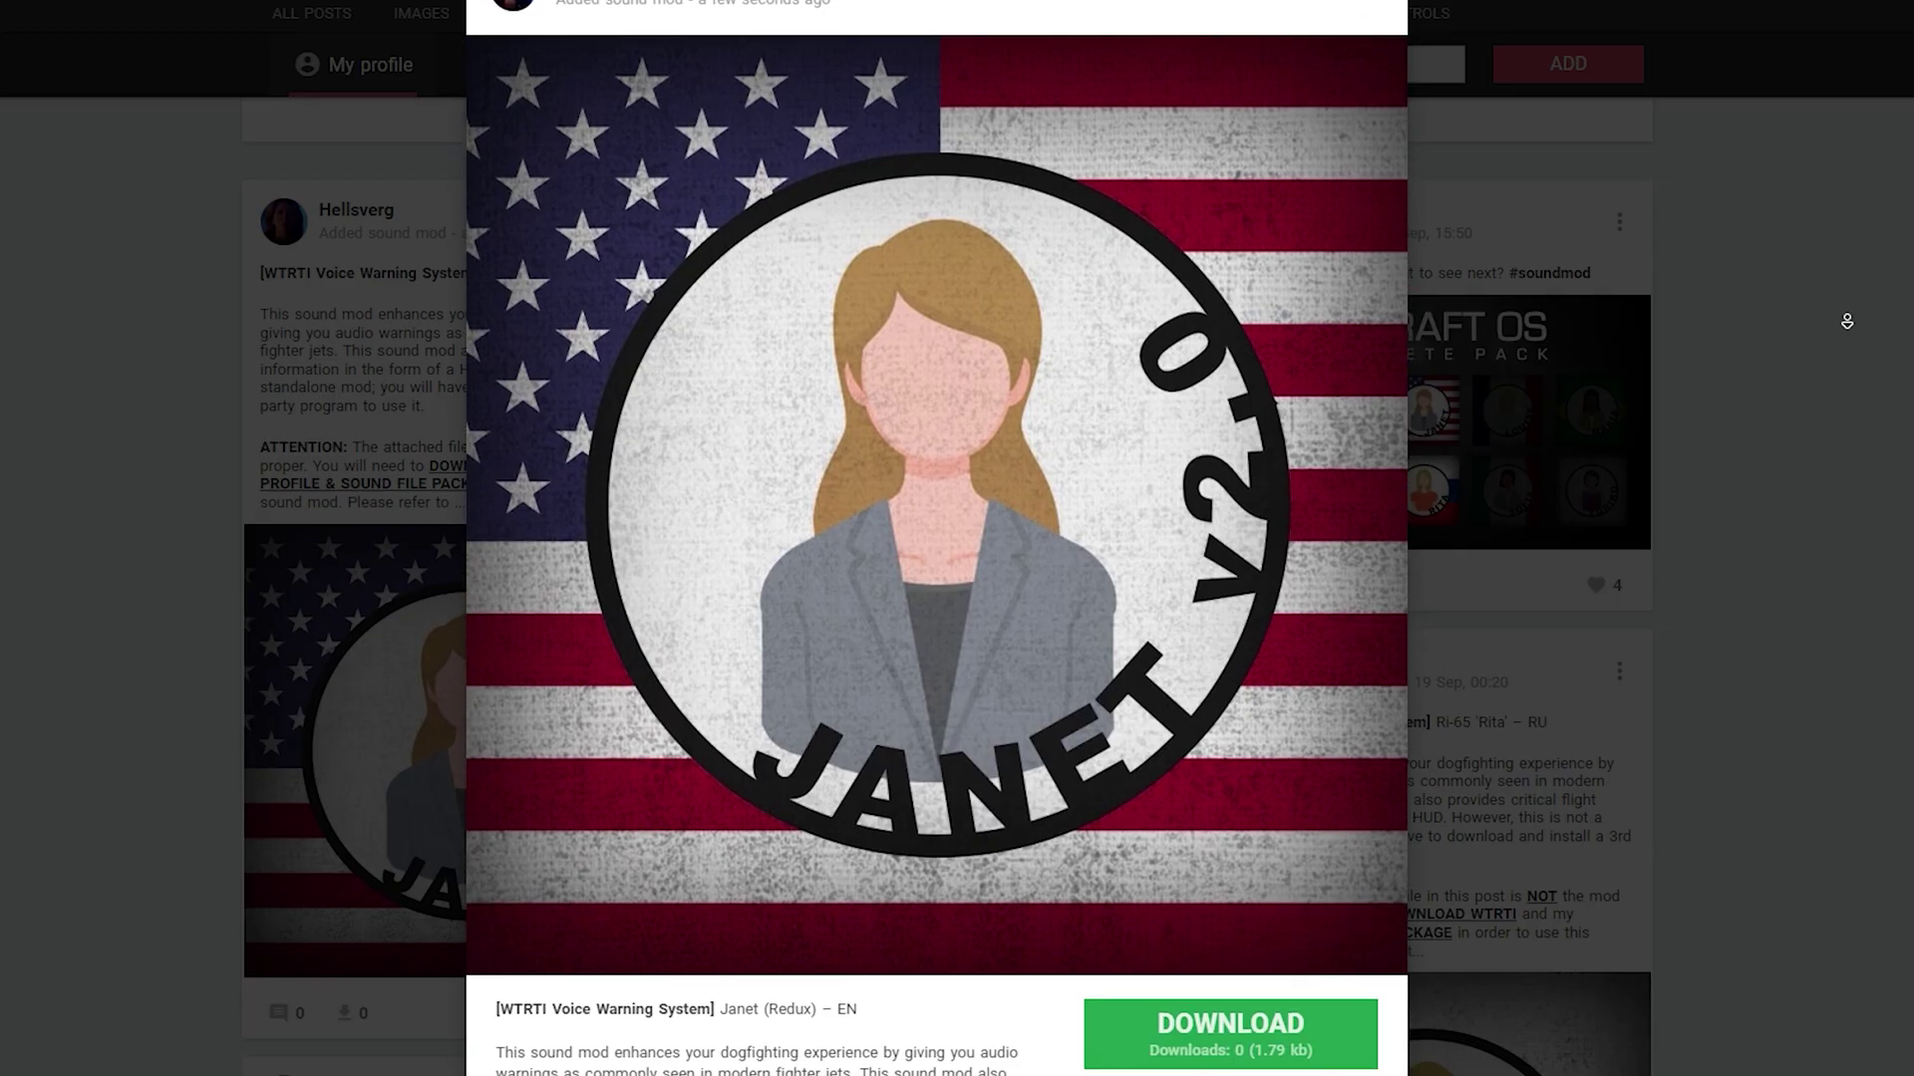
Scroll down through the Janet Redux sound mod post on WT Live.
scroll(1847, 319, down, 3)
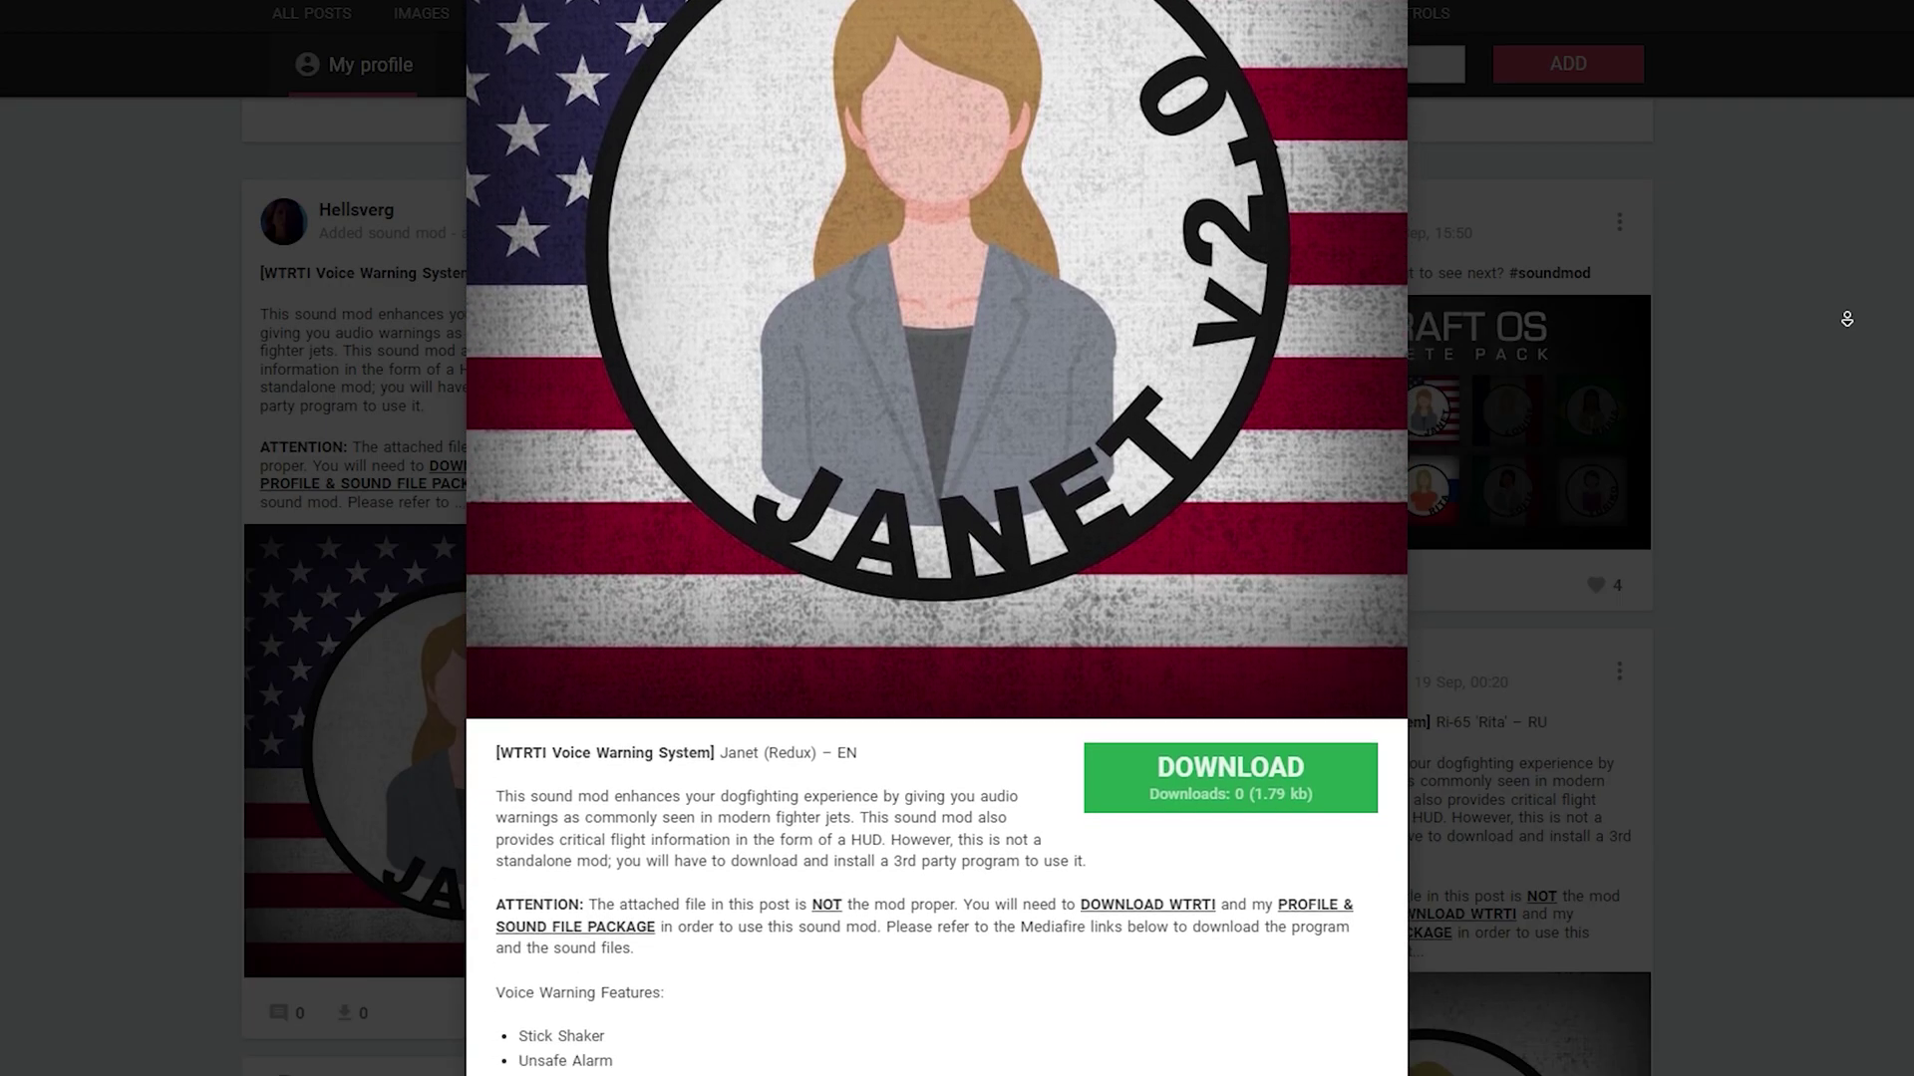
scroll(1846, 319, down, 10)
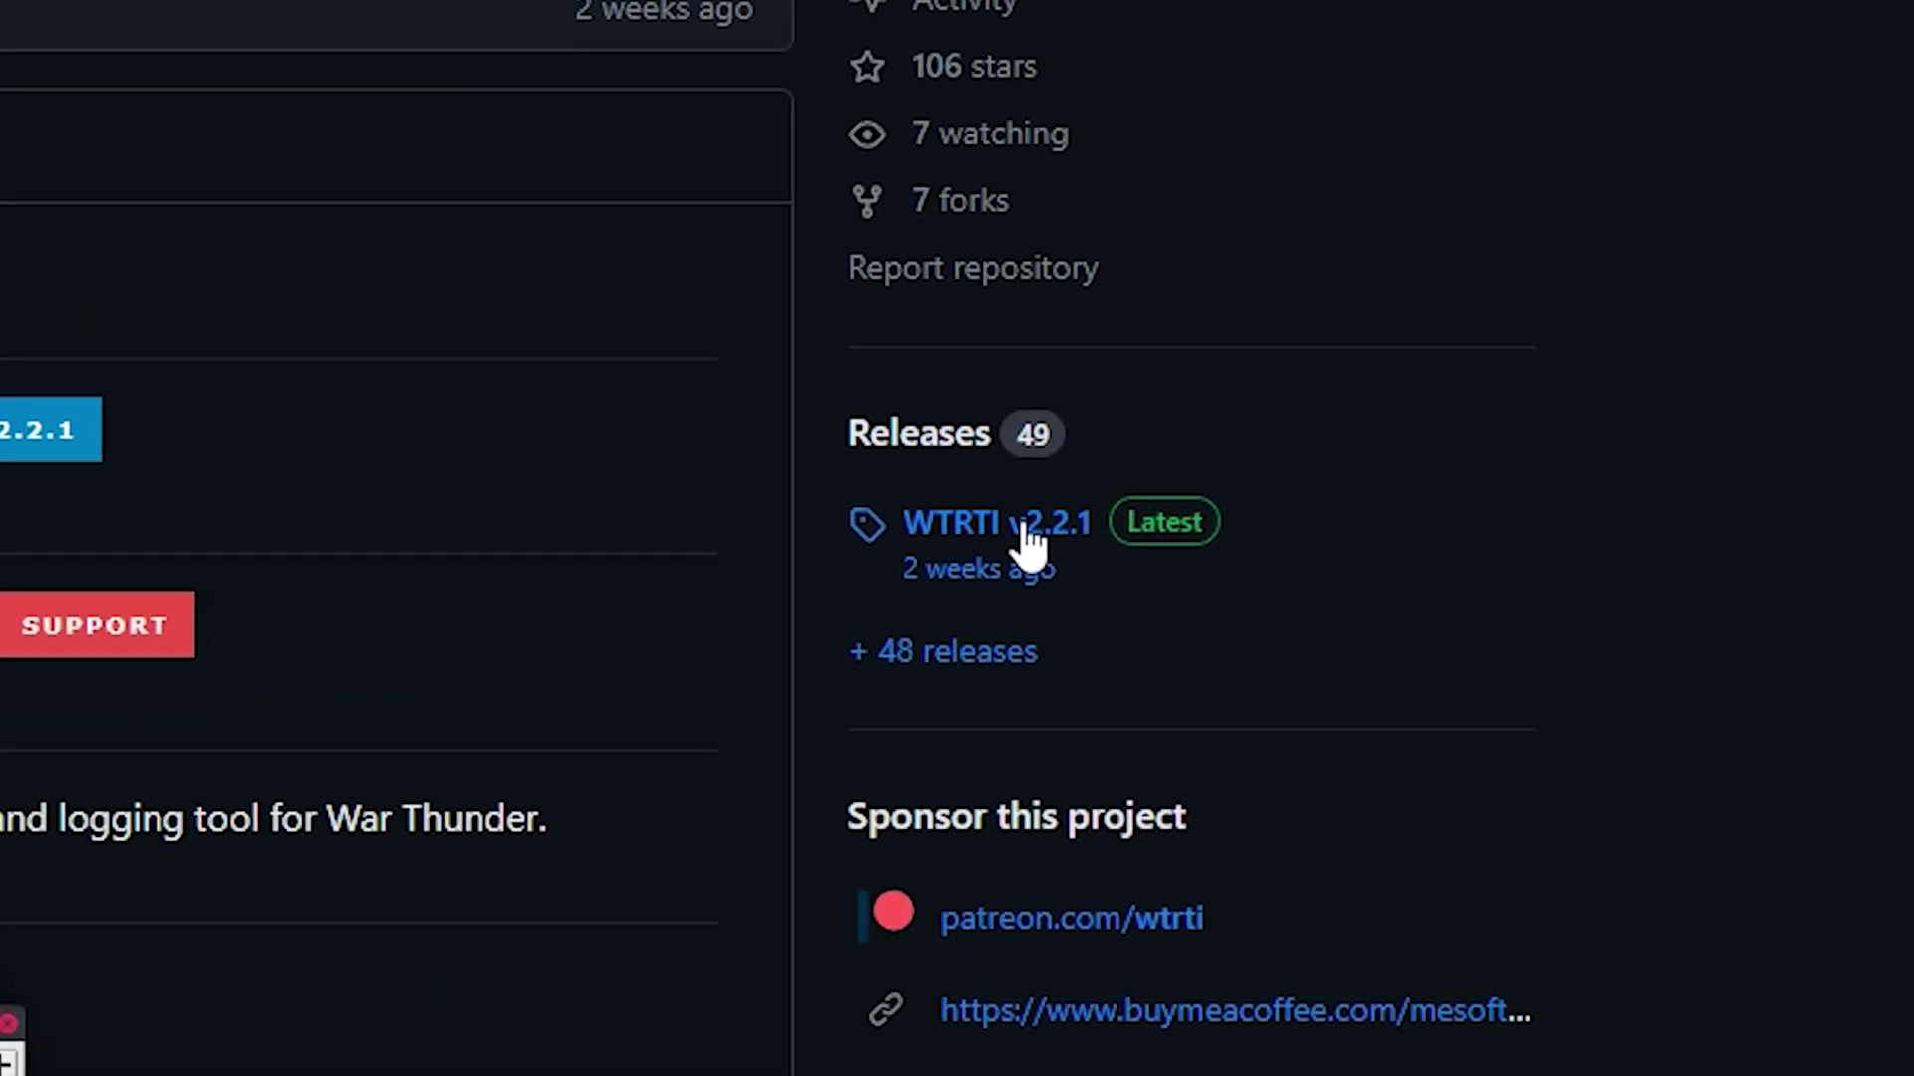
Open the WTRTI v2.2.1 release and download WTRTI.v2.2.1_windows.zip from its assets.
click(947, 499)
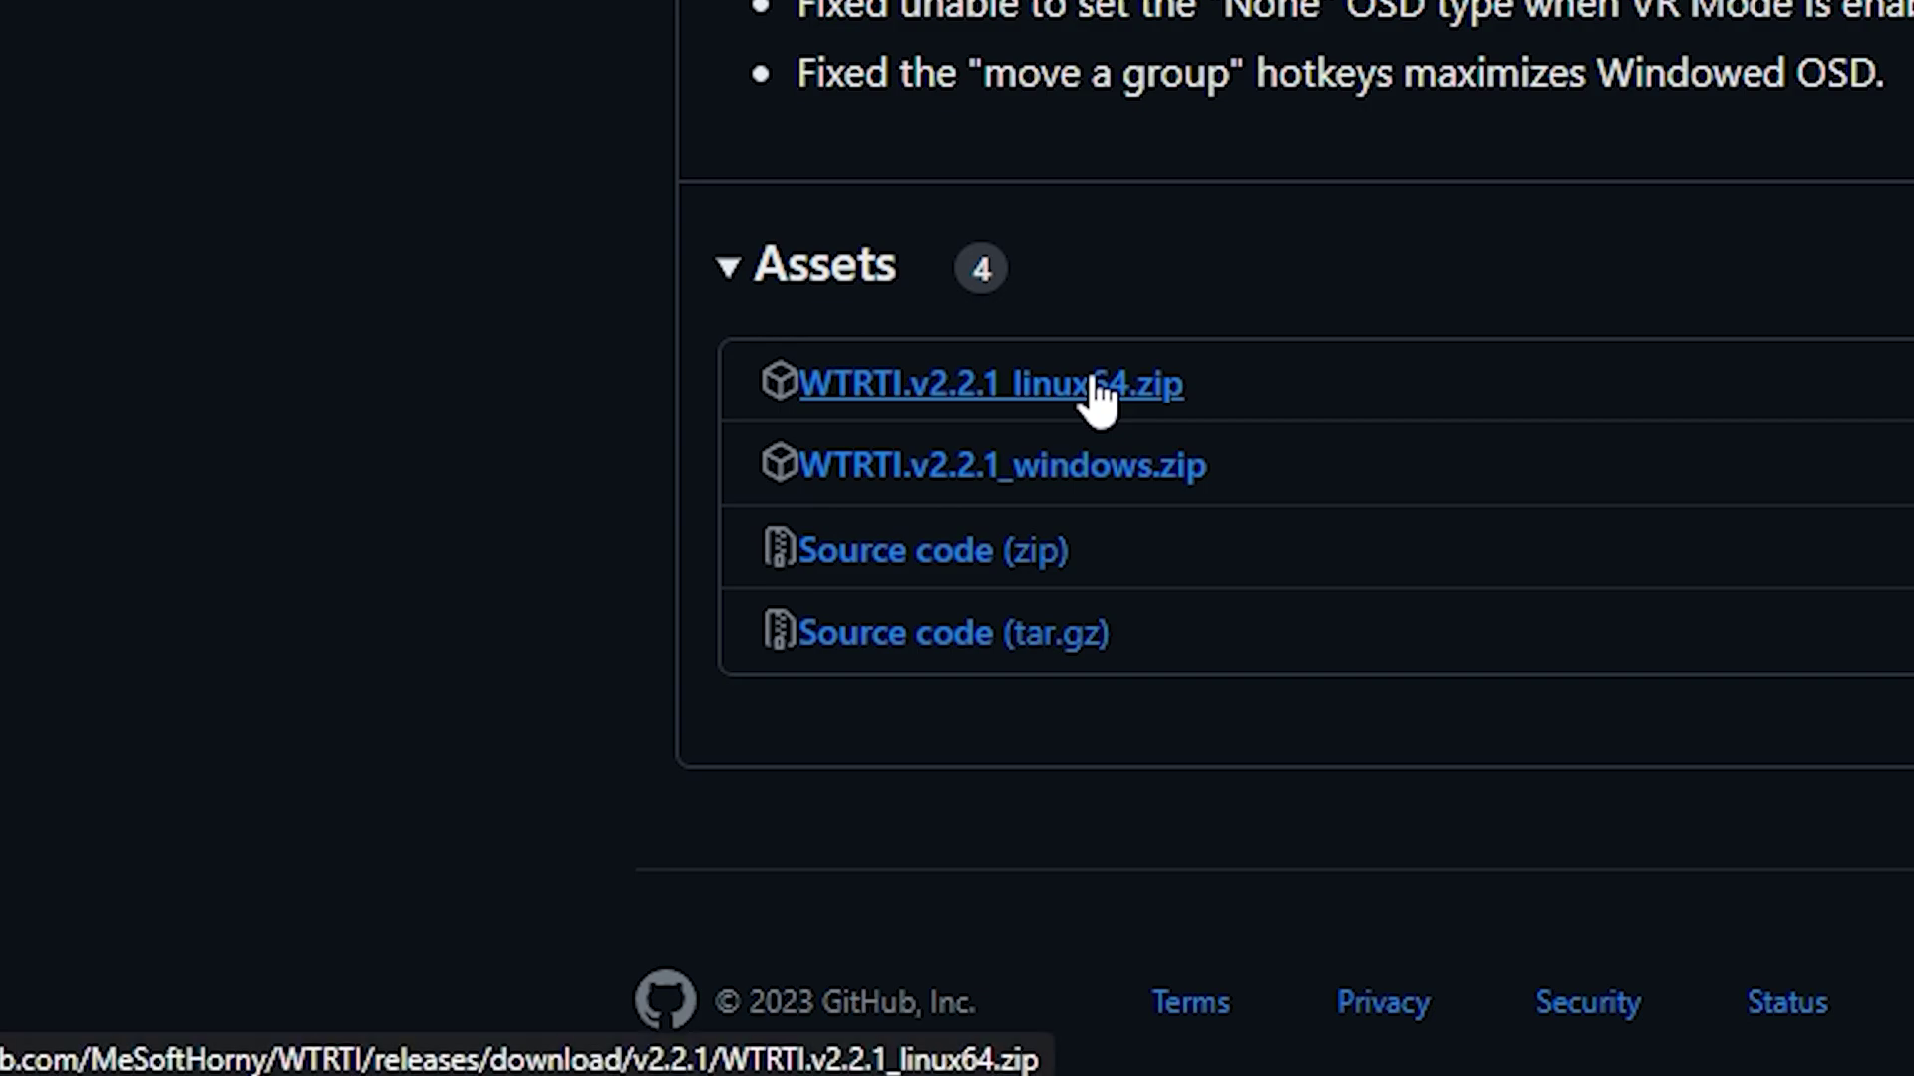
click(1173, 470)
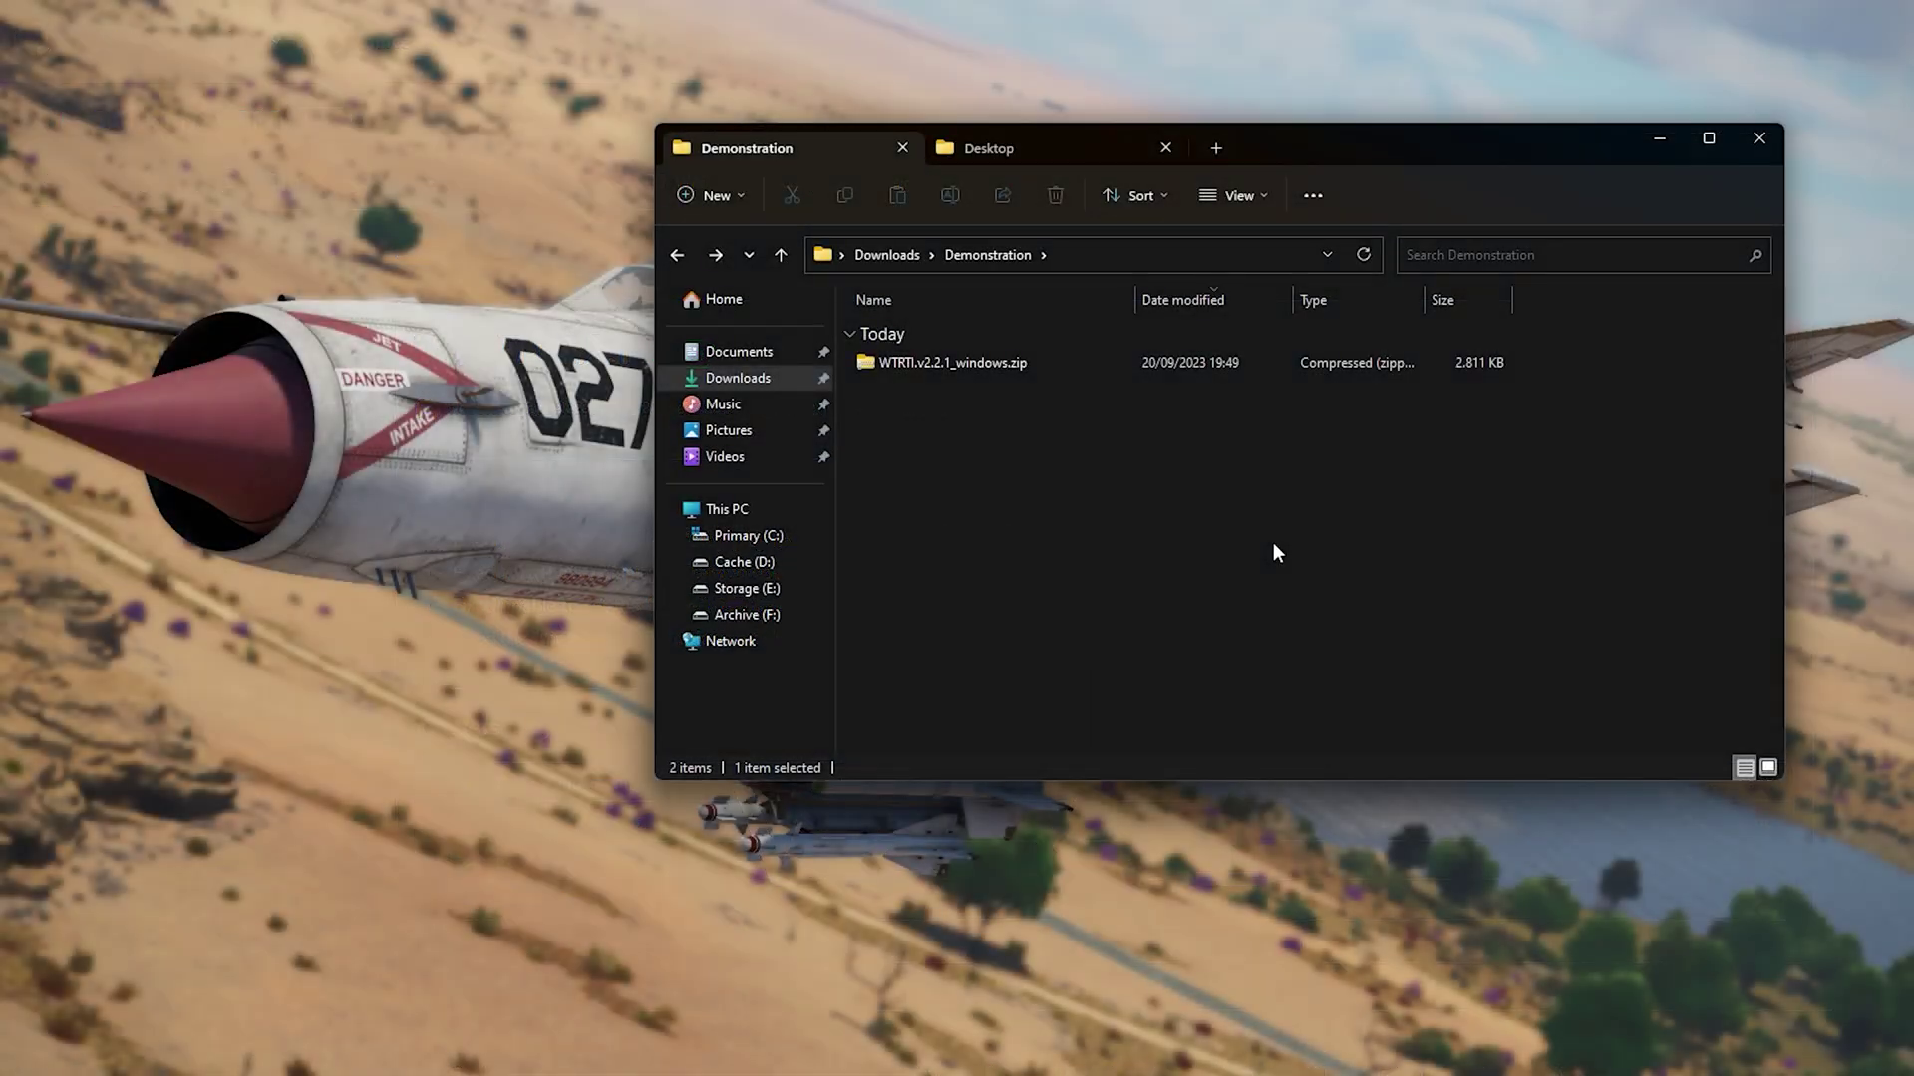
Extract WTRTI.v2.2.1_windows.zip with WinRAR into a WTRTI.v2.2.1_windows folder and open it.
click(1053, 362)
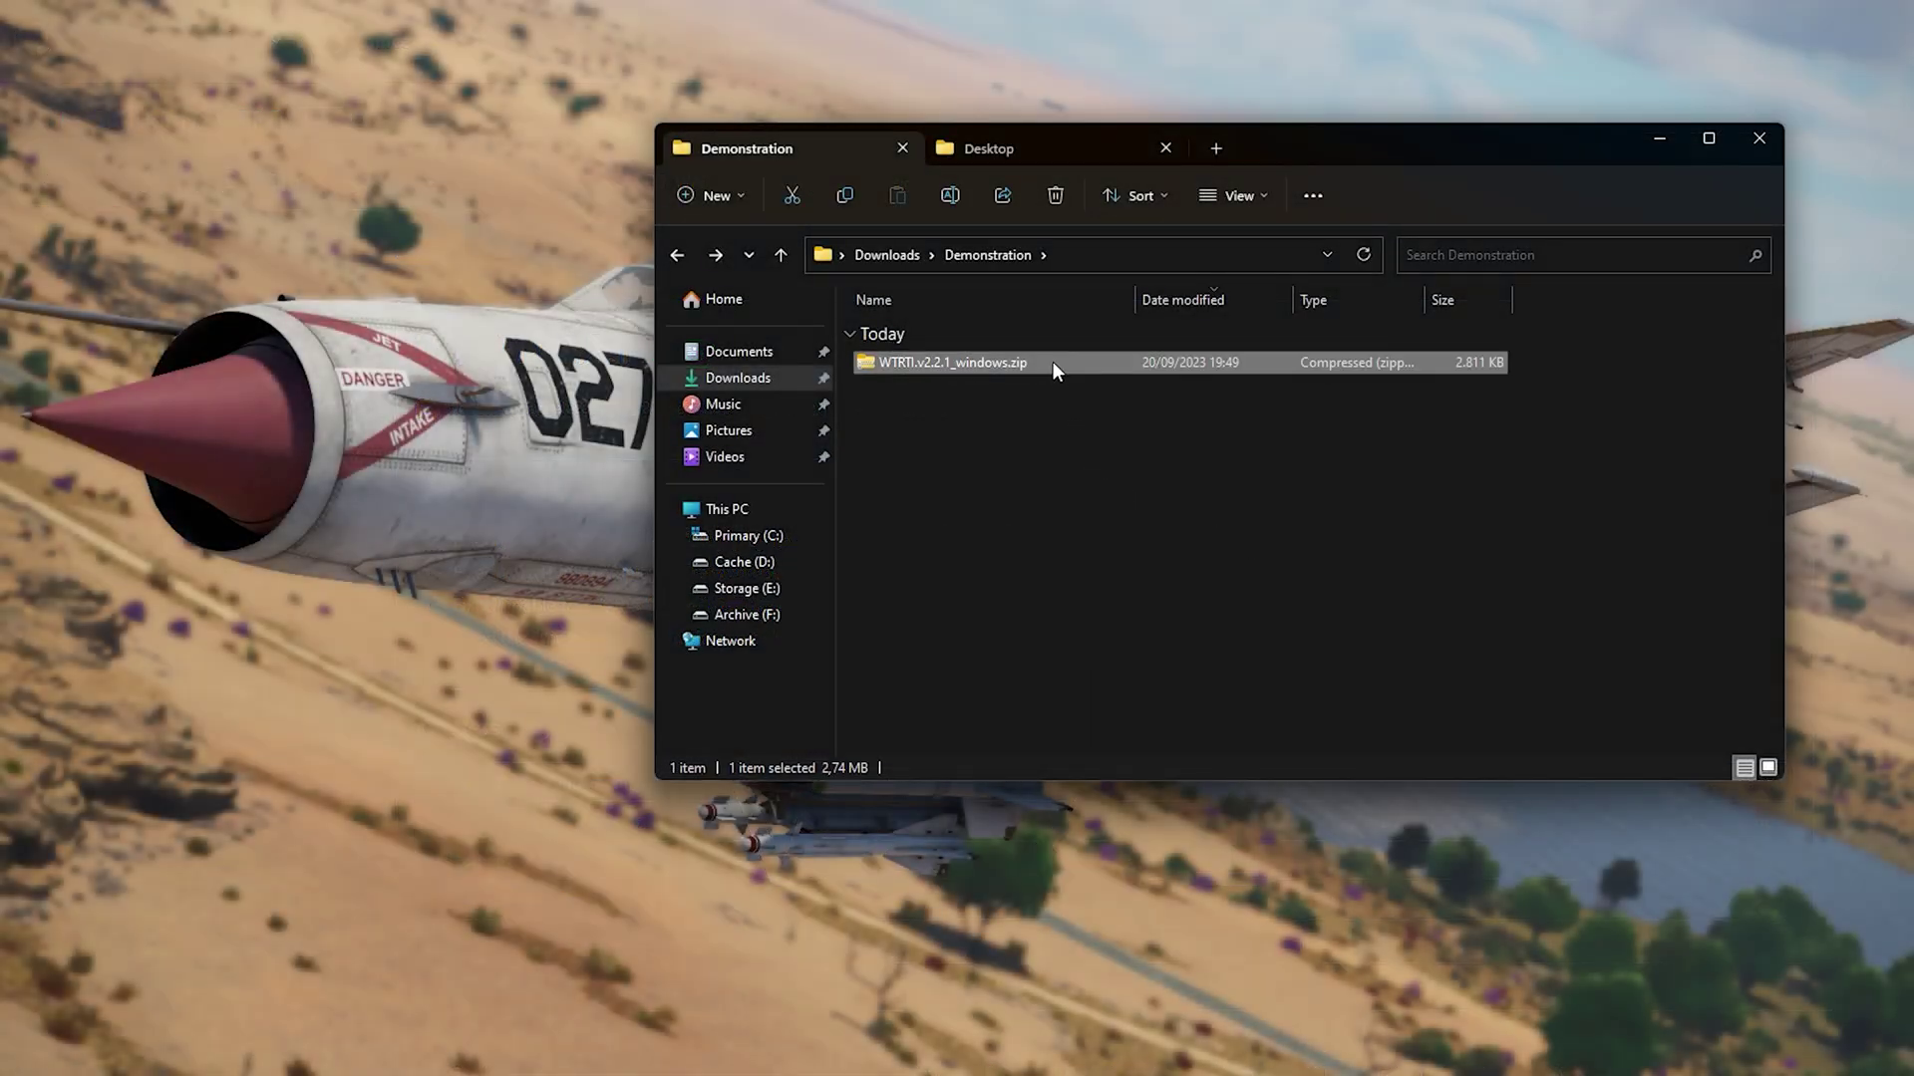
right_click(1051, 362)
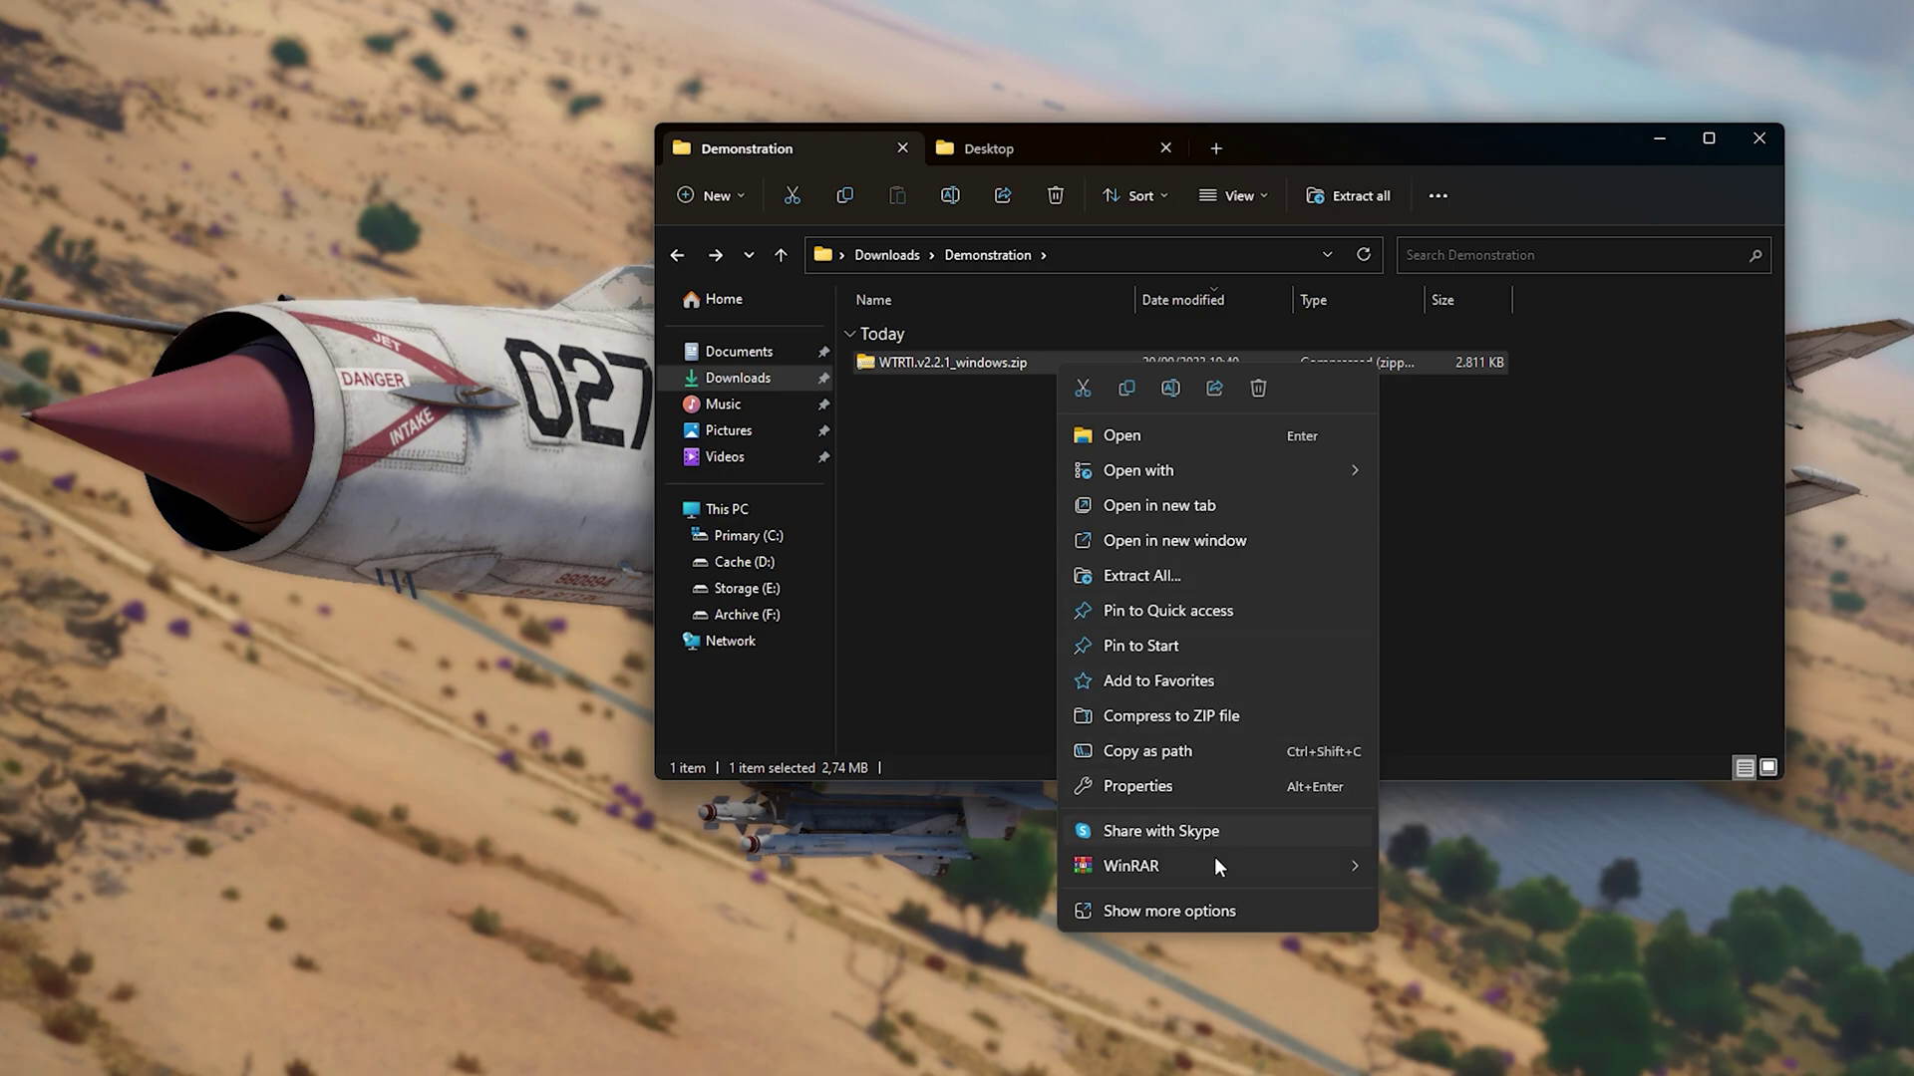
mouse_move(1214, 862)
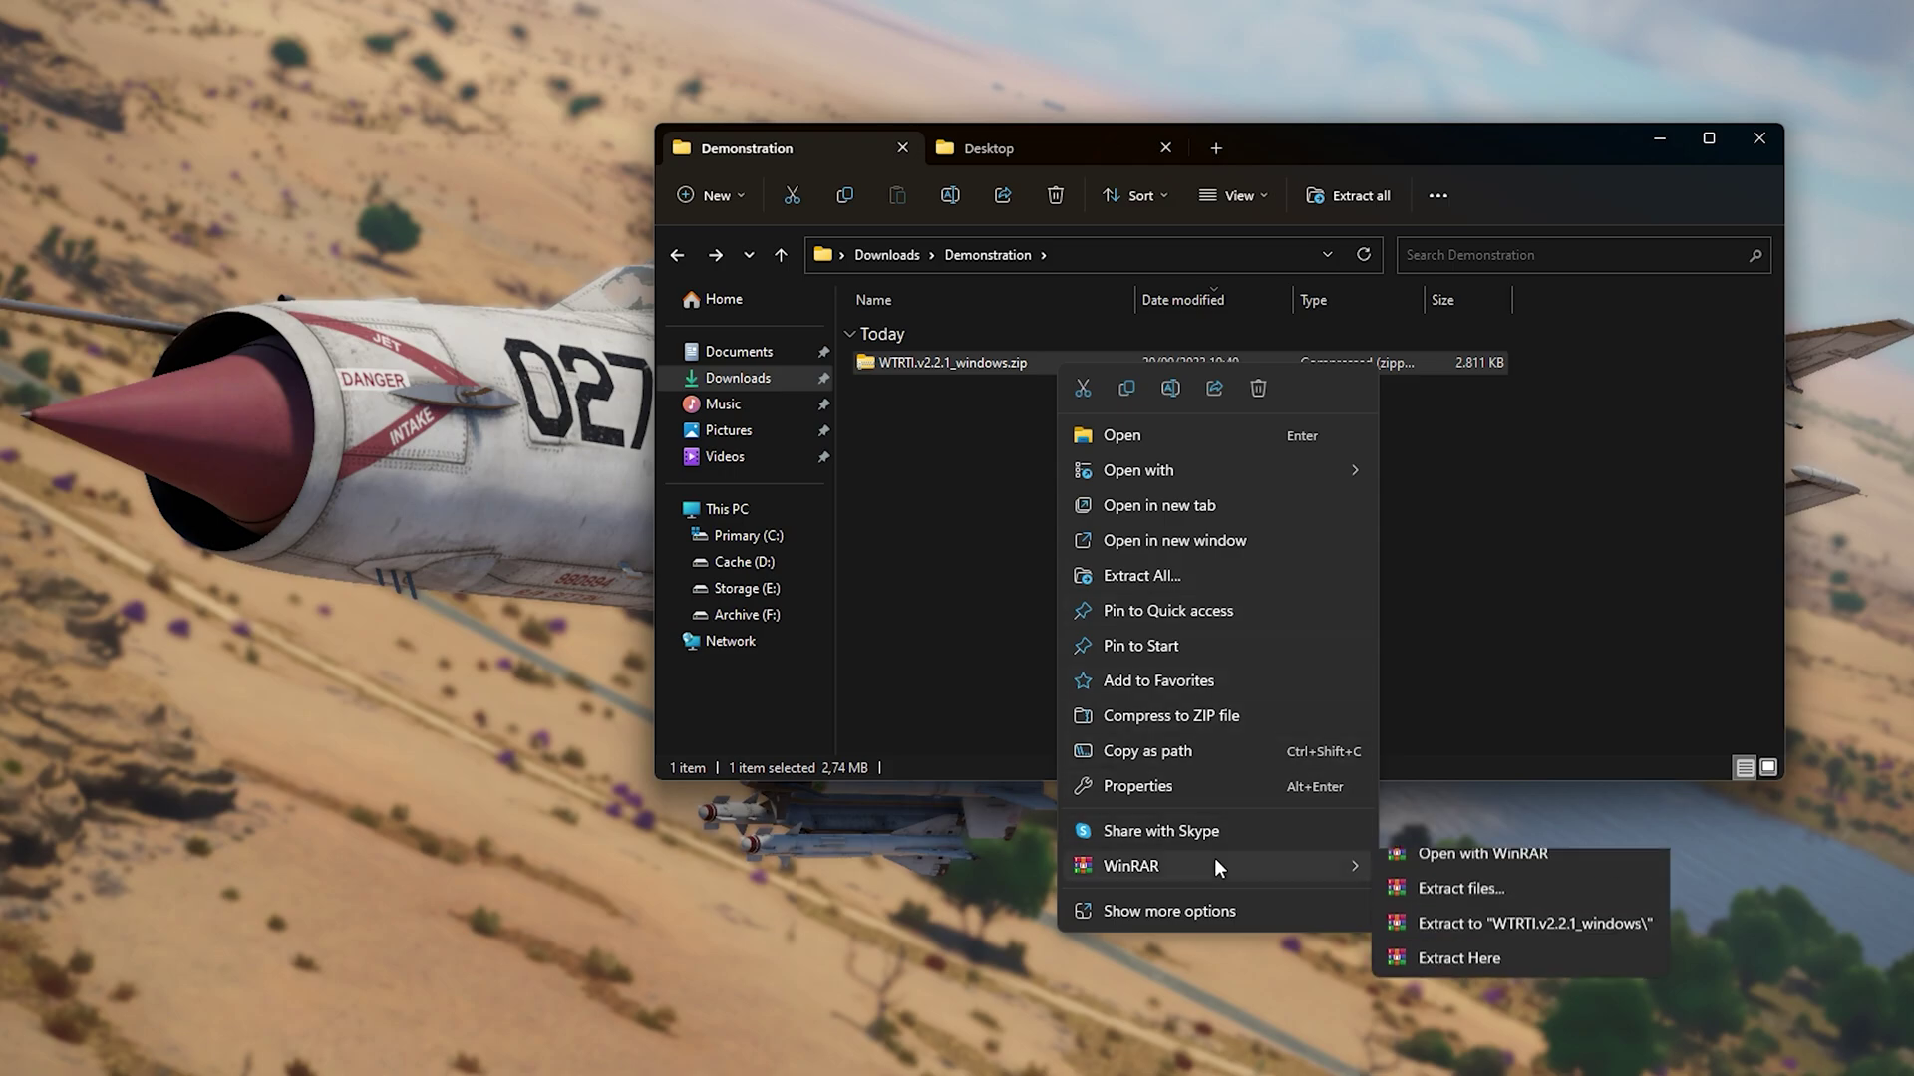
click(1445, 941)
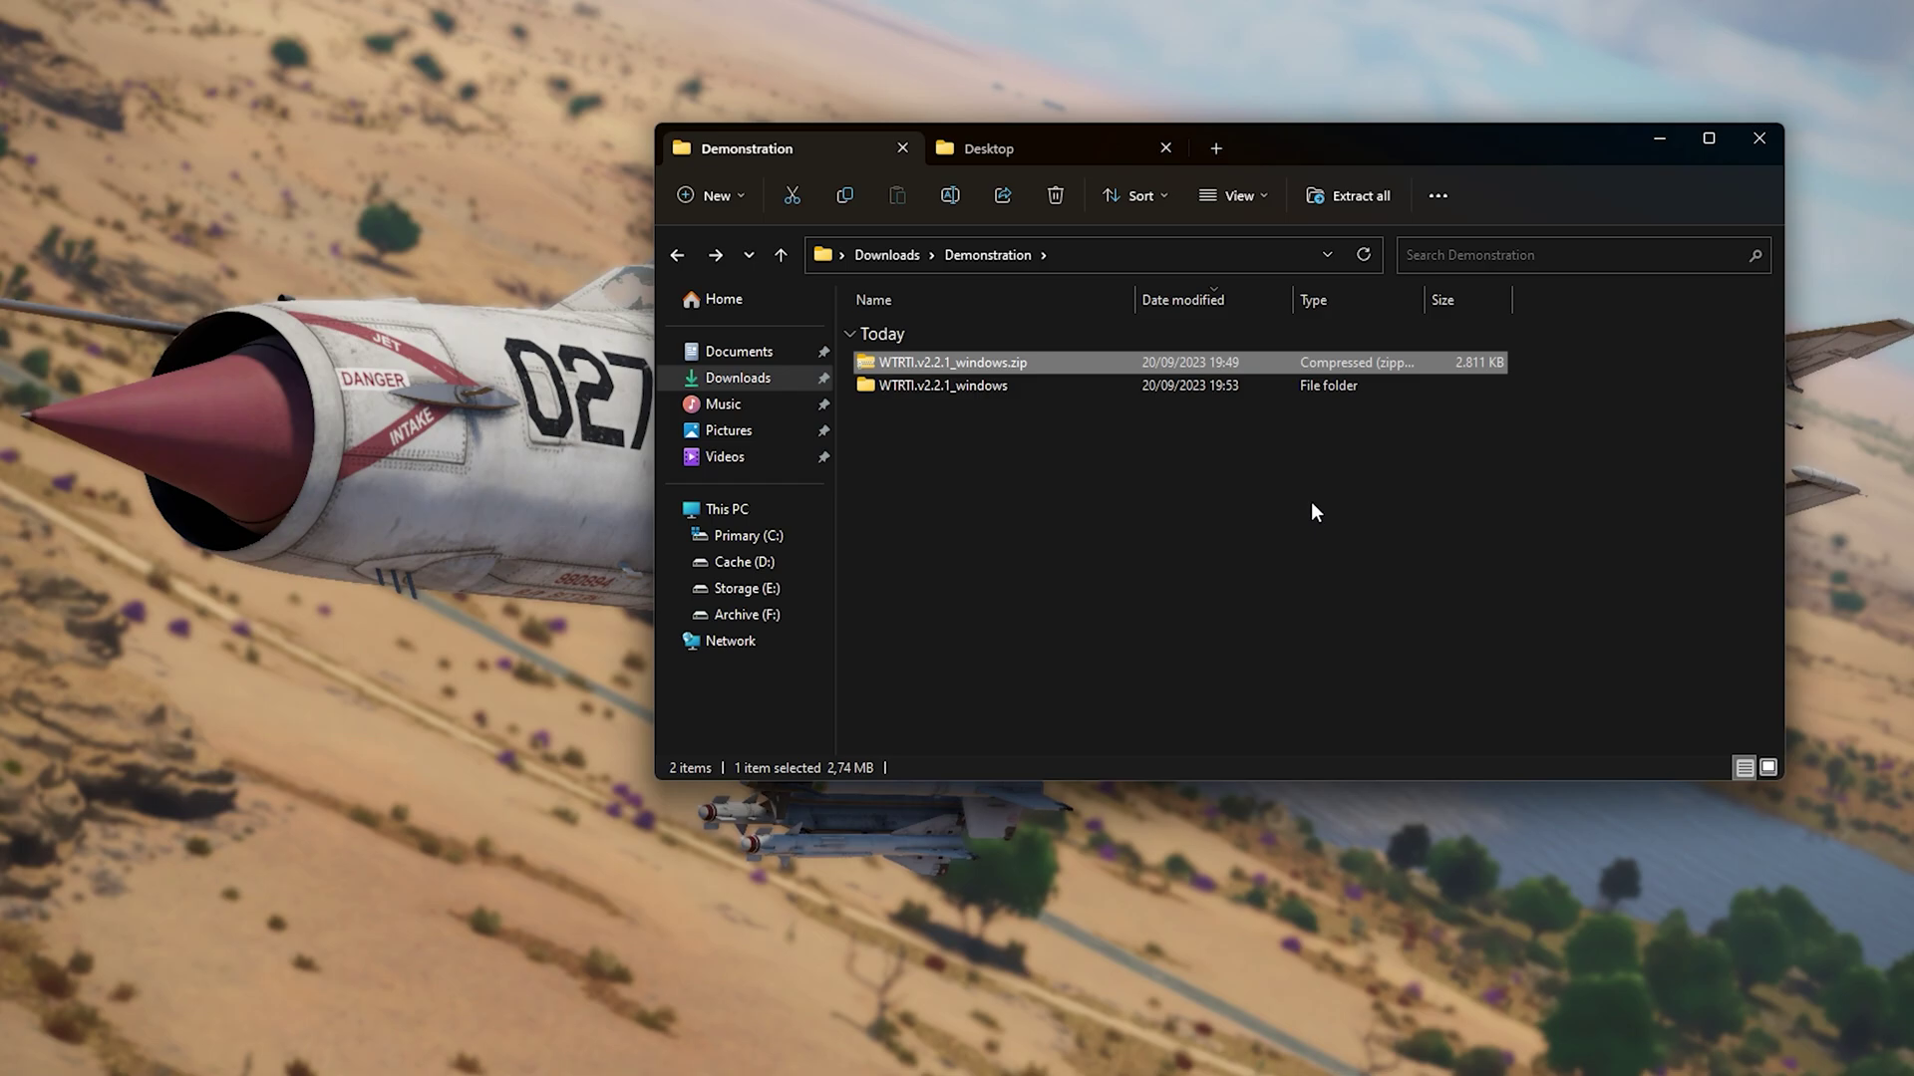
double_click(1032, 389)
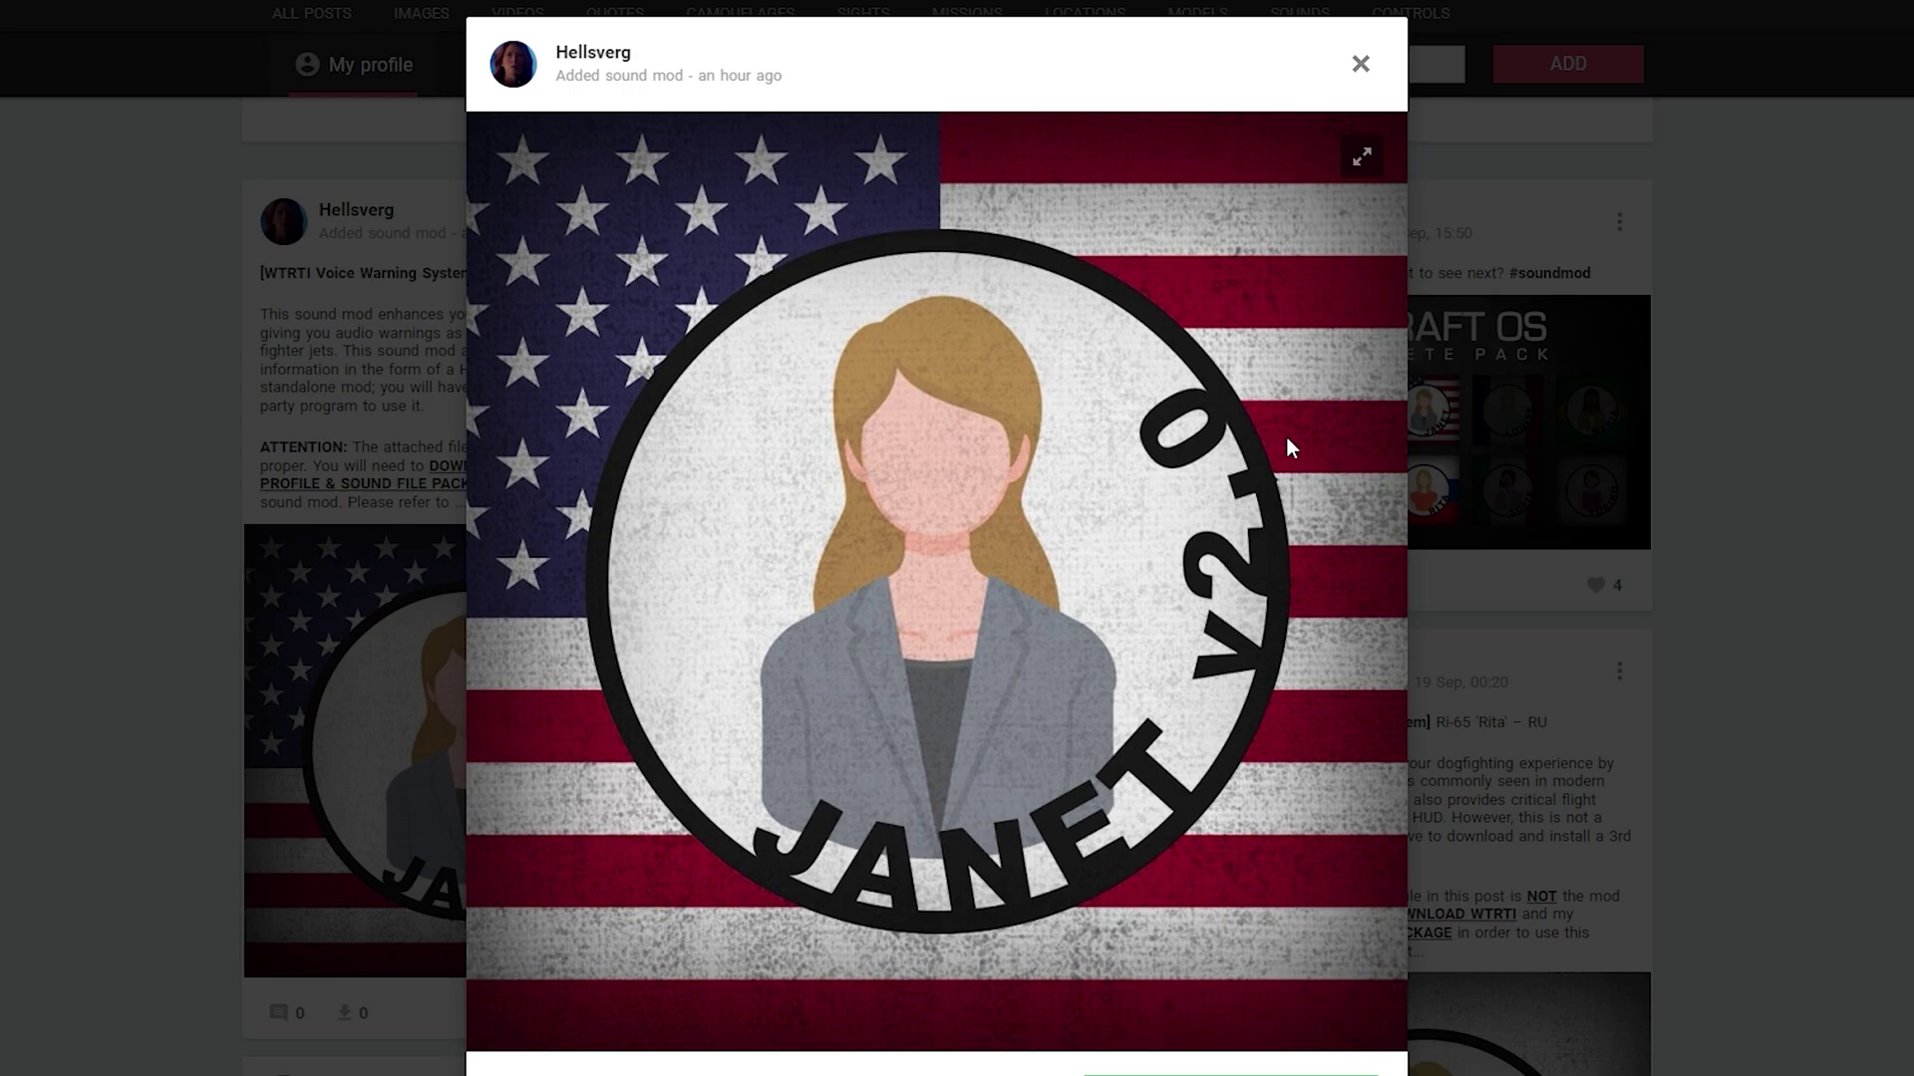
Scroll to the Janet Redux post's links and follow the Mod Download Link to MediaFire.
scroll(1286, 434, down, 7)
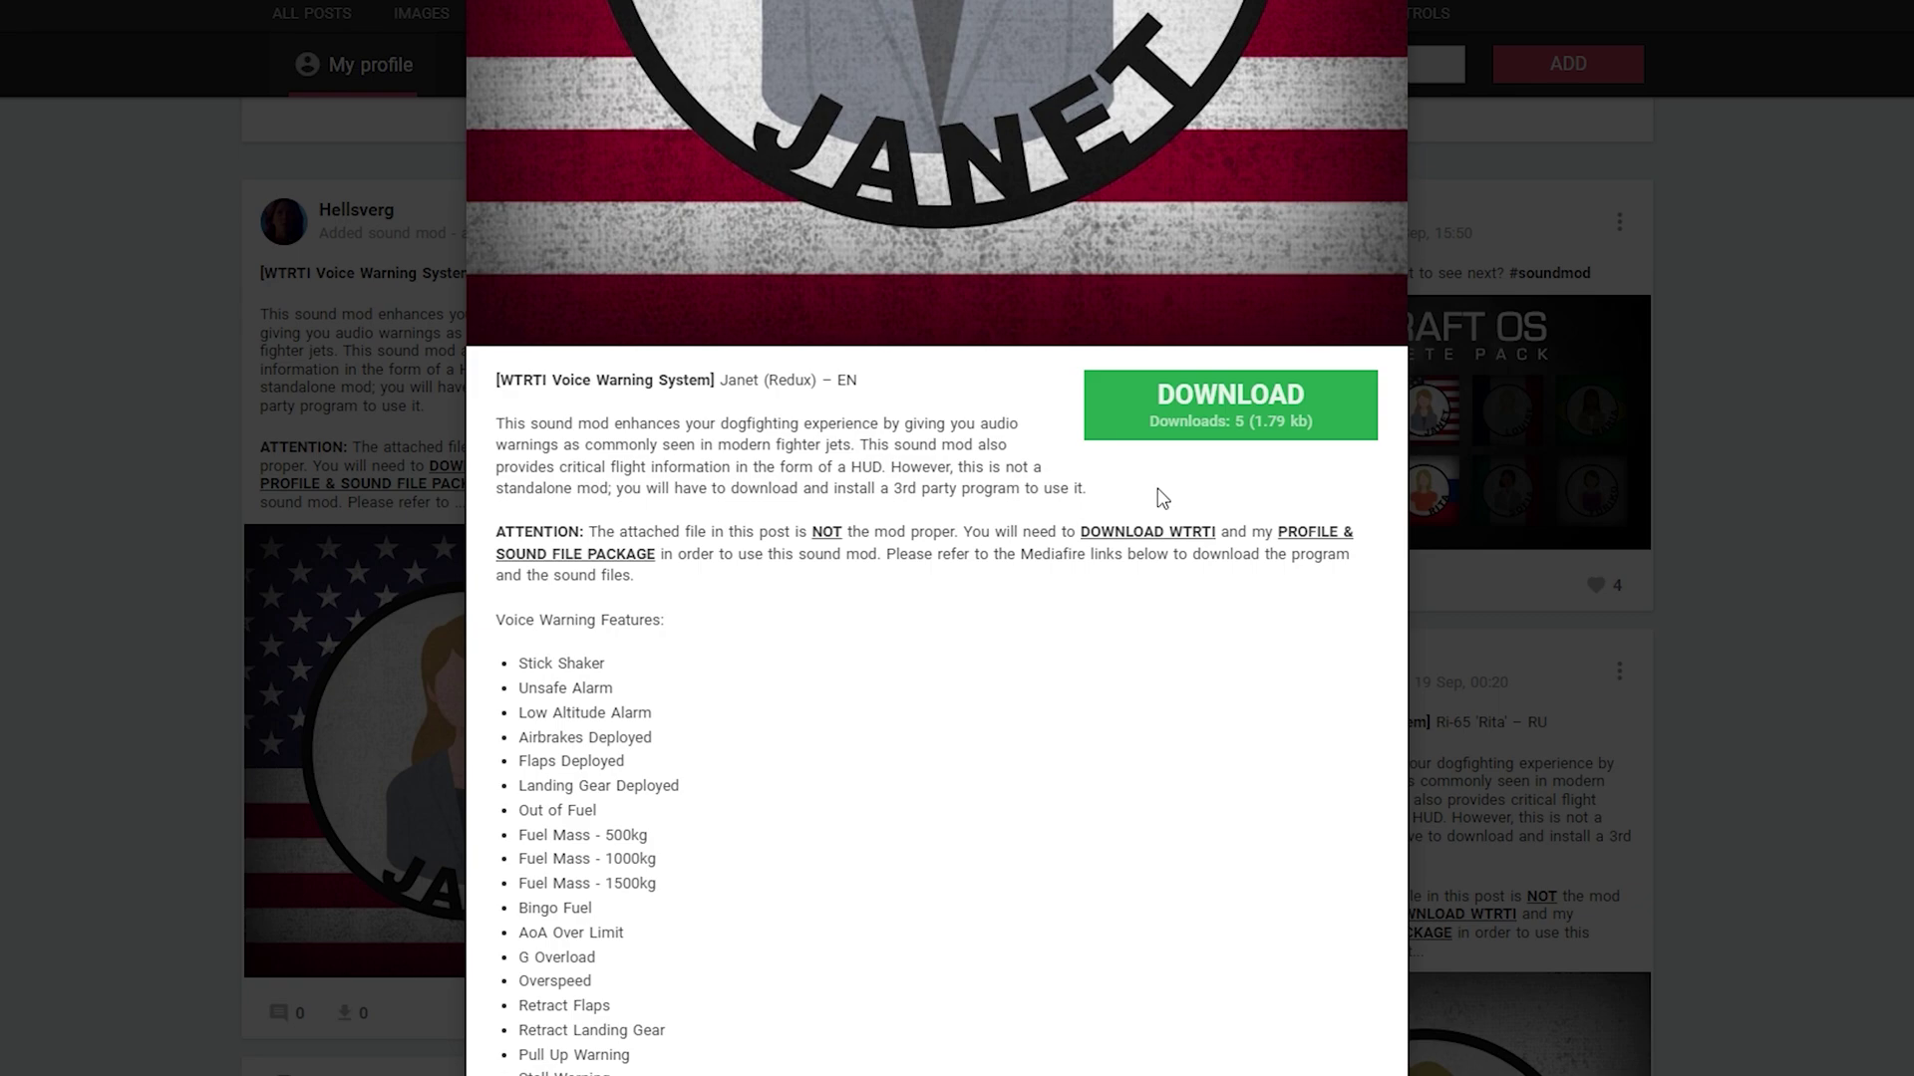
scroll(1157, 487, down, 5)
scroll(1158, 486, down, 1)
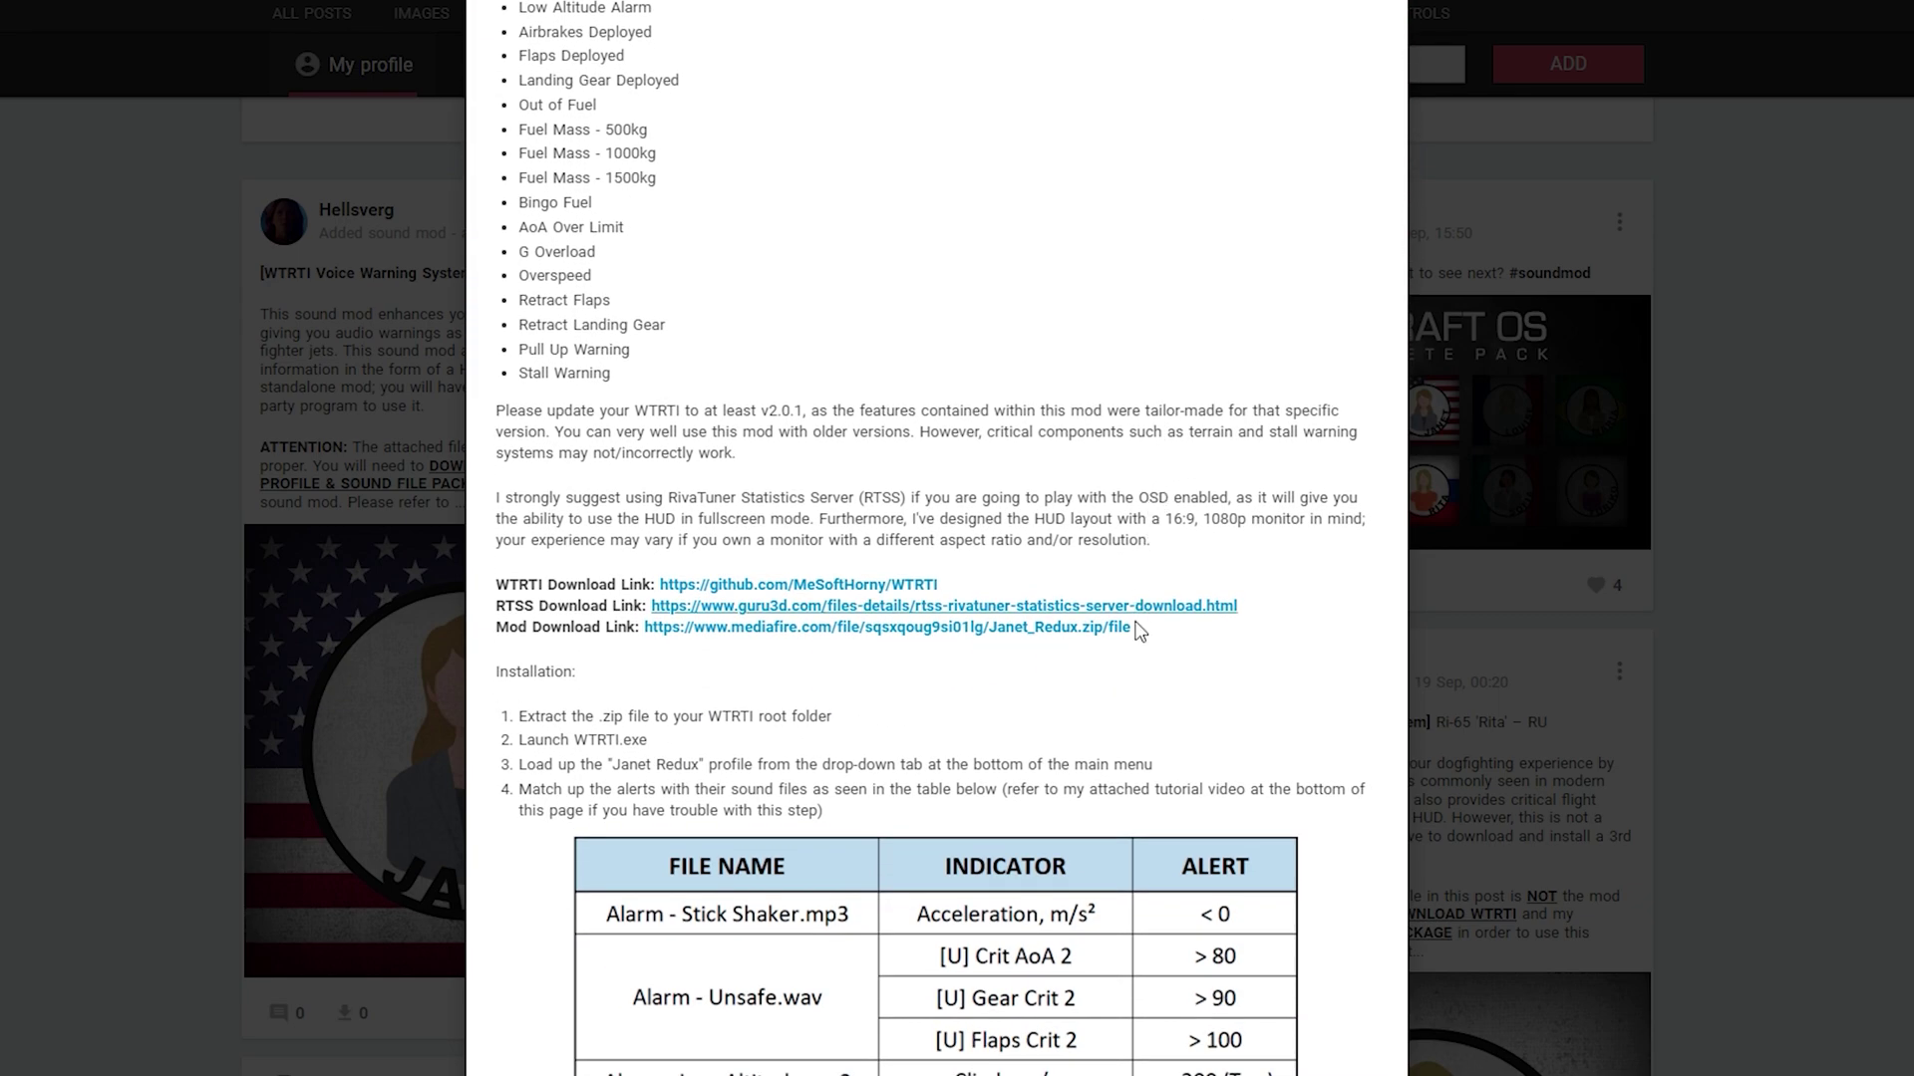
click(837, 628)
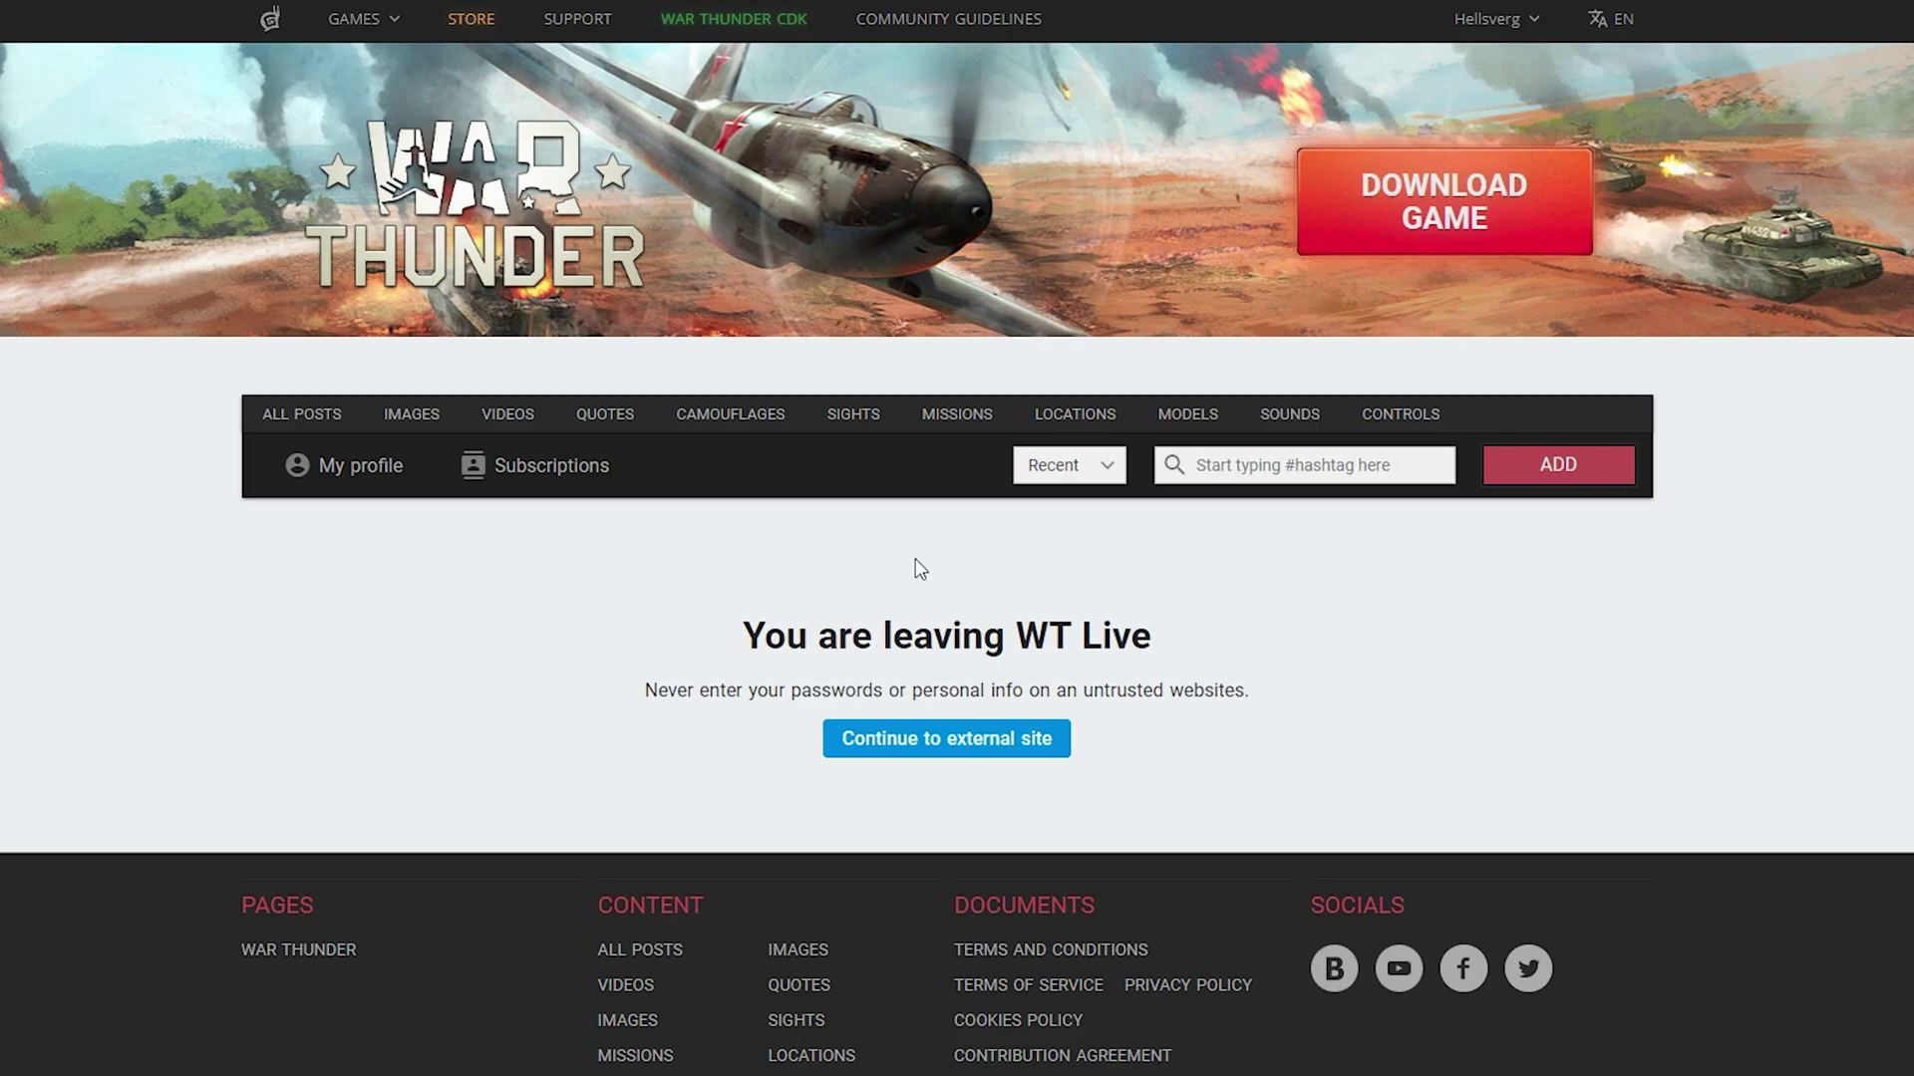
click(975, 741)
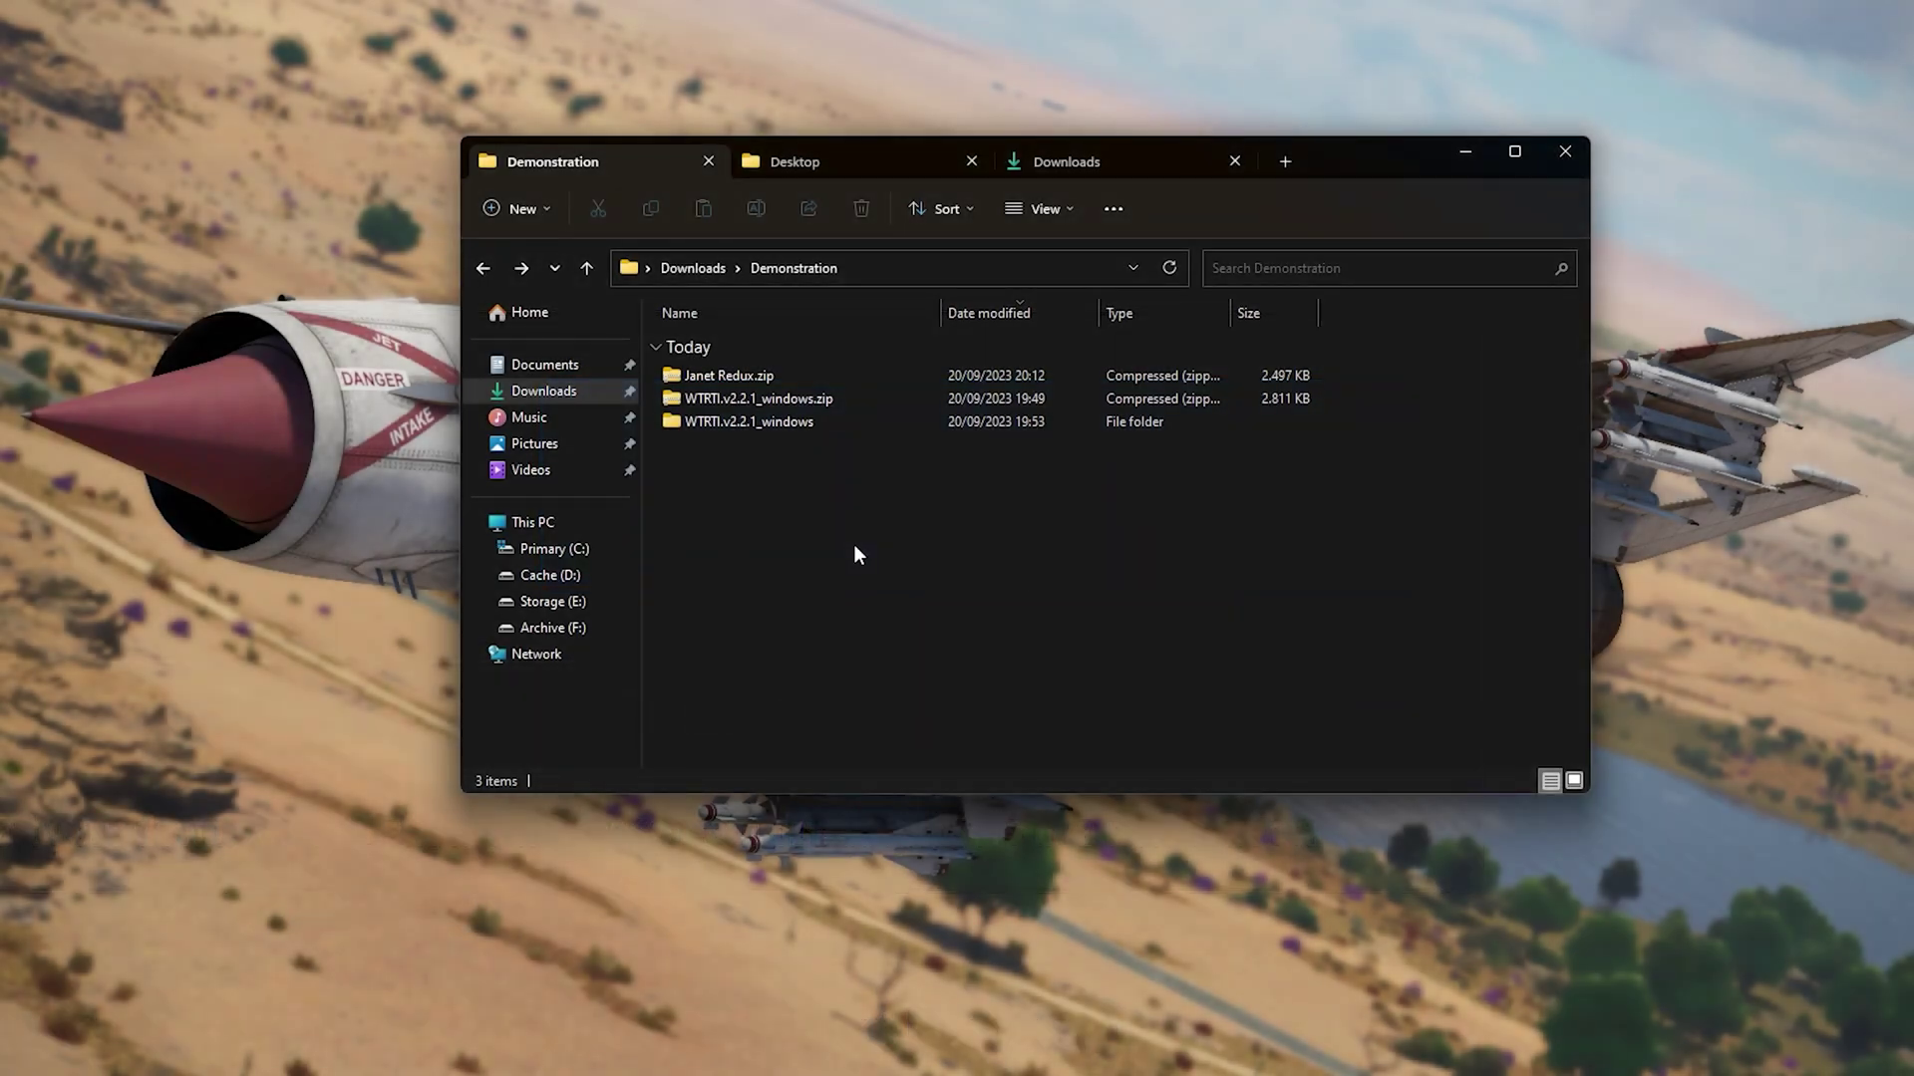
Move Janet Redux.zip into the WTRTI.v2.2.1_windows folder and open that folder.
click(770, 380)
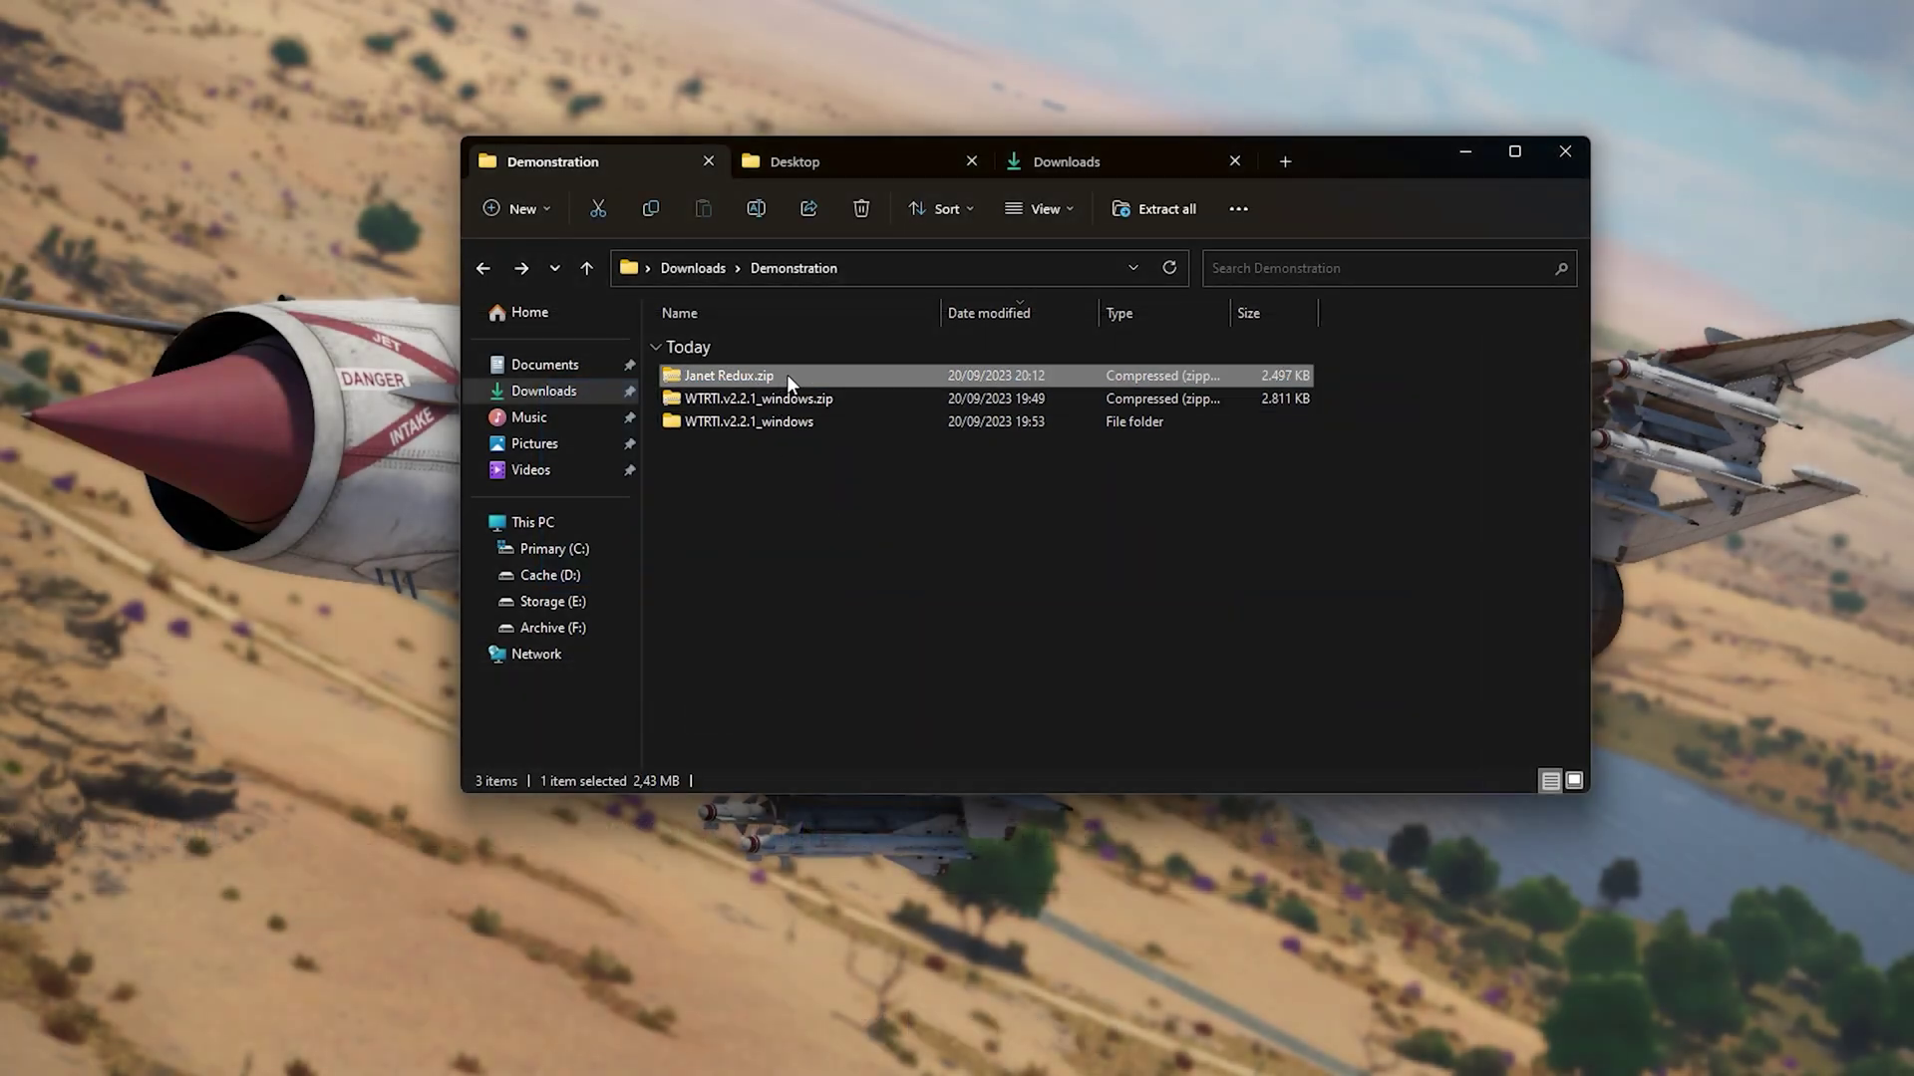
drag(786, 378, 806, 421)
click(801, 403)
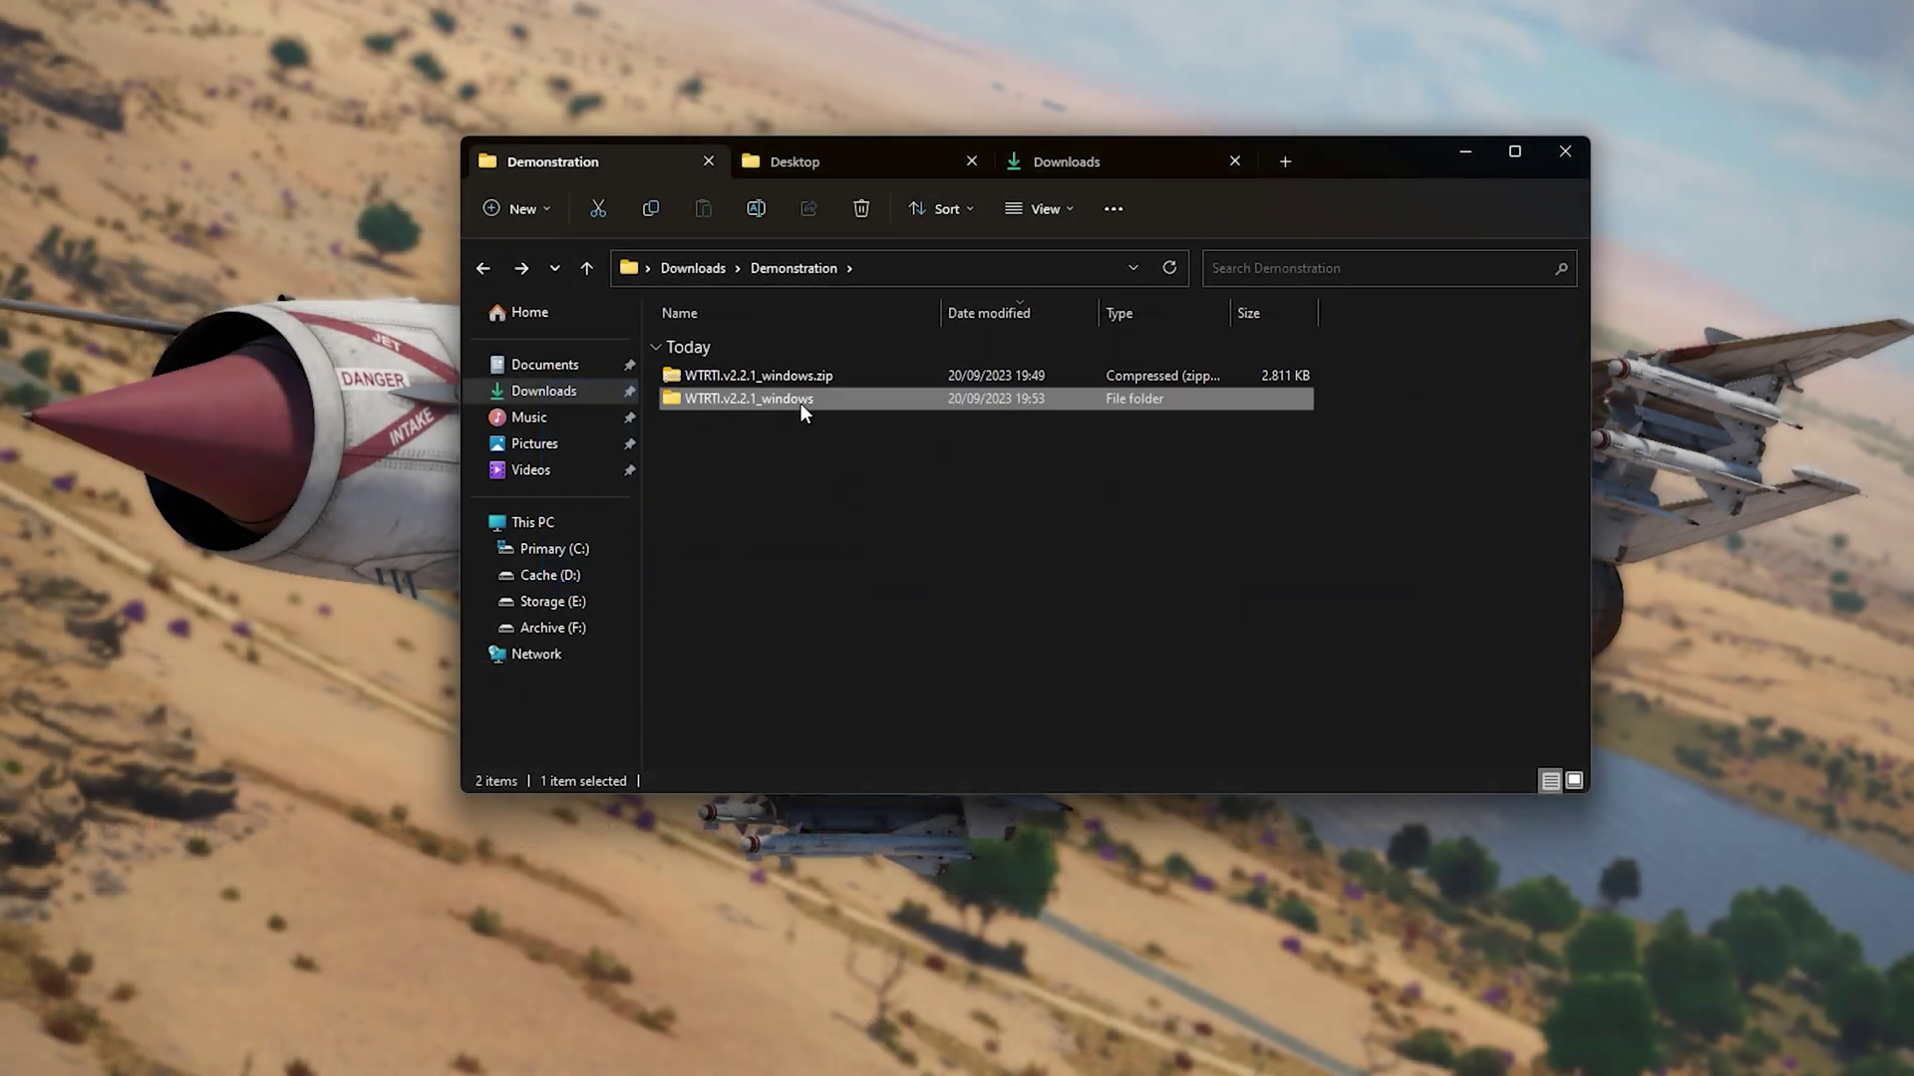
double_click(799, 403)
Extract Janet Redux.zip in place with WinRAR Extract Here, then launch WTRTI.exe.
click(780, 379)
right_click(781, 381)
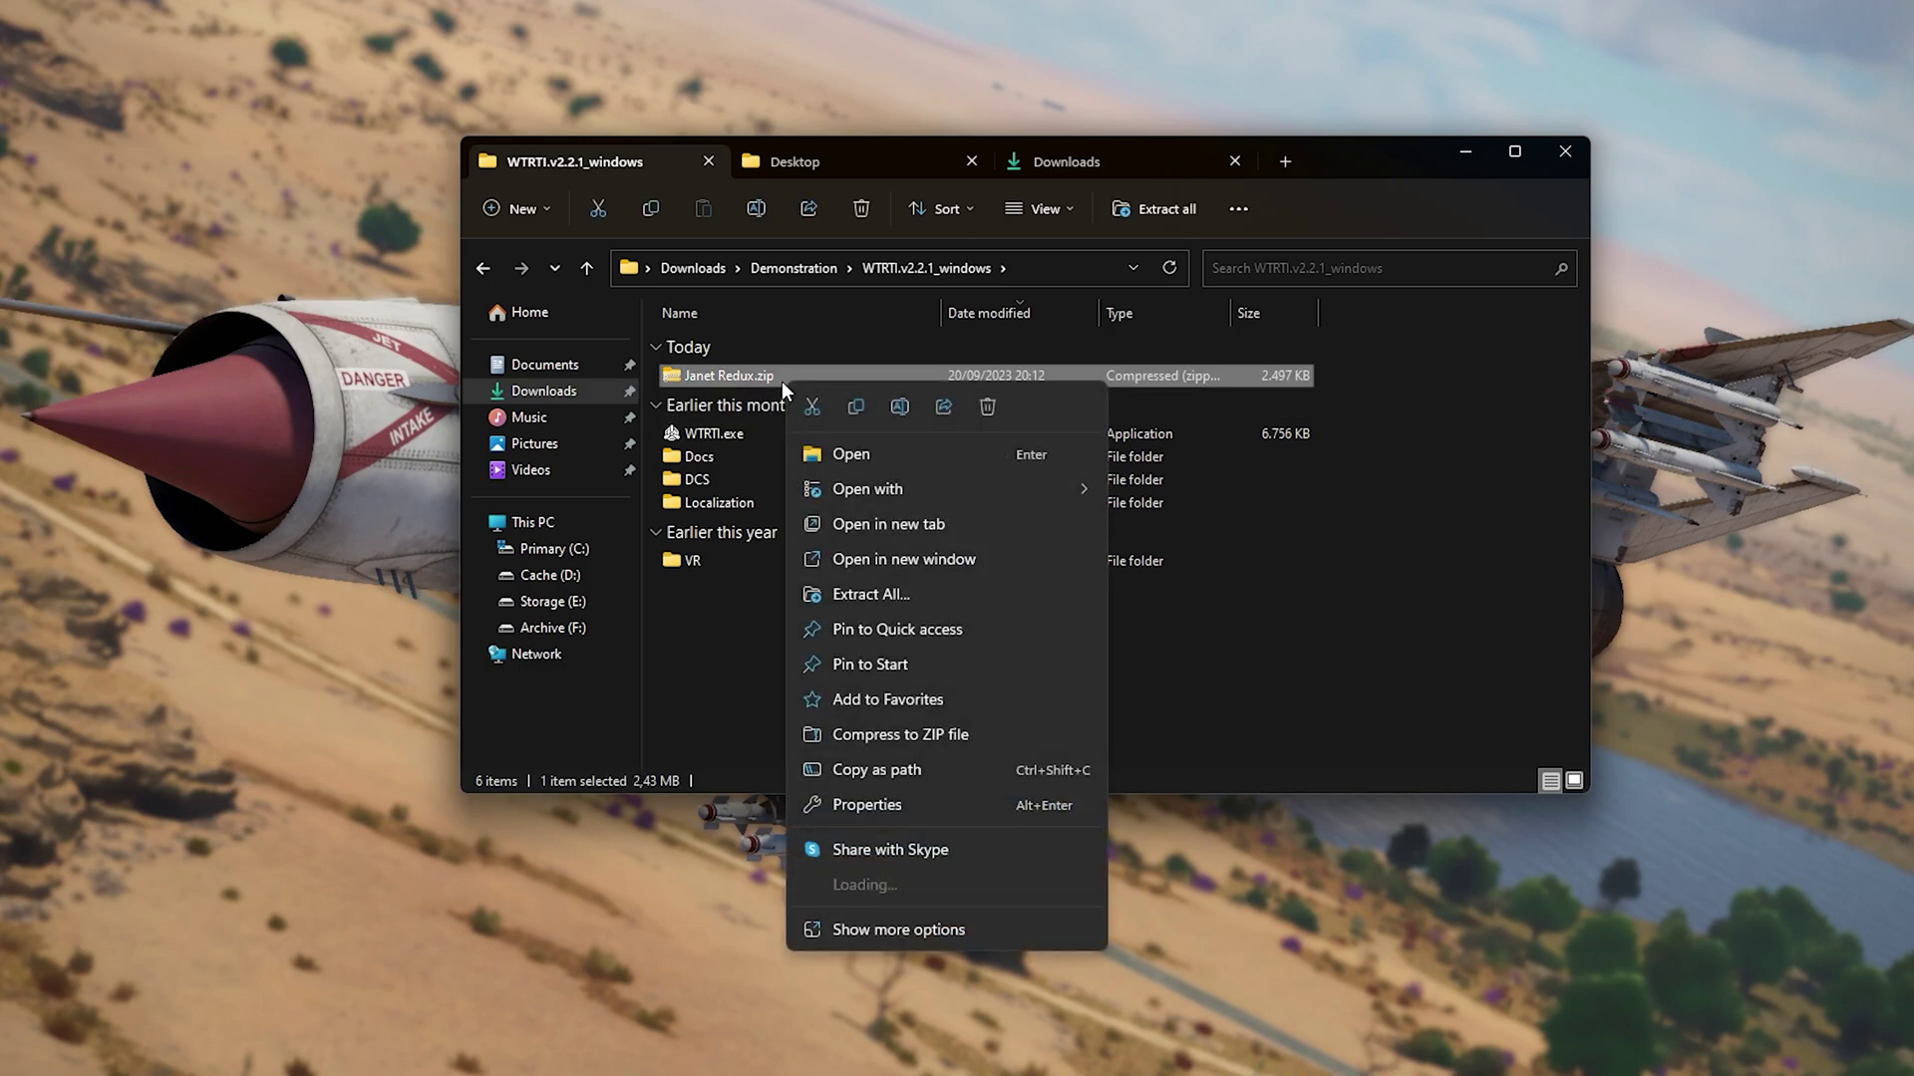
mouse_move(935, 882)
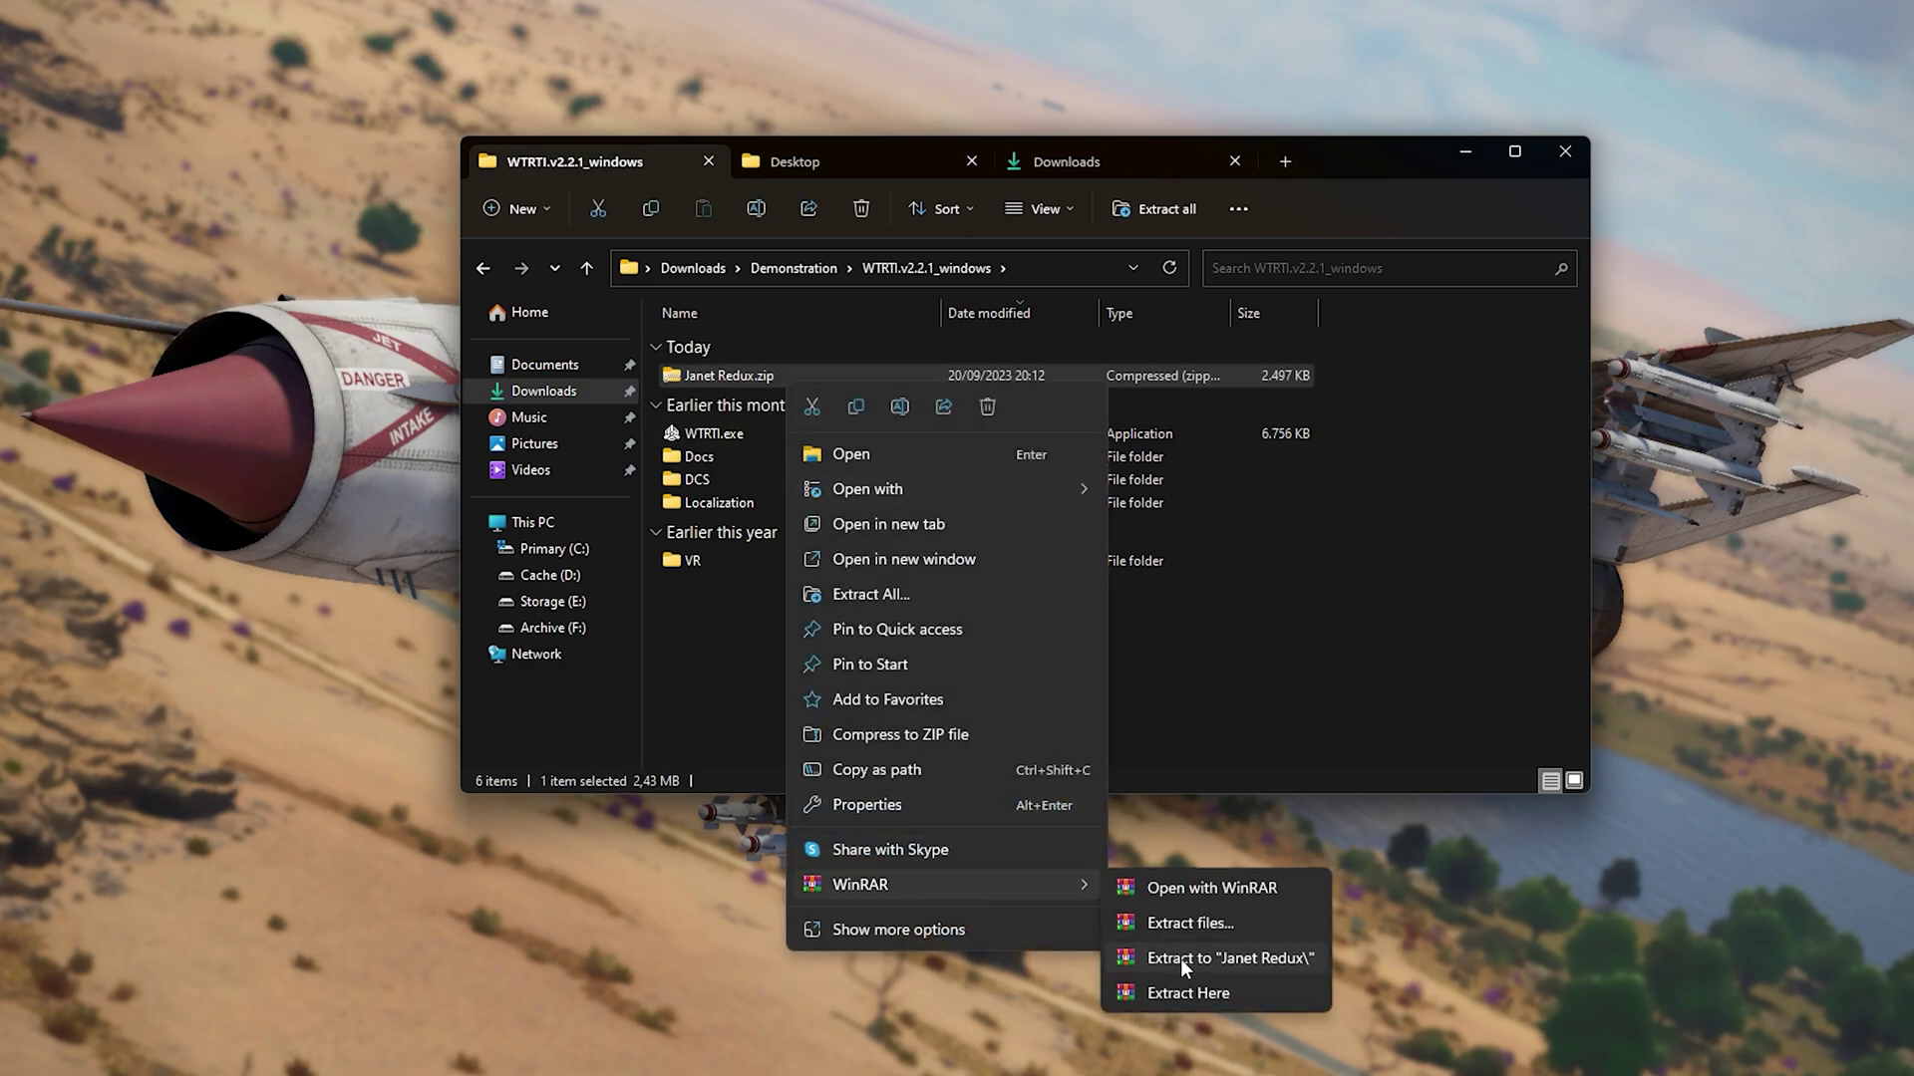
click(1187, 988)
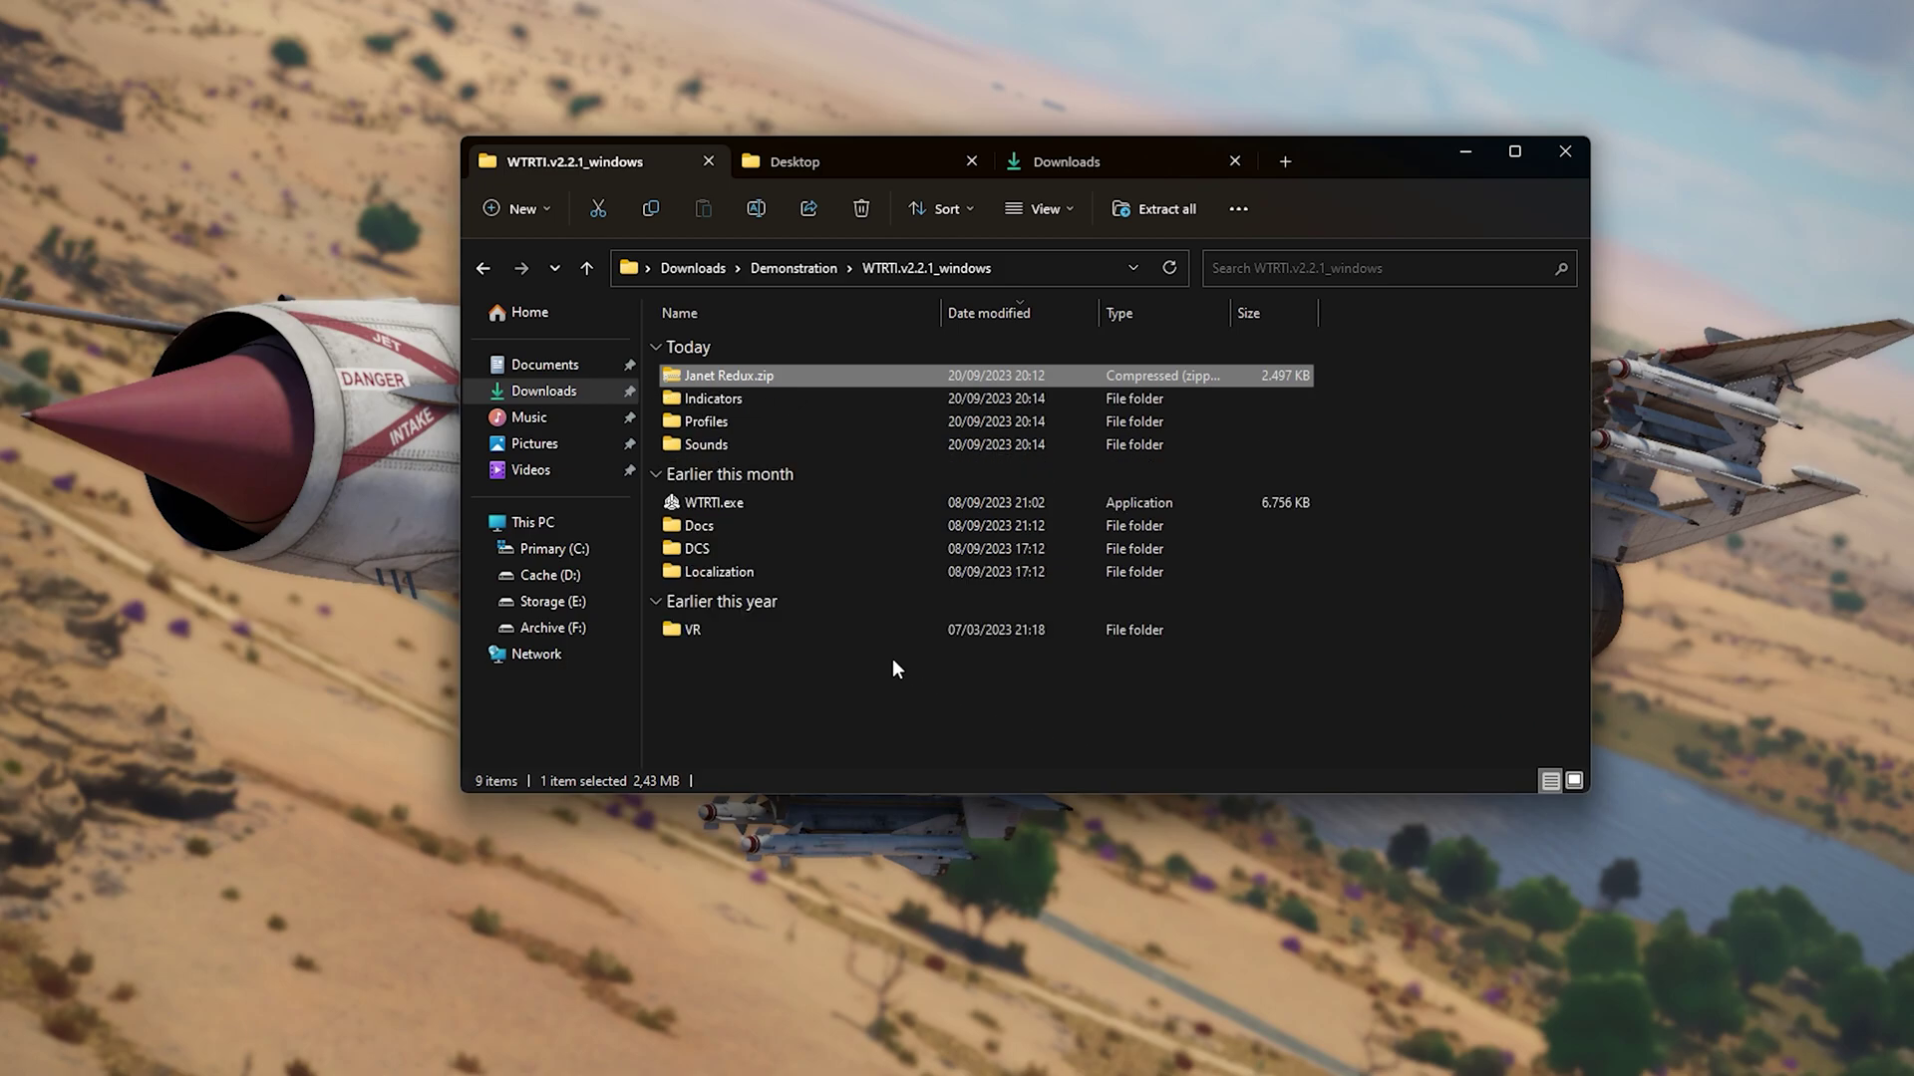
double_click(772, 507)
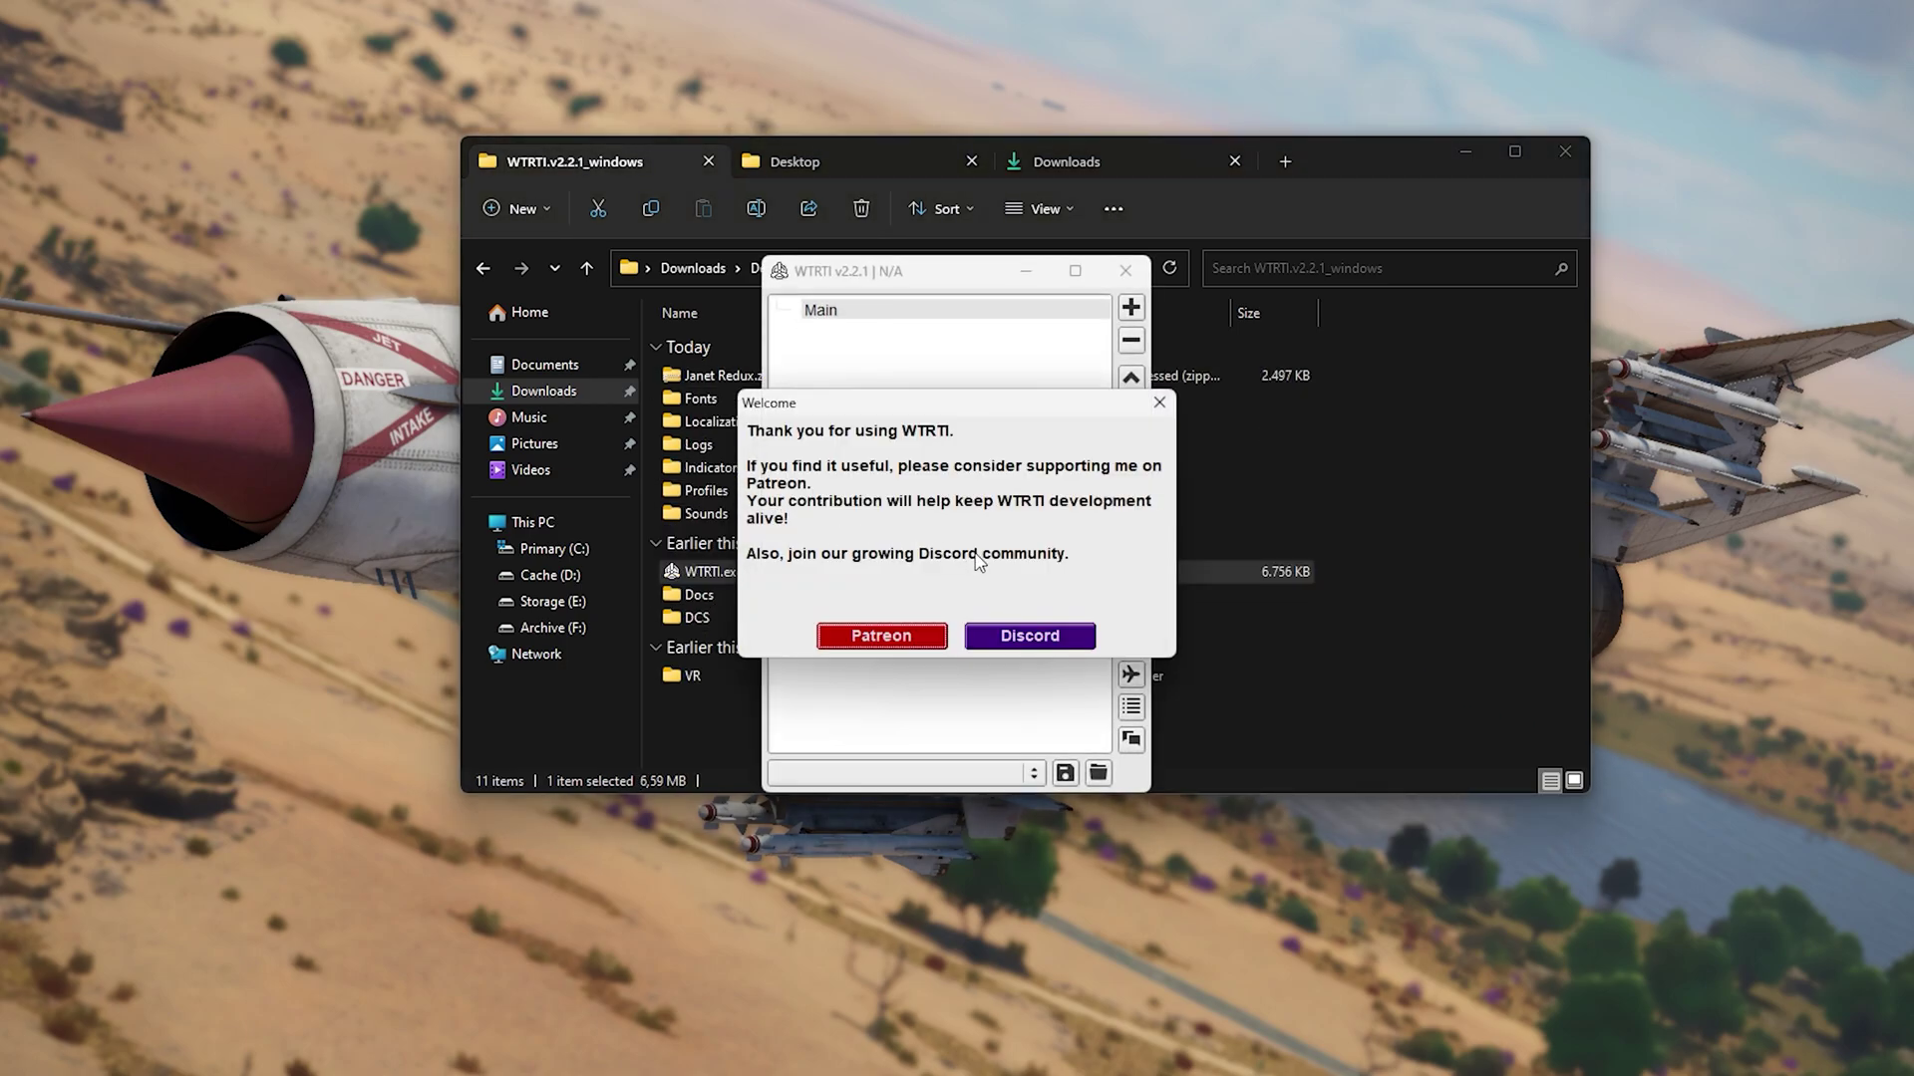
Close the WTRTI welcome message and choose Janet Redux from the profile dropdown.
click(1160, 404)
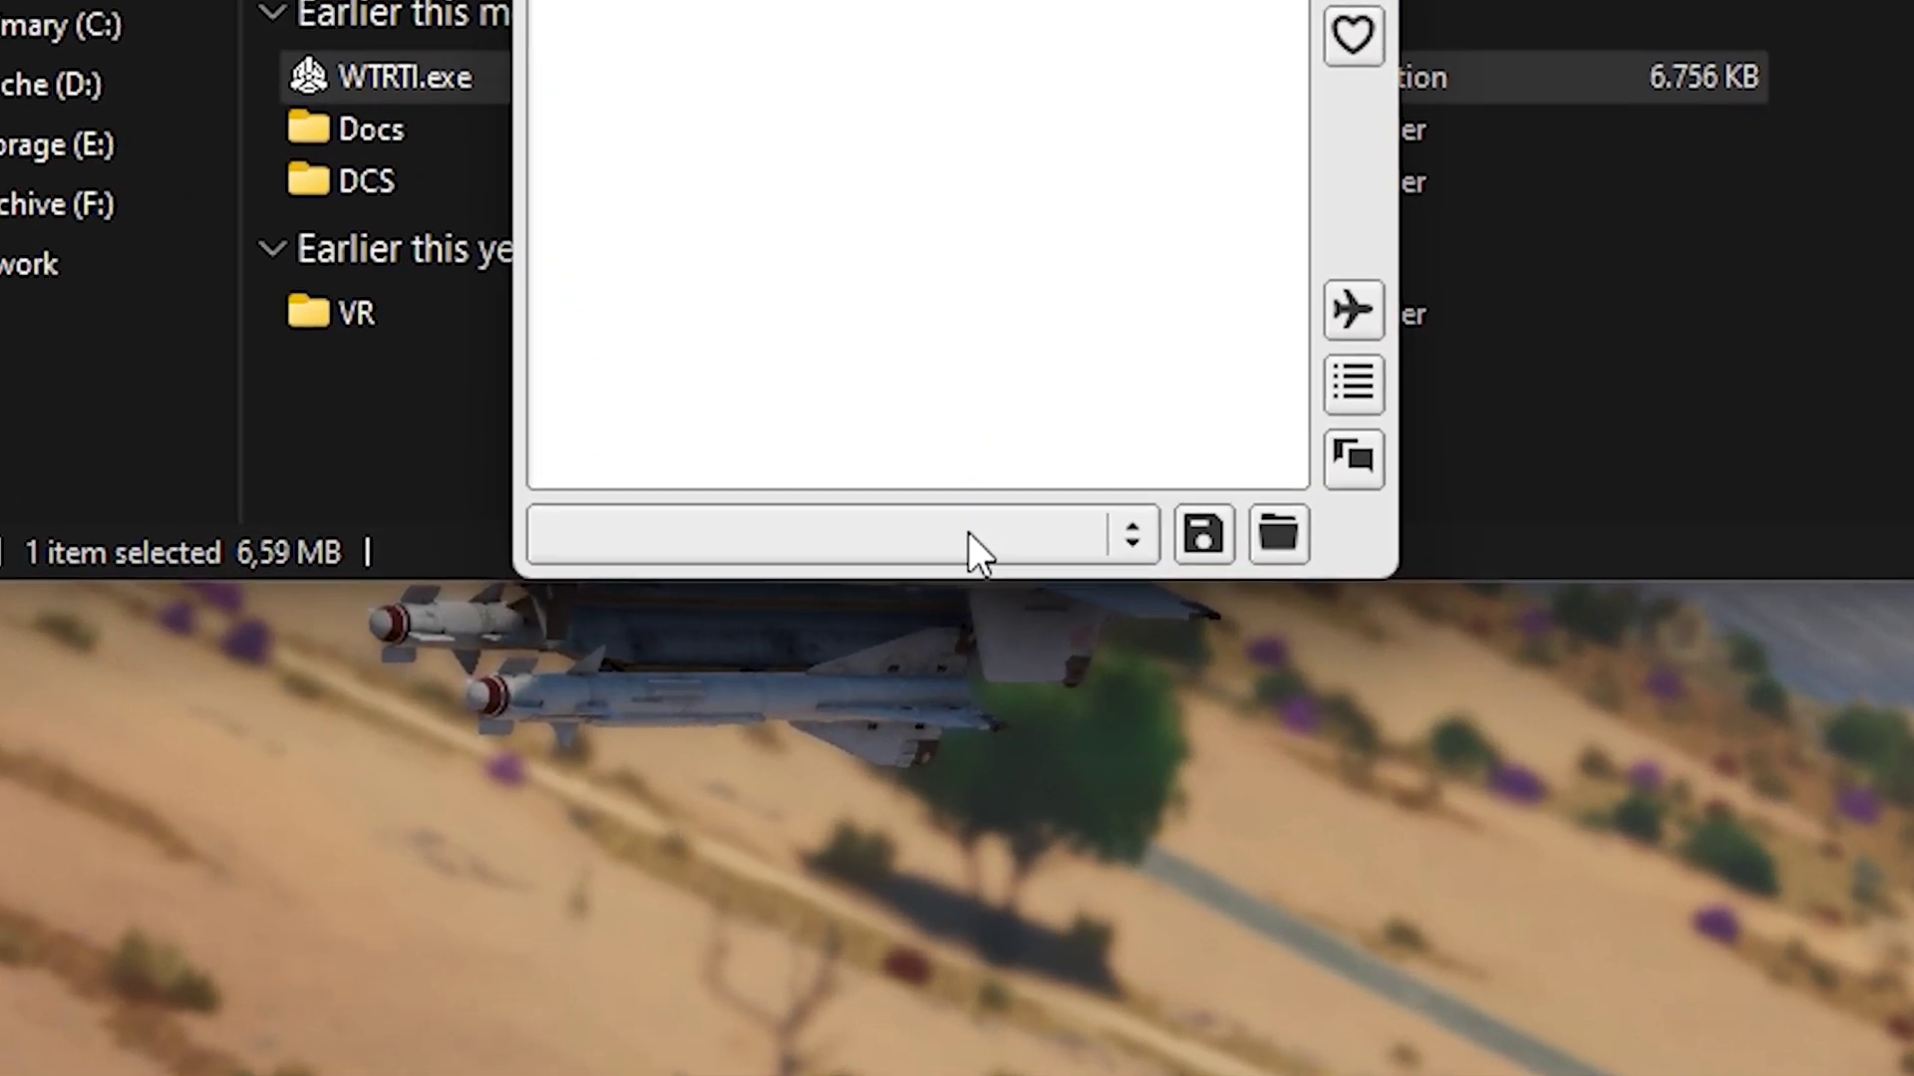
click(961, 776)
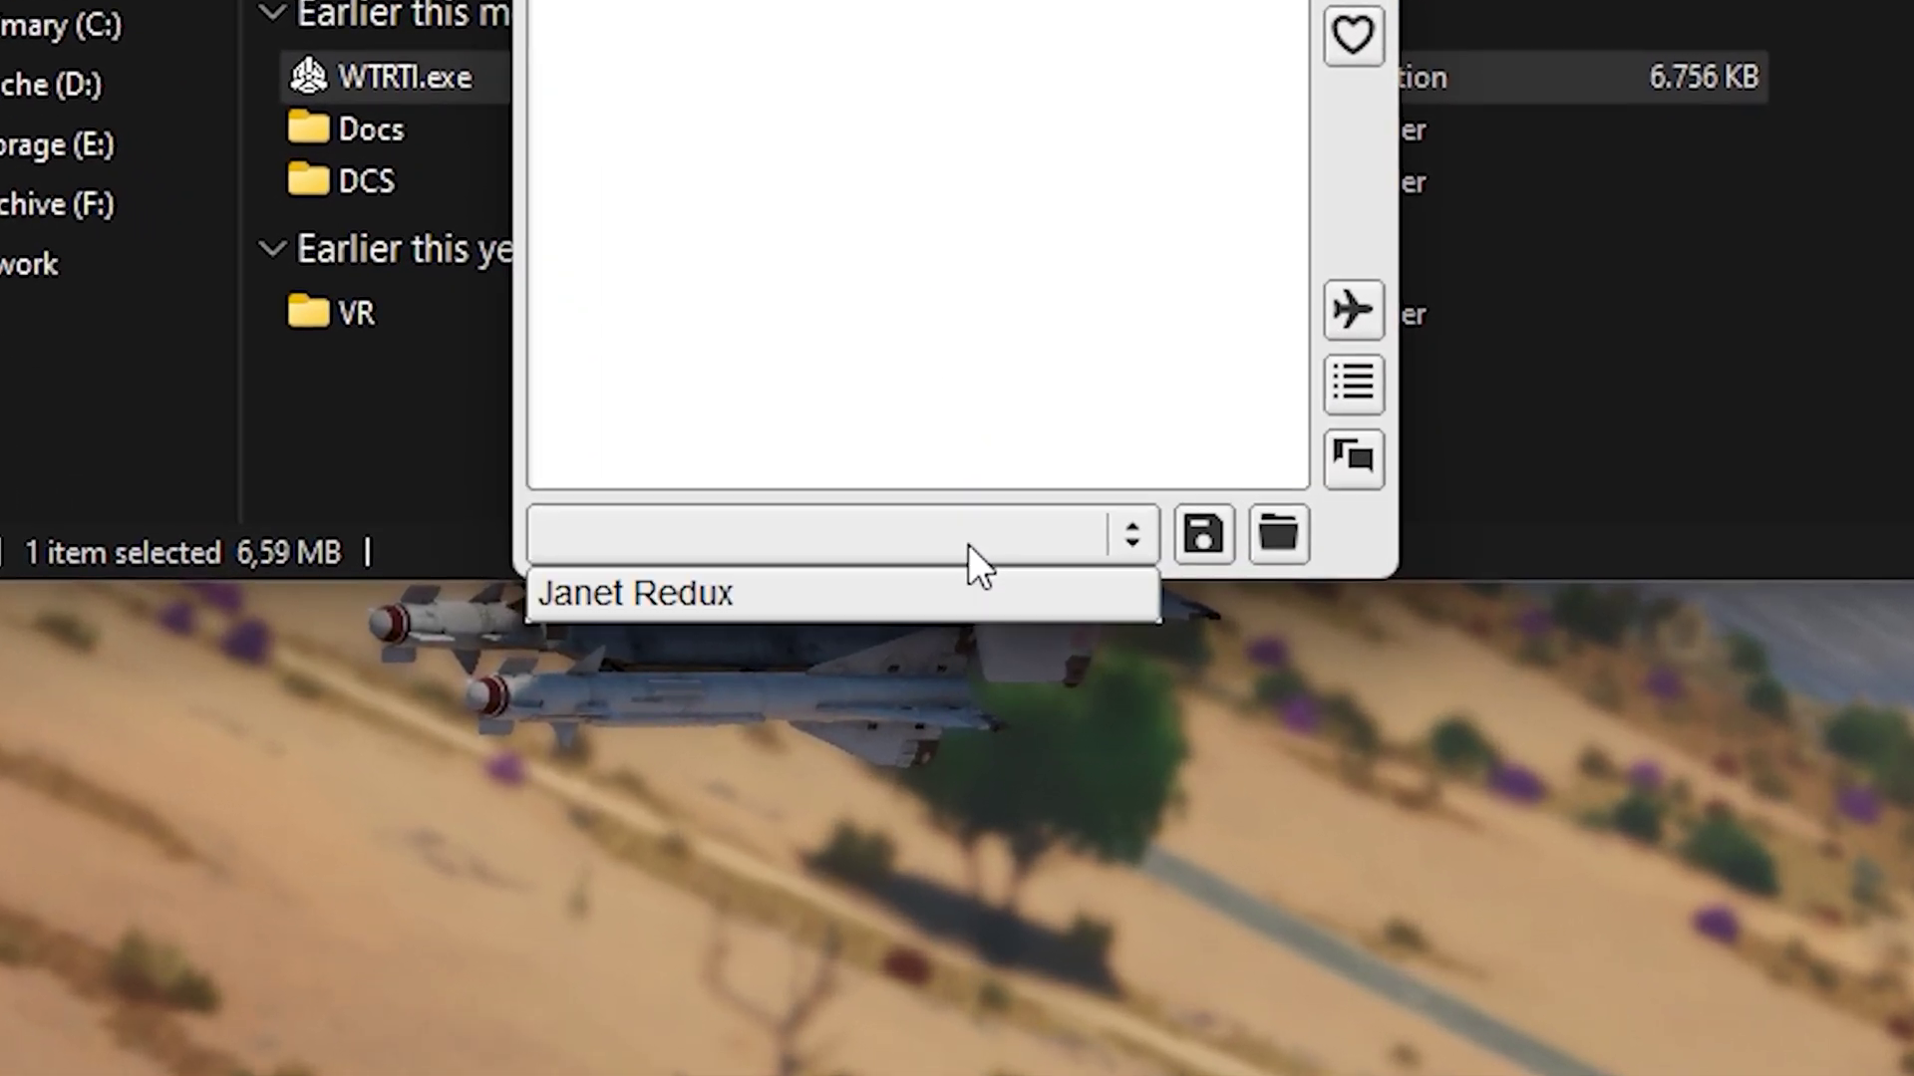
click(1011, 595)
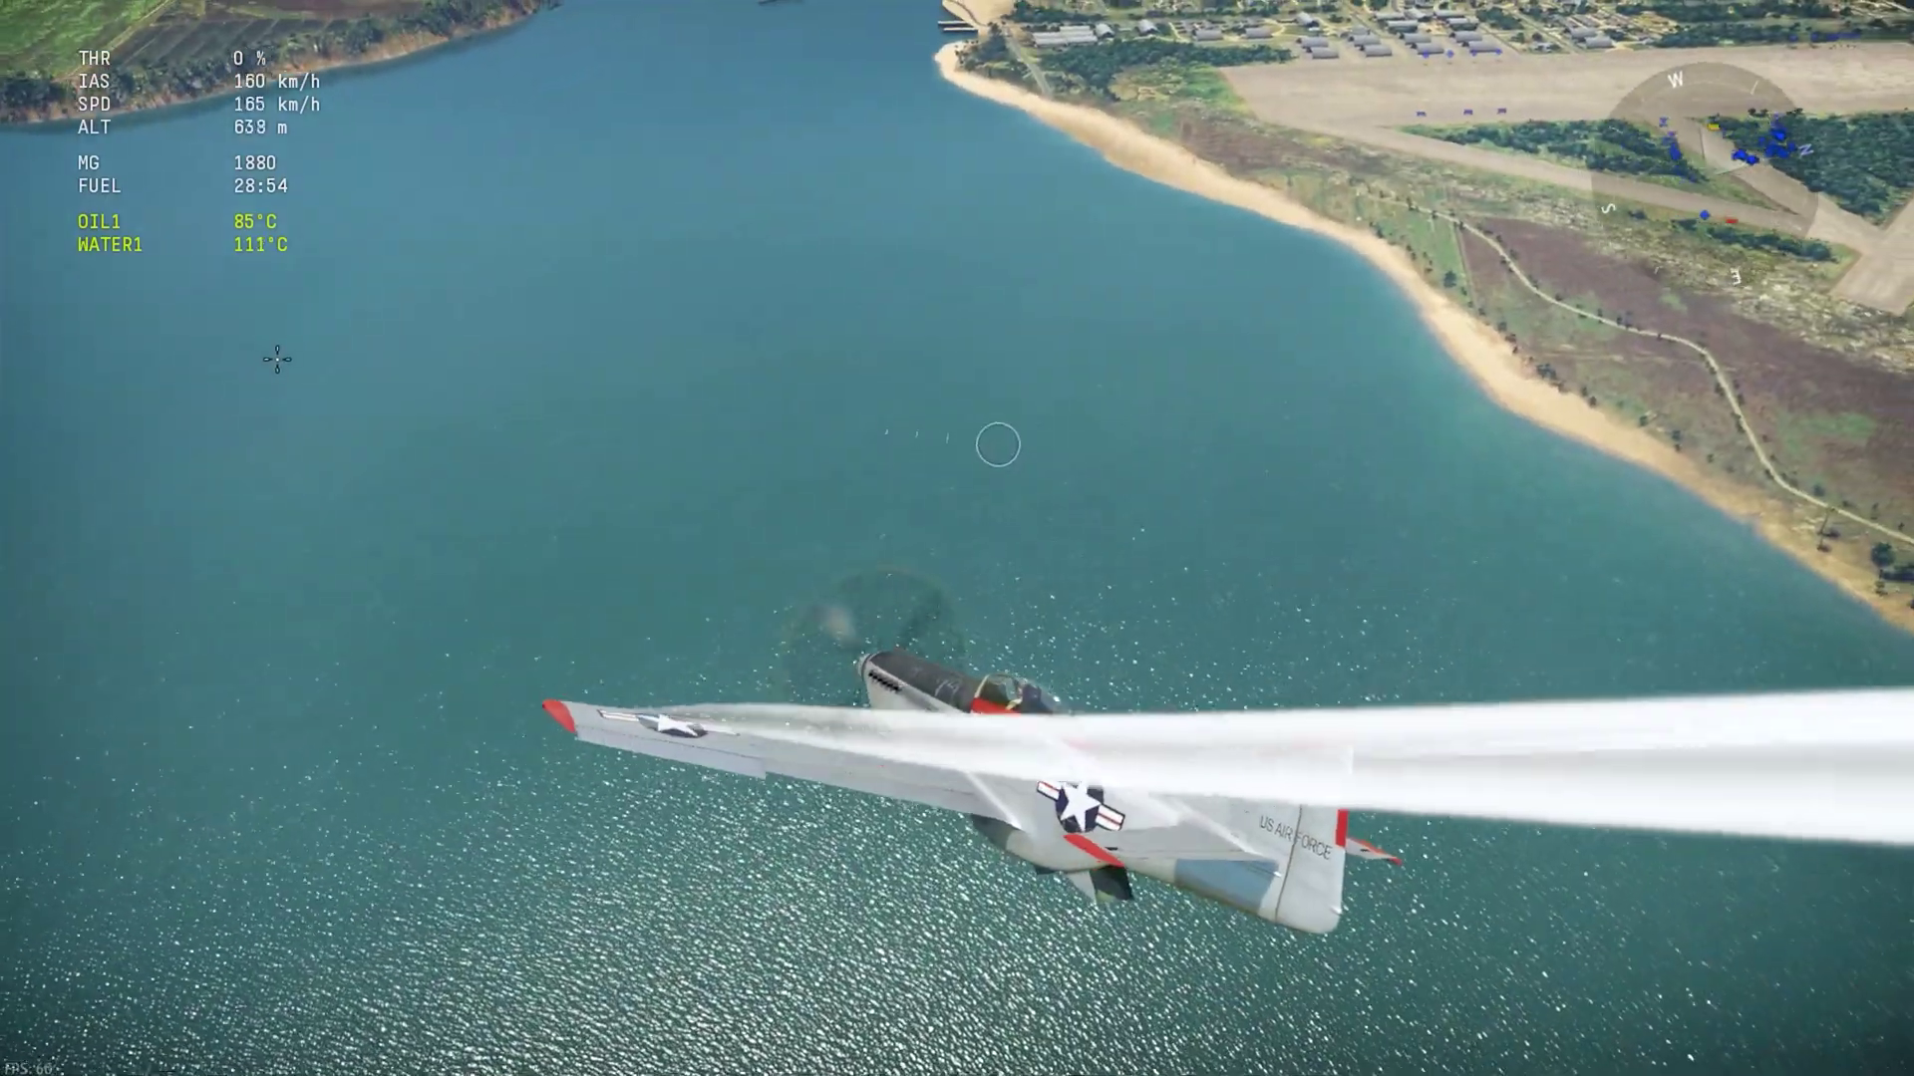
In flight, raise throttle to WEP, then drop it back to 100%.
key(w)
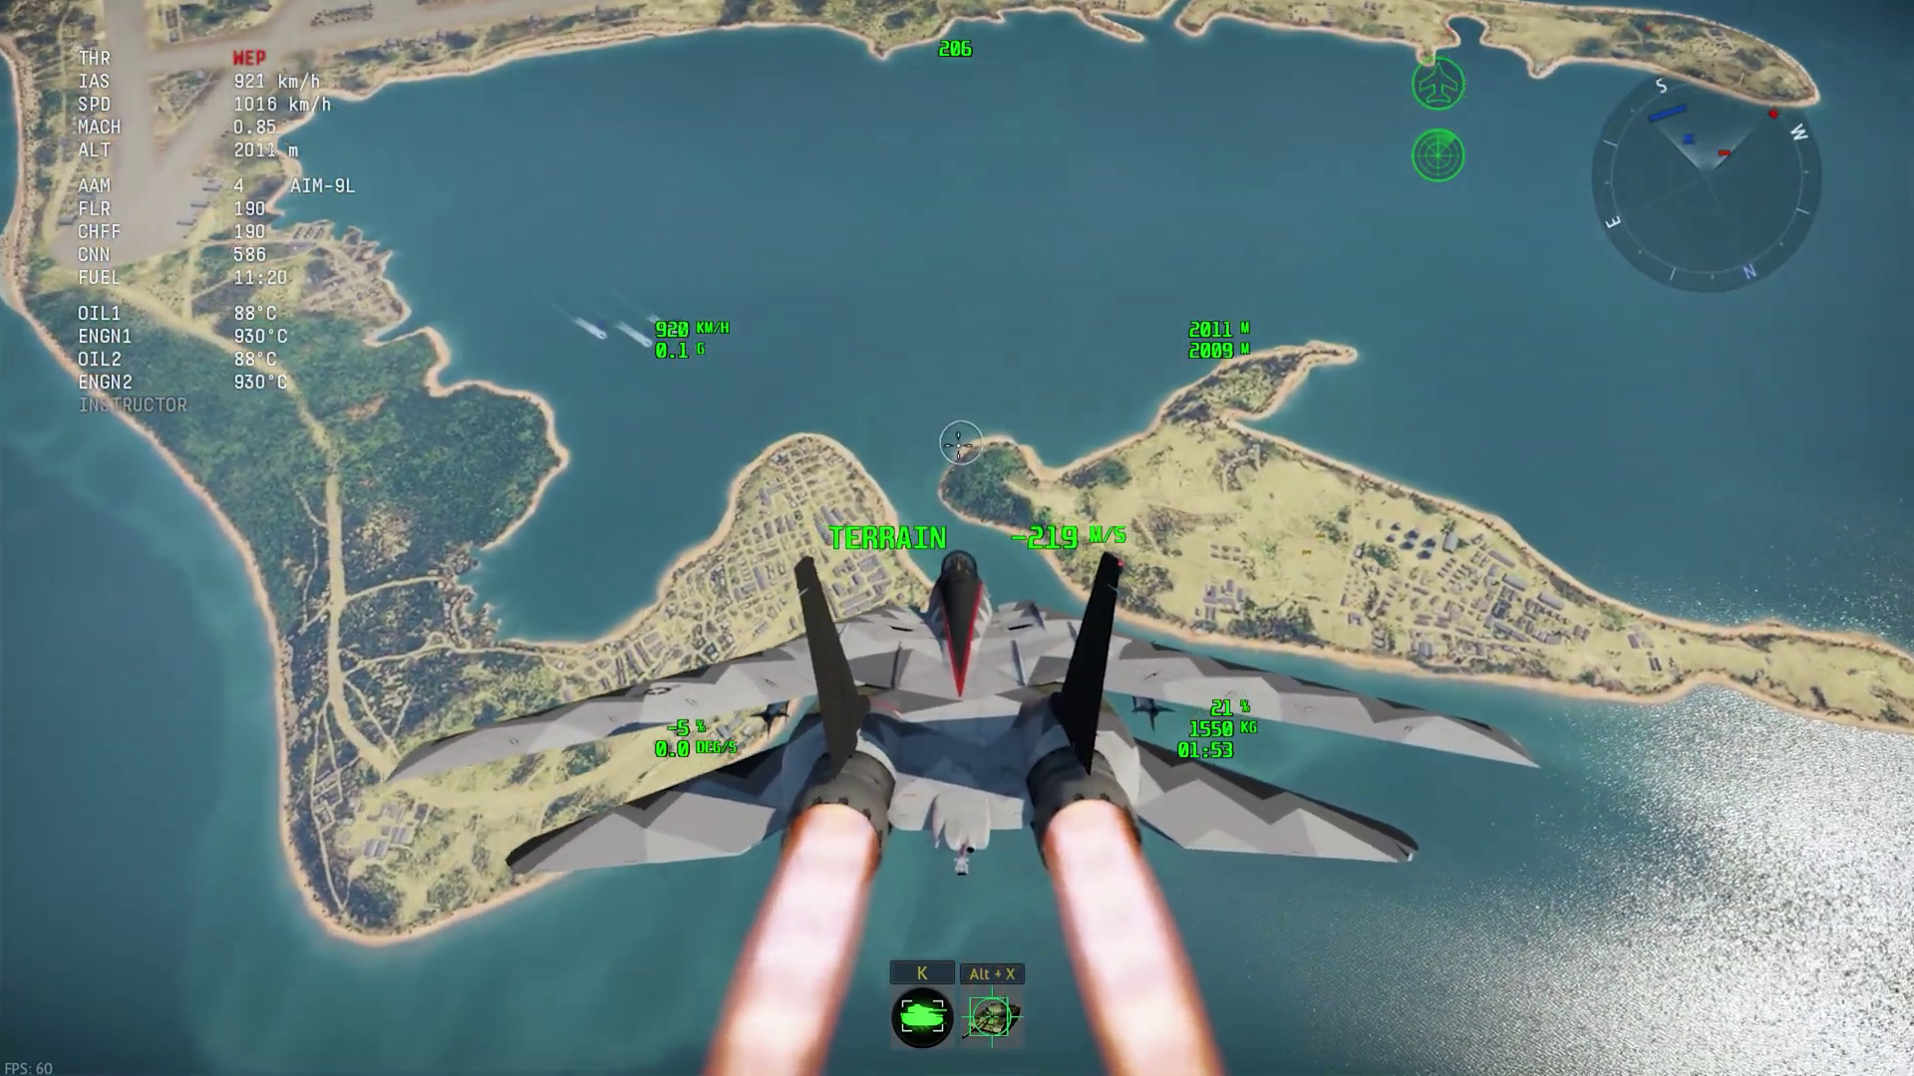
key(s)
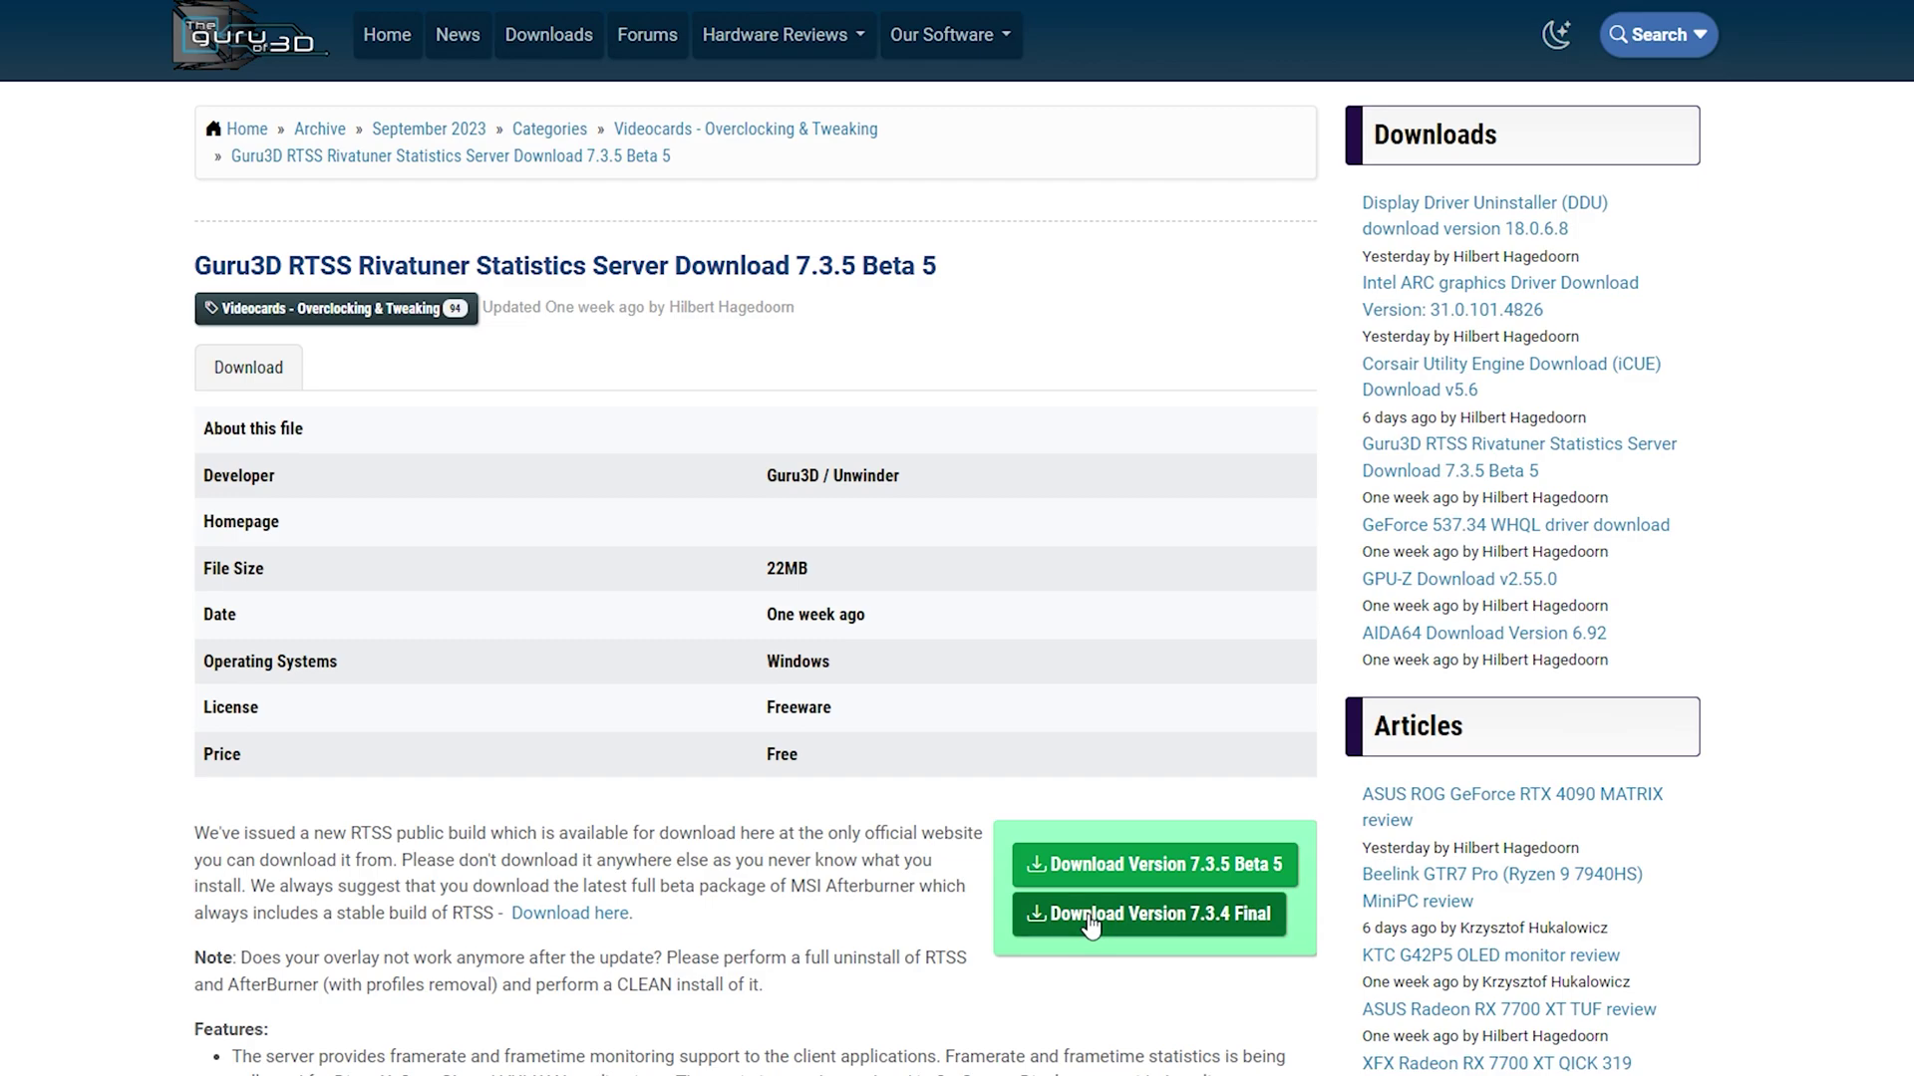
Download RTSS version 7.3.4 Final from the Guru3D page.
click(1090, 926)
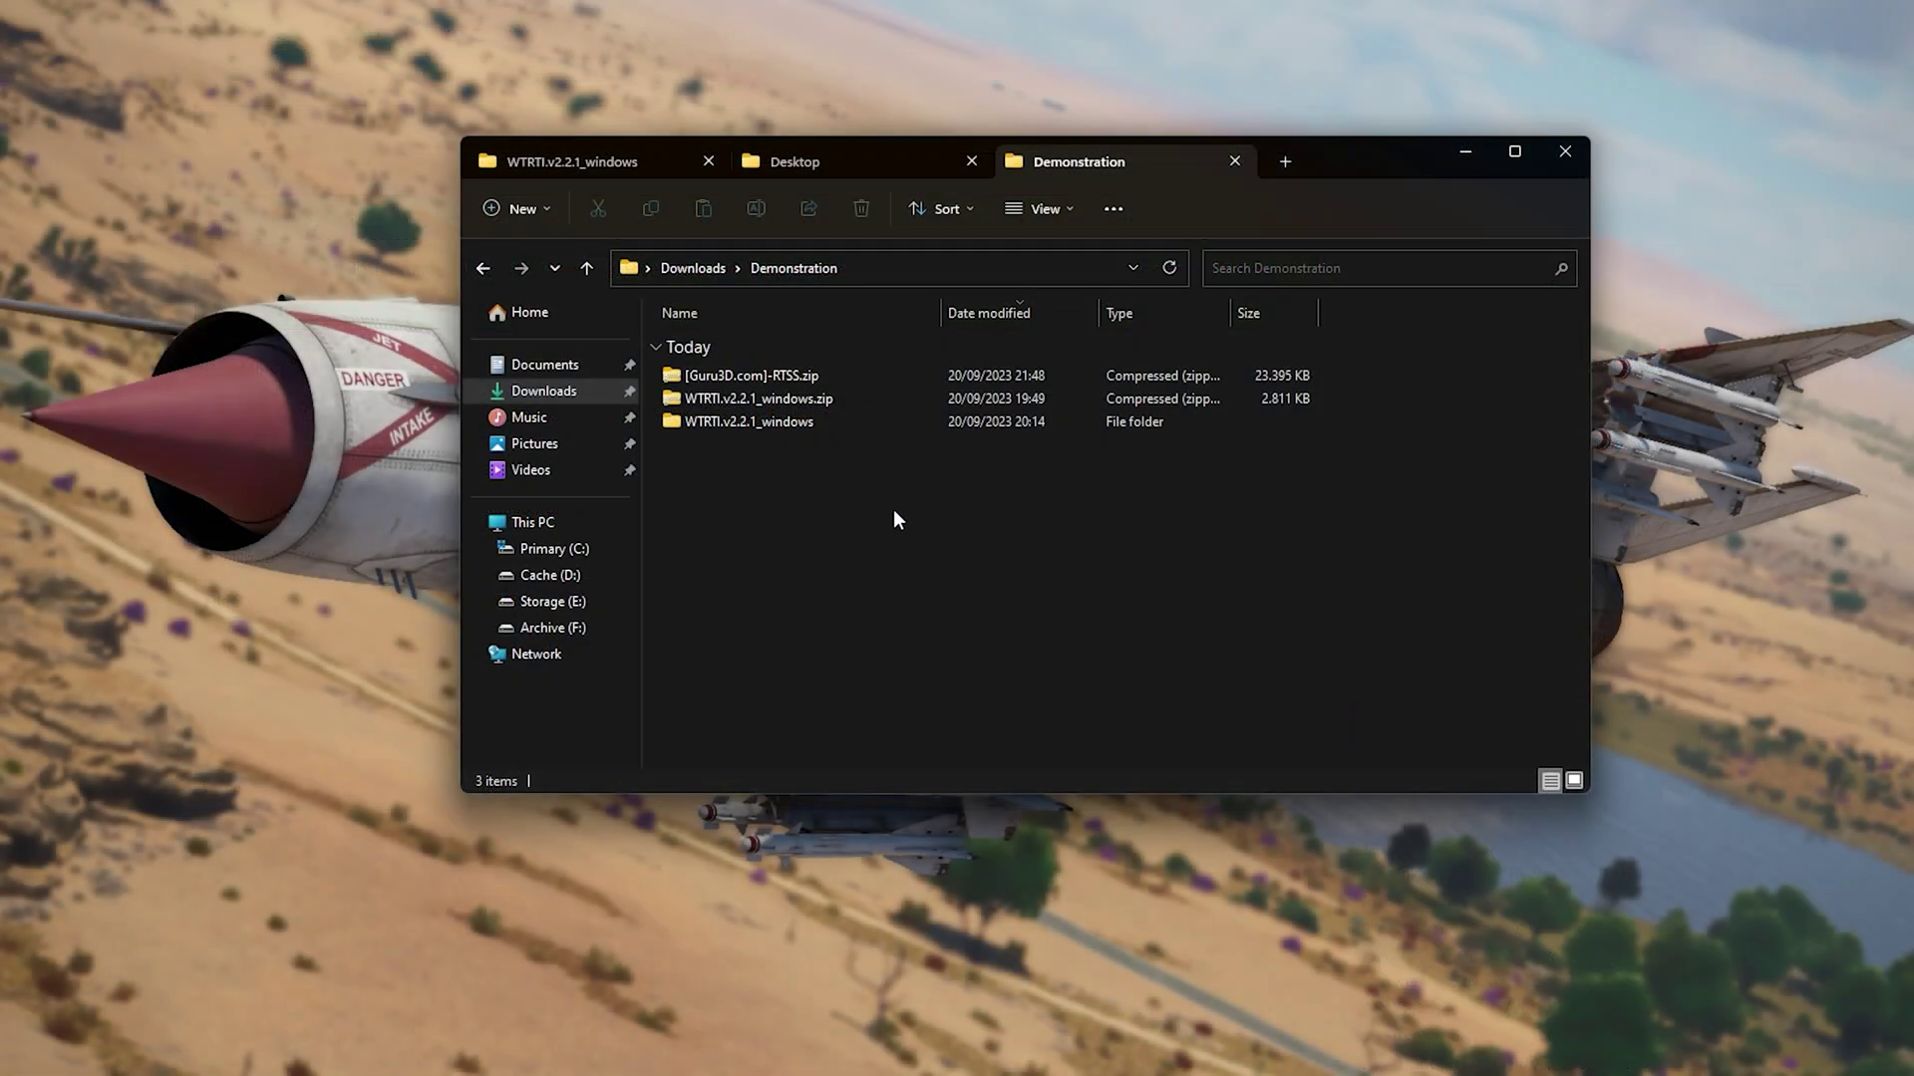
Extract the RTSS zip with WinRAR into its own [Guru3D.com]-RTSS folder.
click(826, 379)
right_click(825, 379)
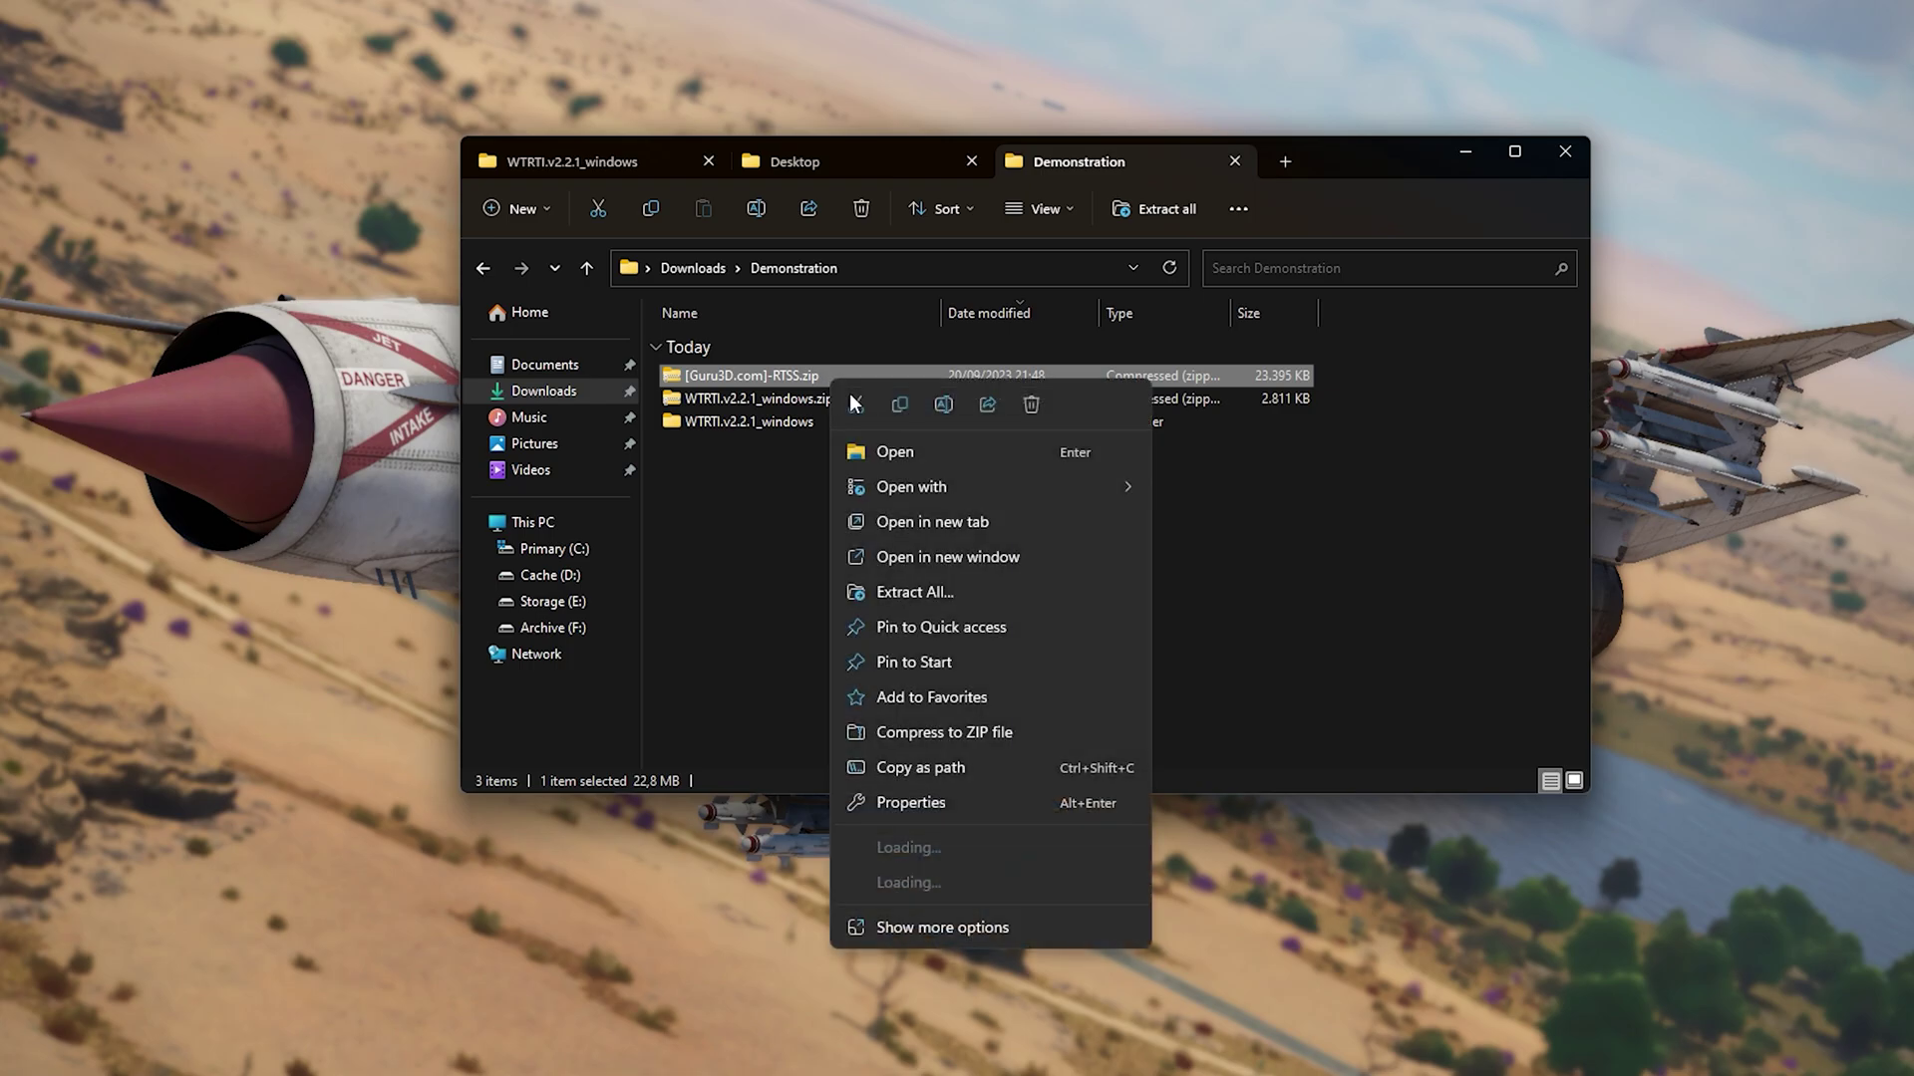
mouse_move(996, 890)
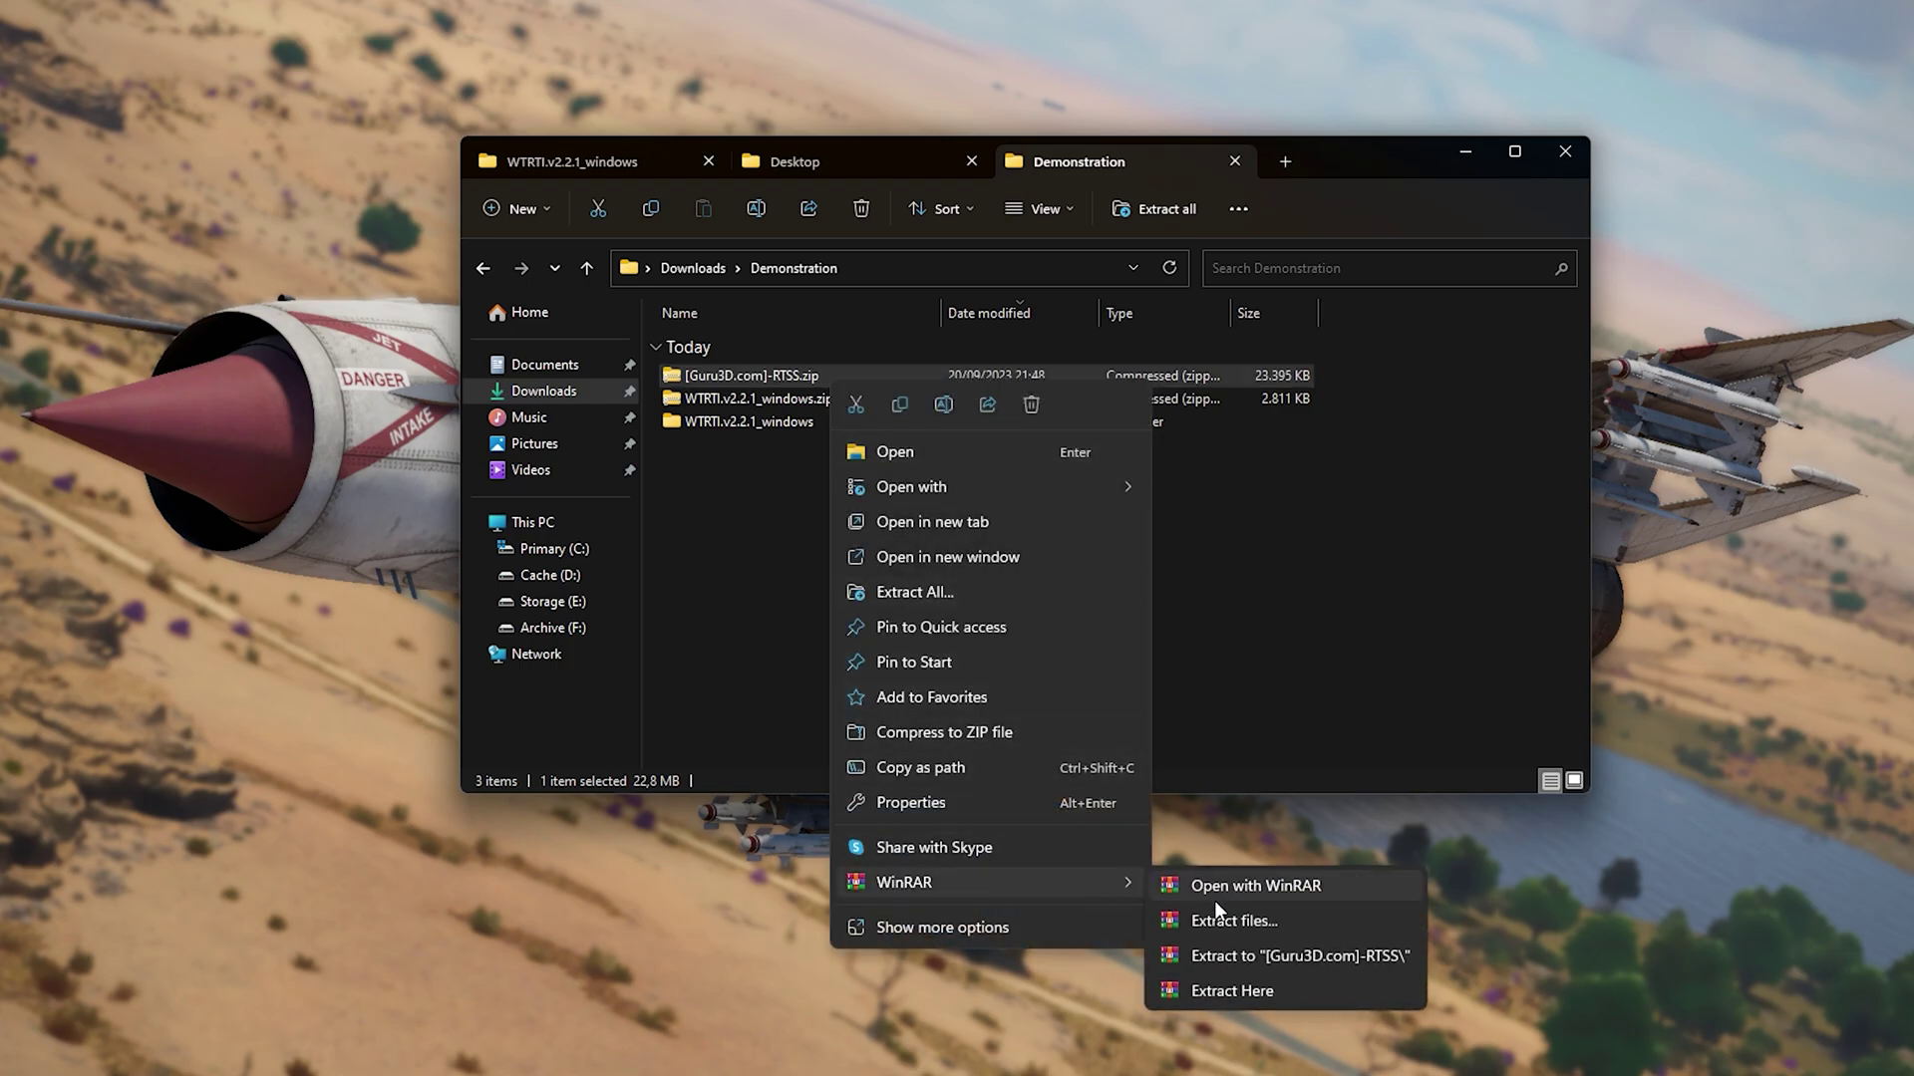
click(1236, 954)
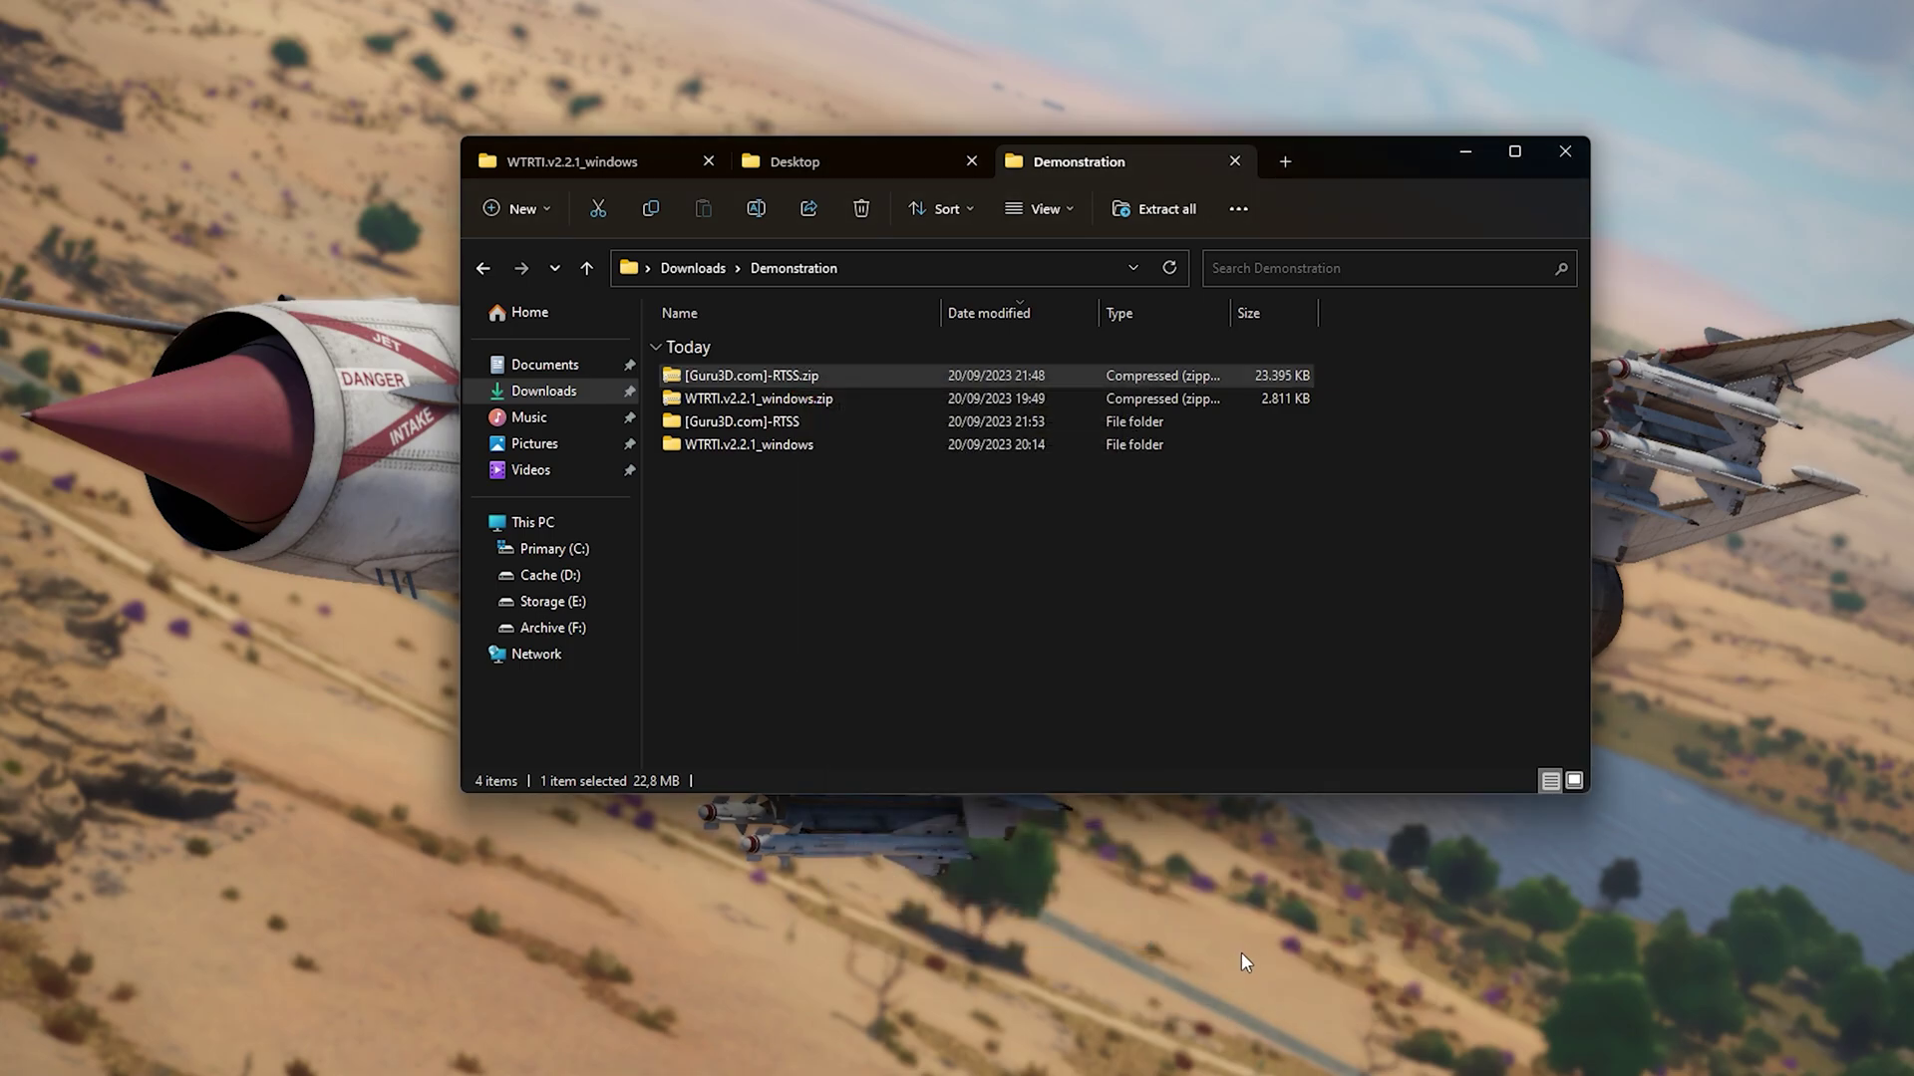
Open the [Guru3D.com]-RTSS folder and launch RTSSSetup734.exe, allowing it through UAC.
double_click(858, 421)
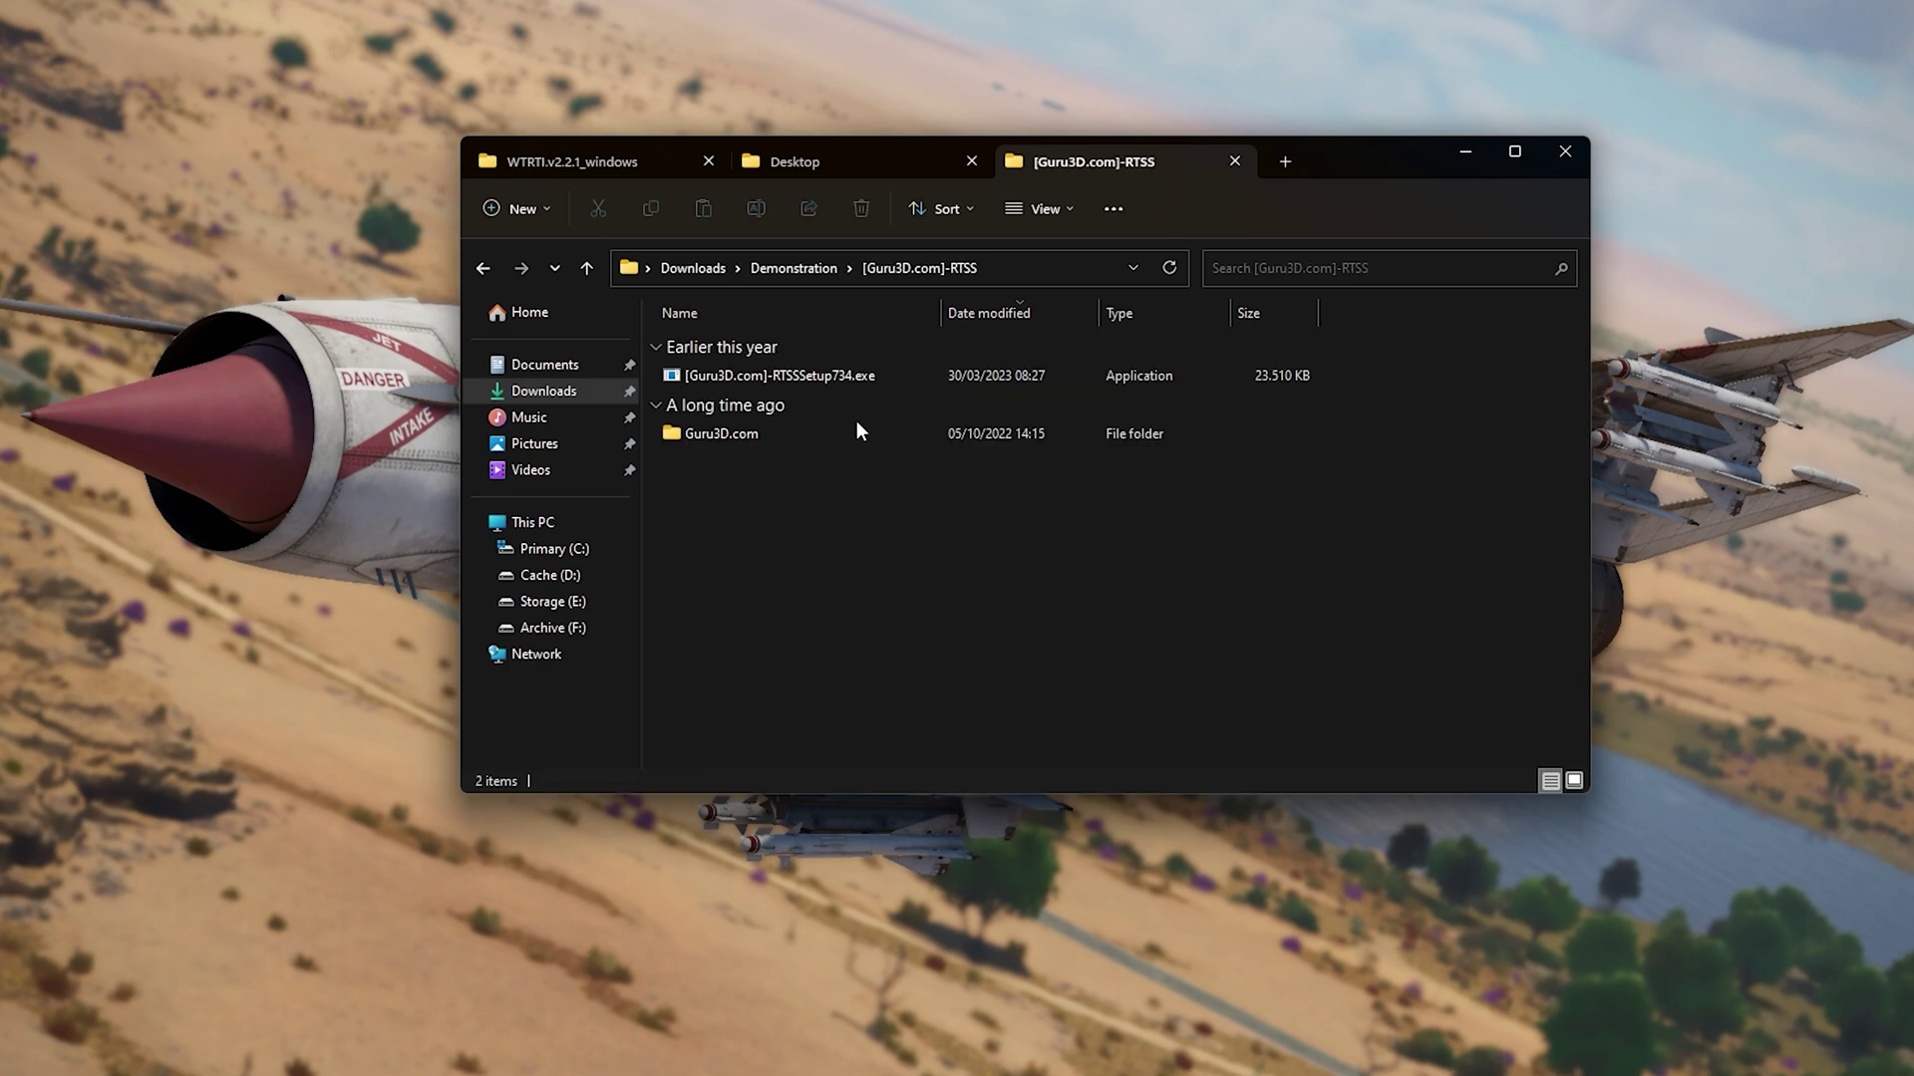
double_click(899, 375)
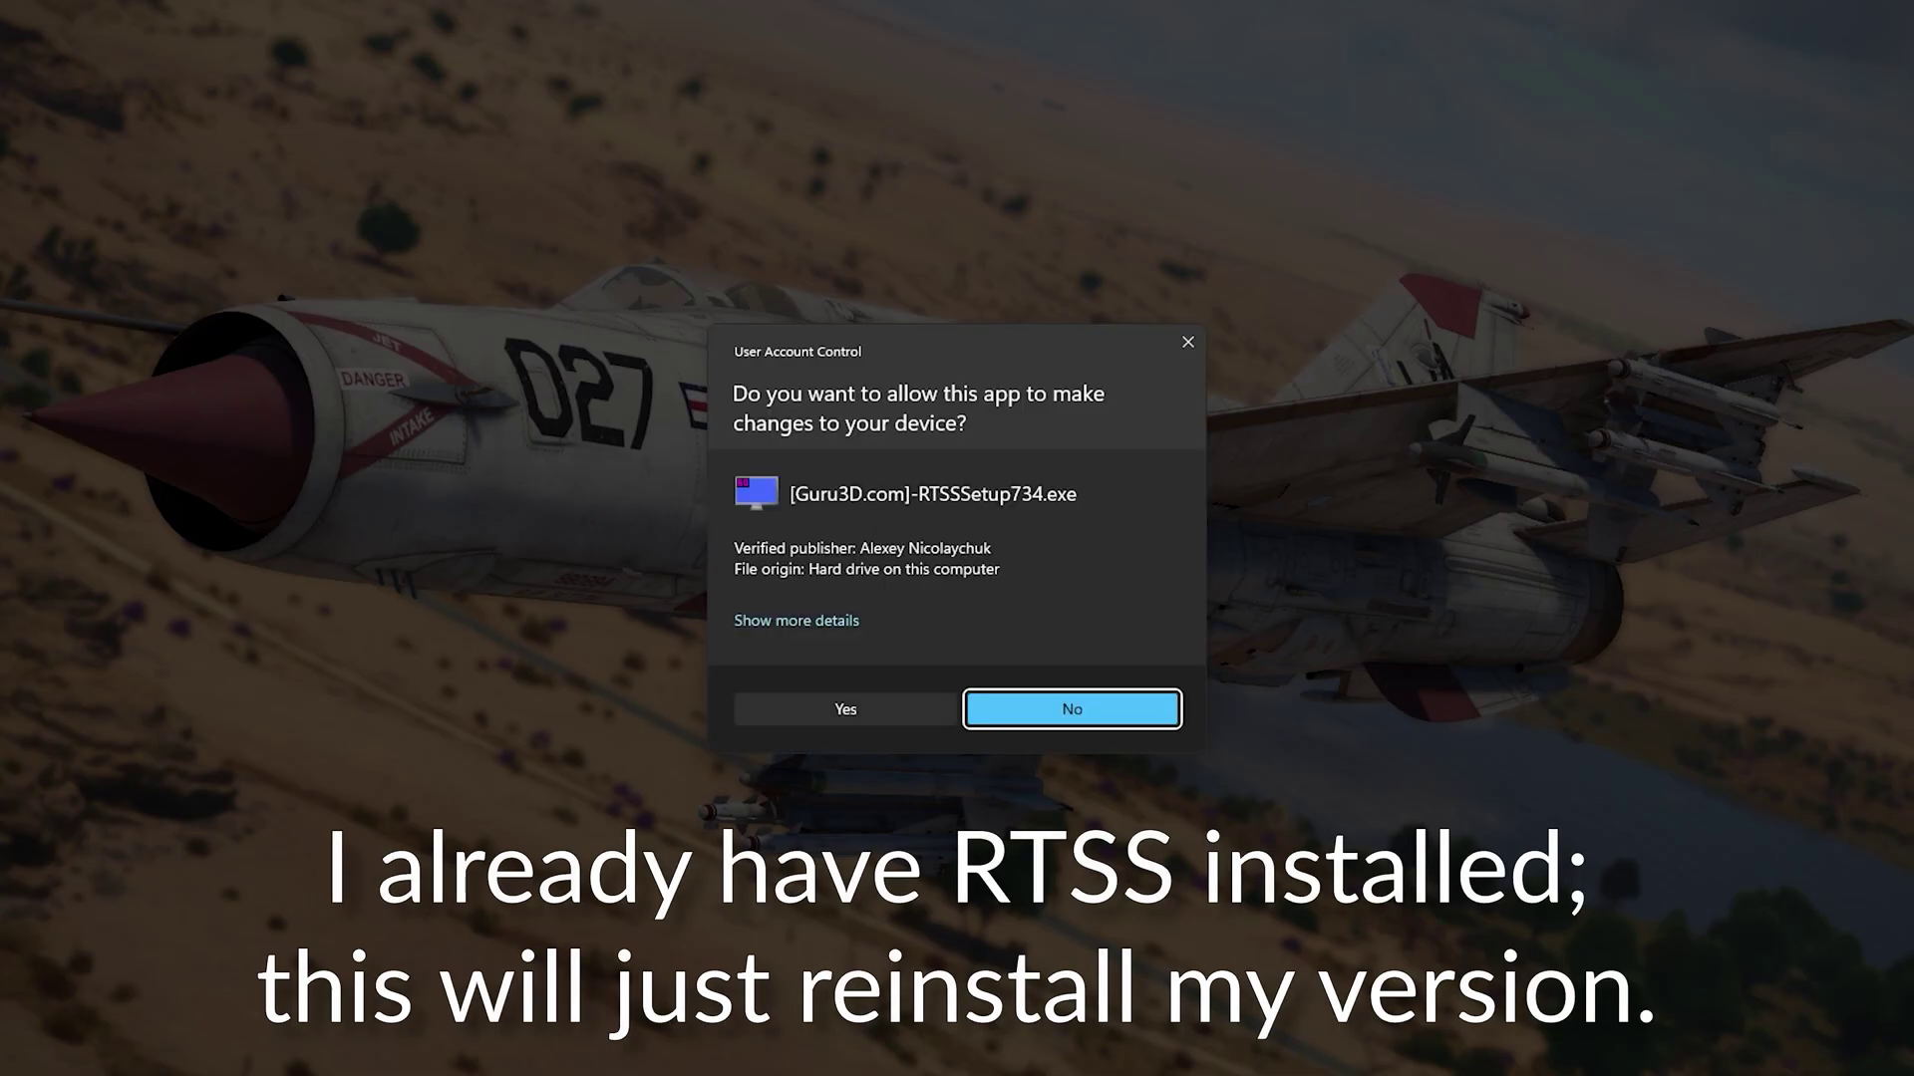
click(846, 709)
Run the RTSS 7.3.4 setup until it aborts, close it, and return to Demonstration.
click(1017, 594)
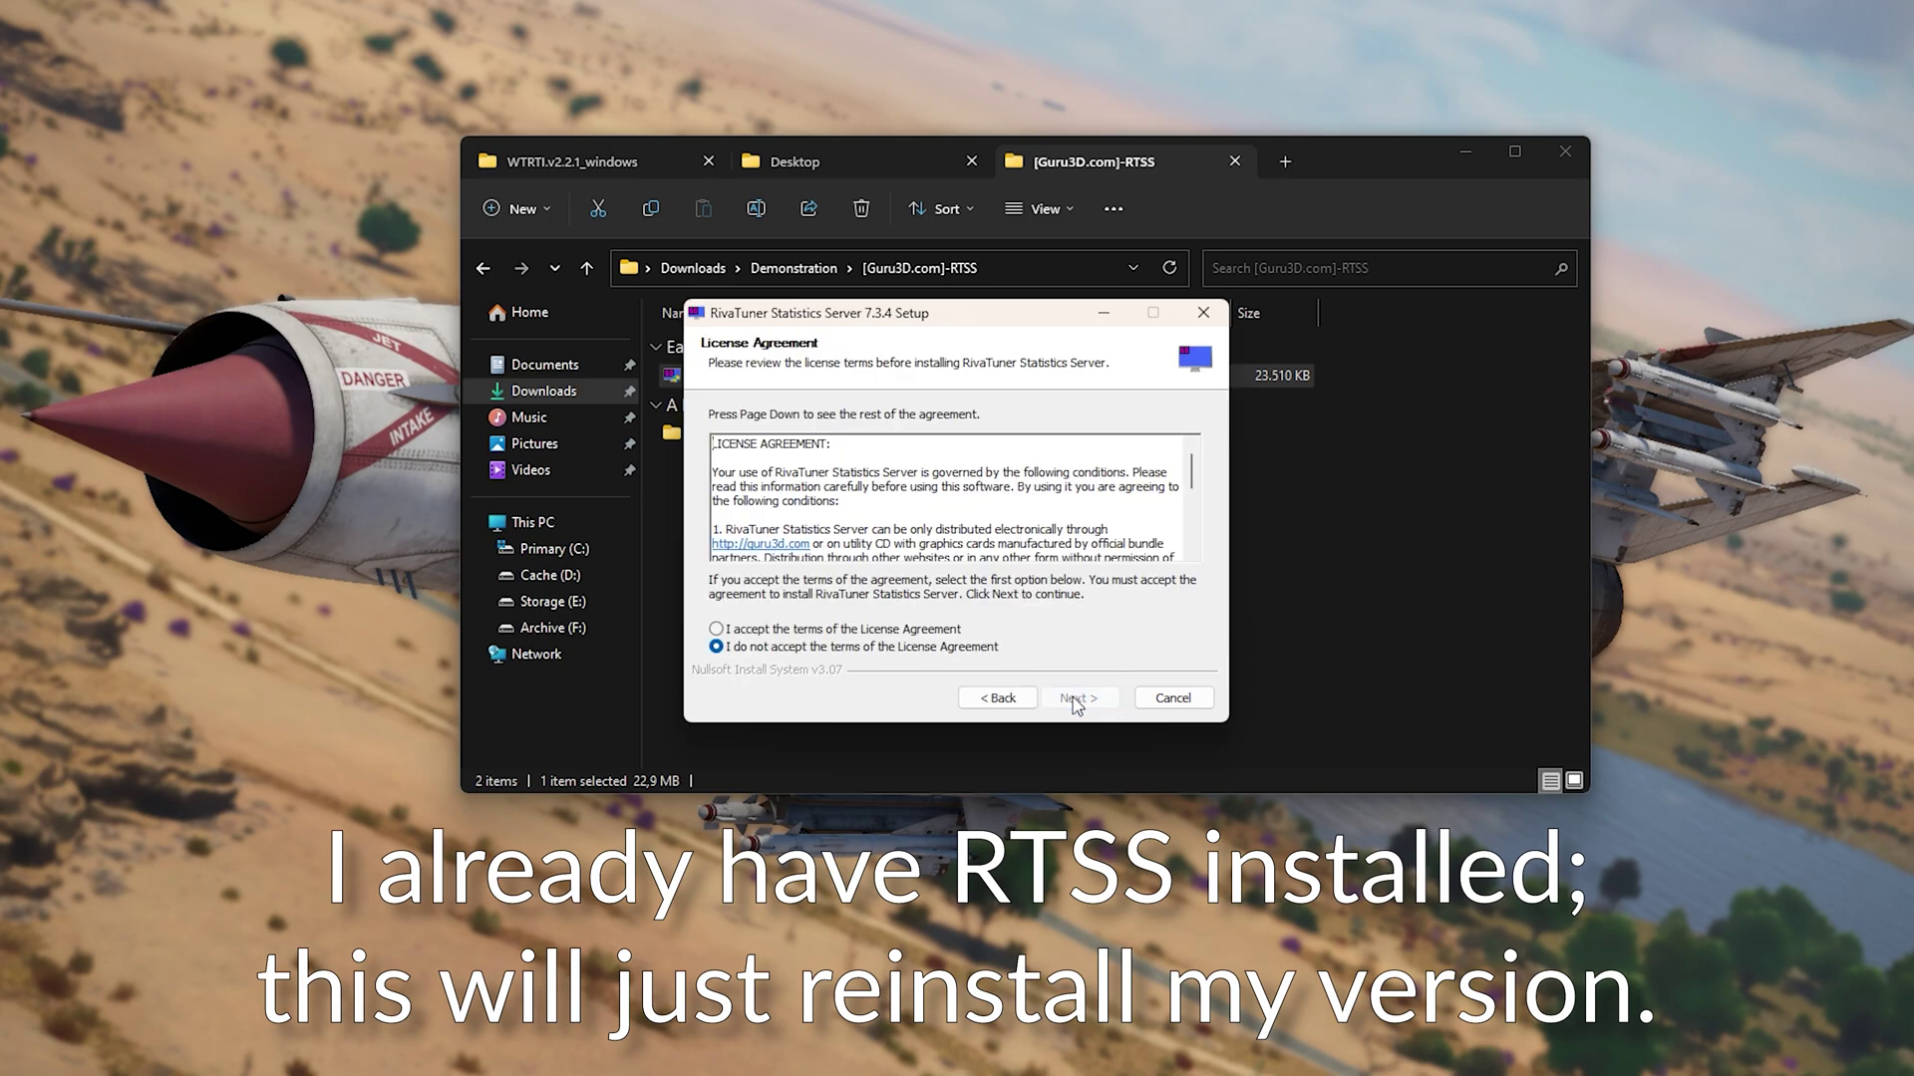
click(715, 629)
click(1078, 698)
click(1079, 698)
click(1113, 591)
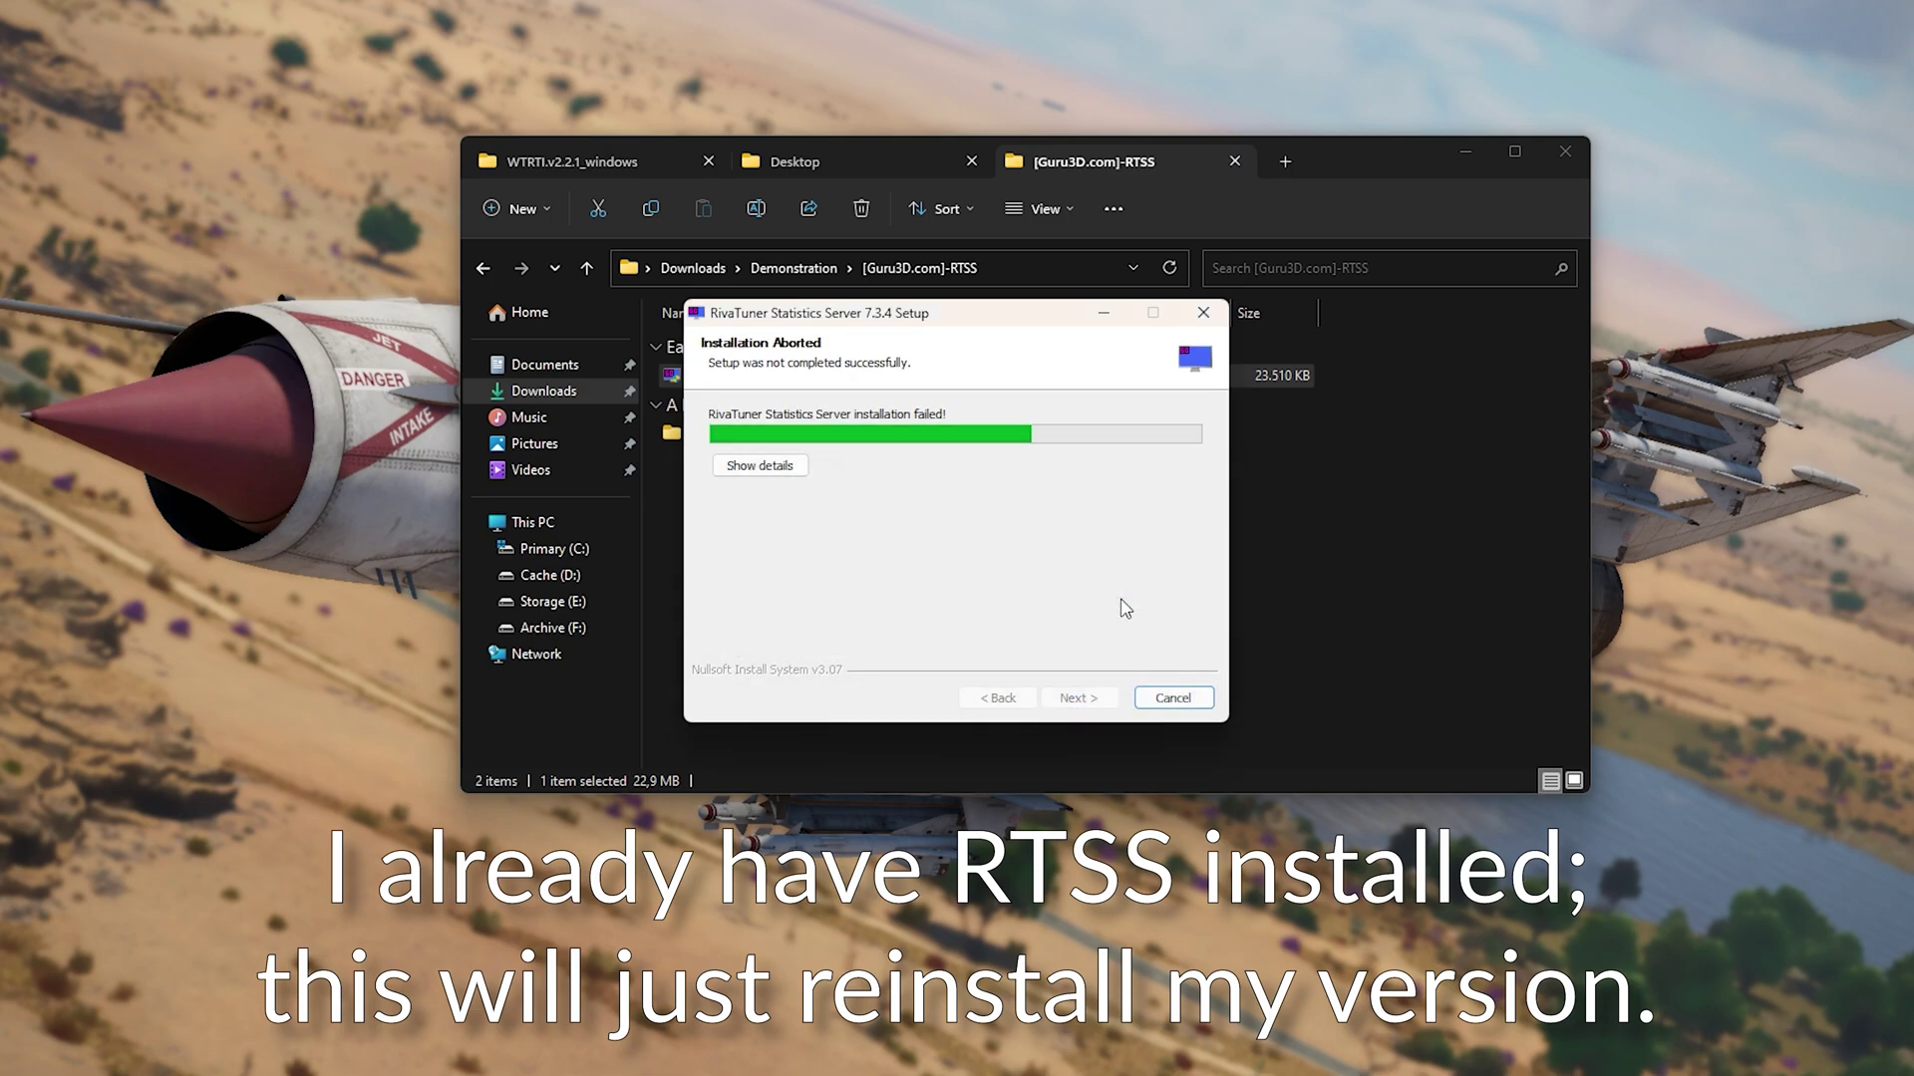
click(1106, 698)
click(486, 268)
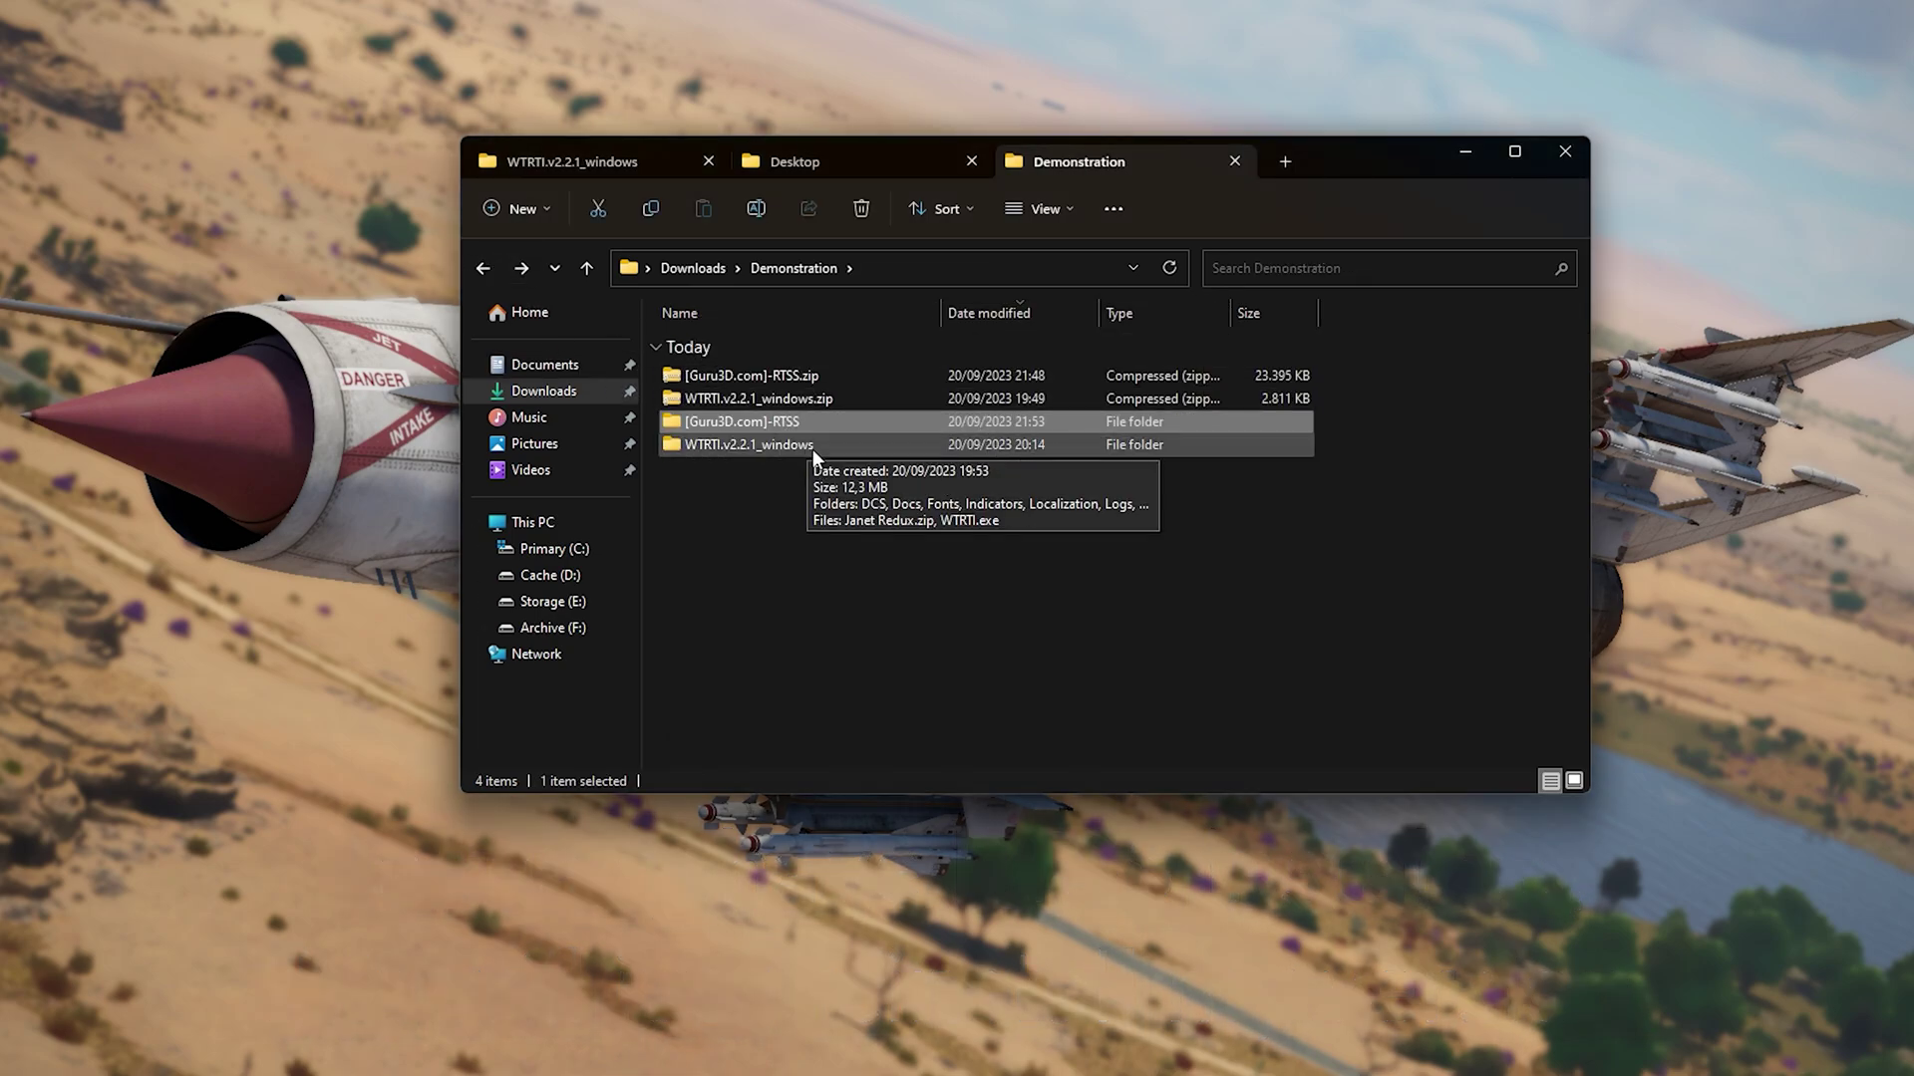
Launch WTRTI.exe from the WTRTI.v2.2.1_windows folder and set its OSD Type to RTSS.
double_click(811, 448)
double_click(780, 576)
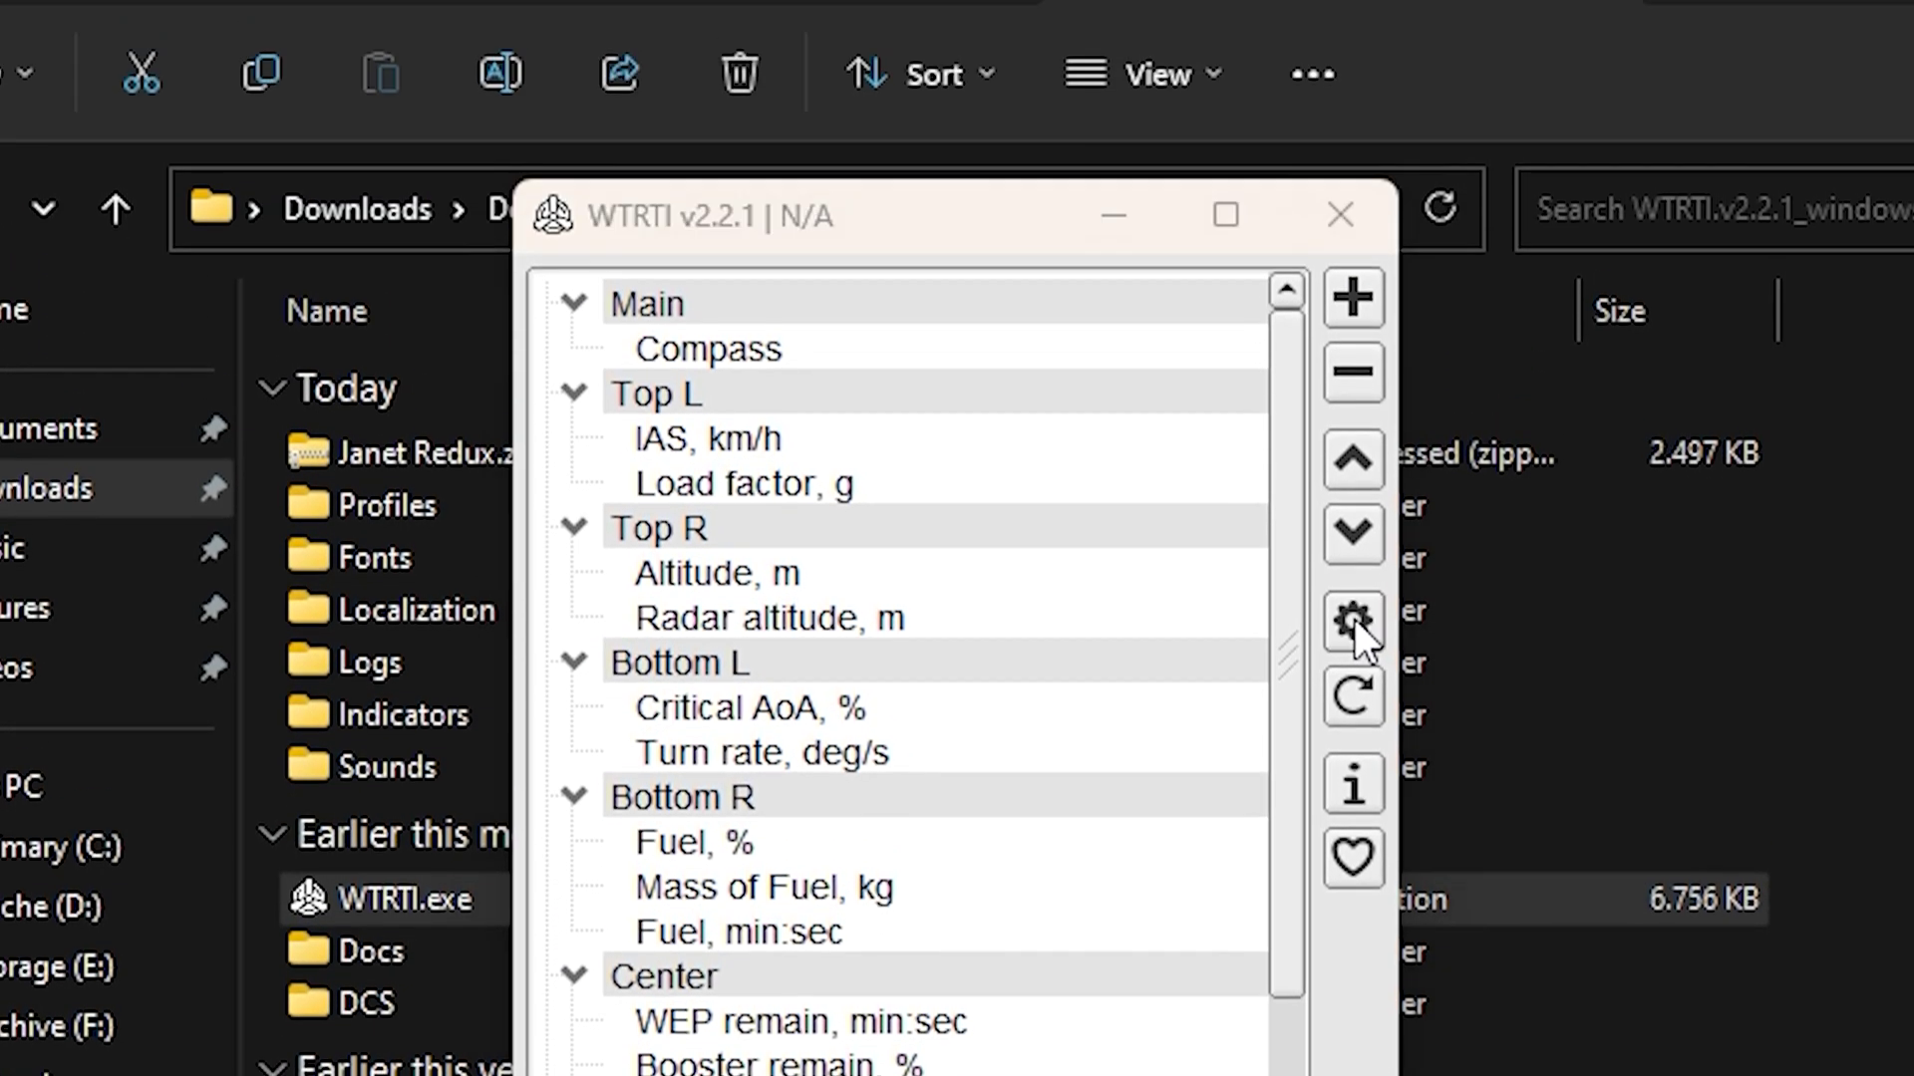
click(1352, 337)
click(670, 196)
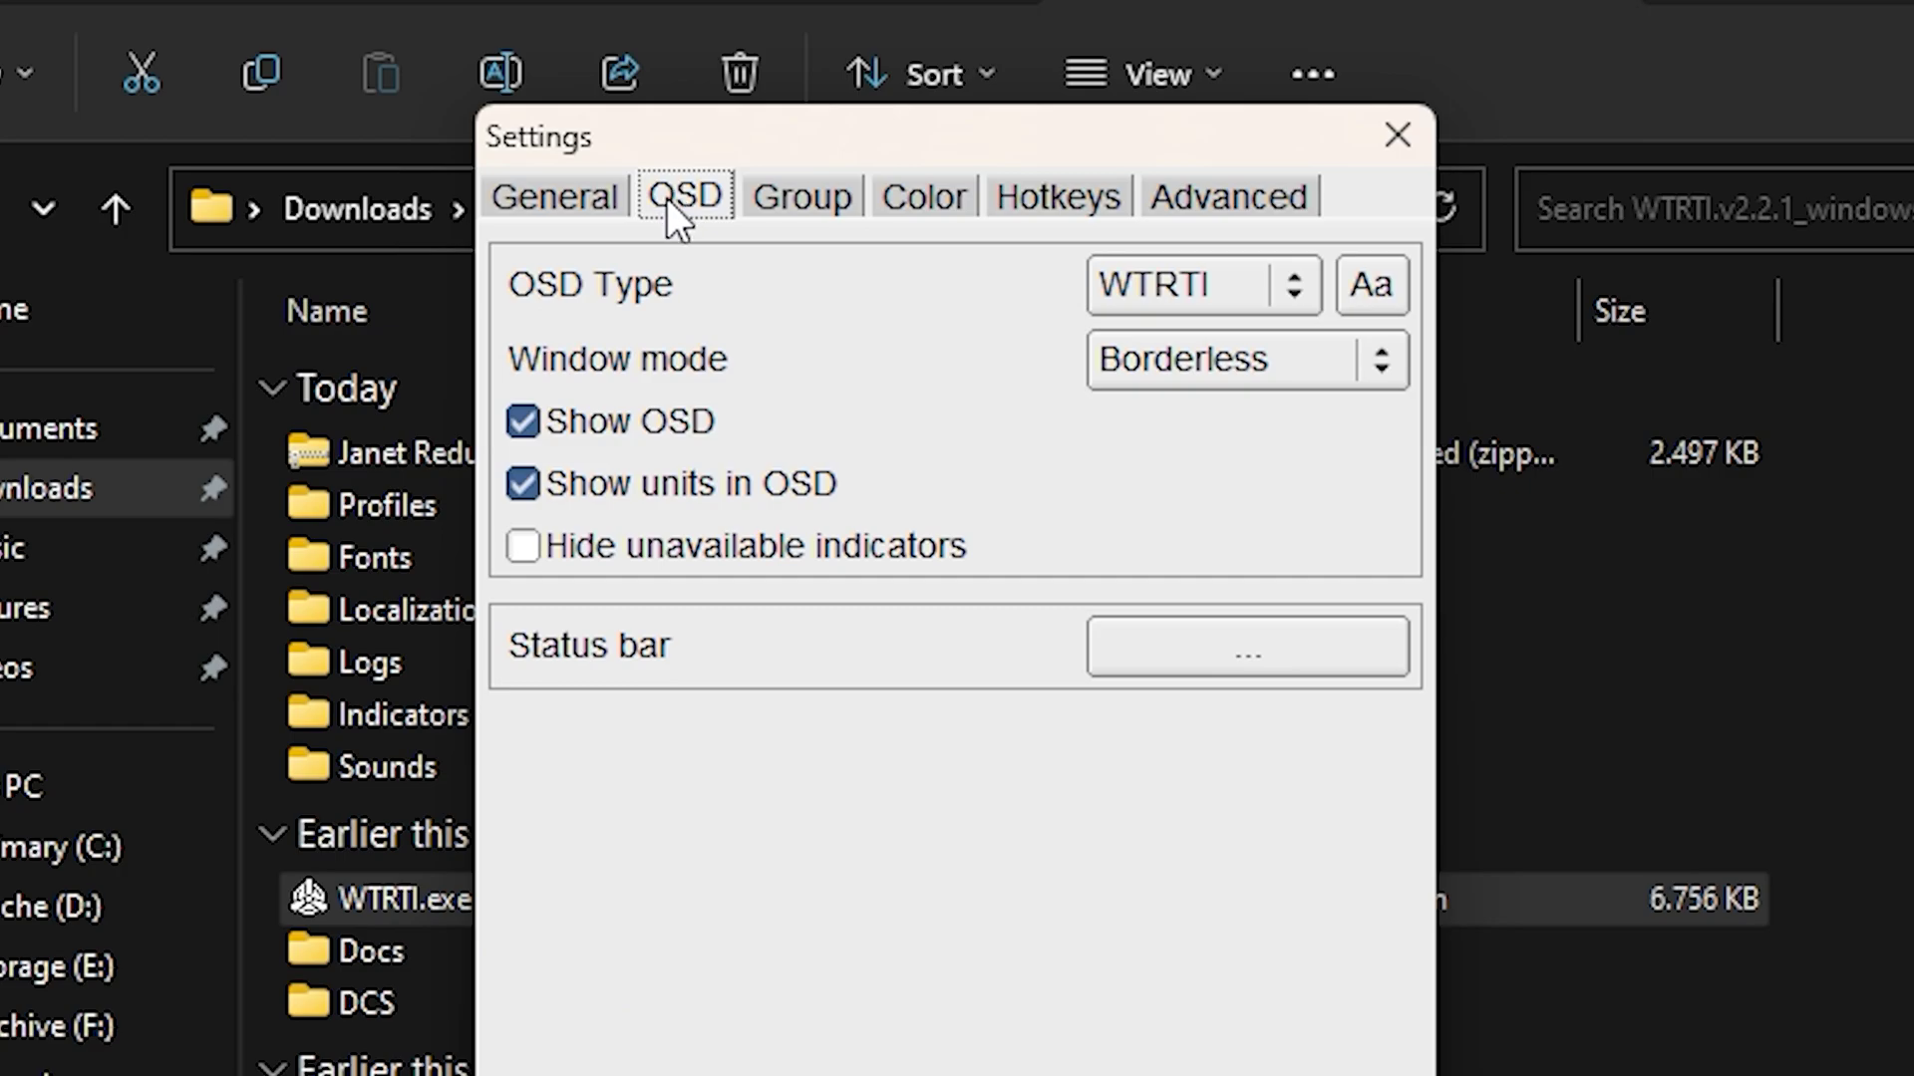
click(1246, 297)
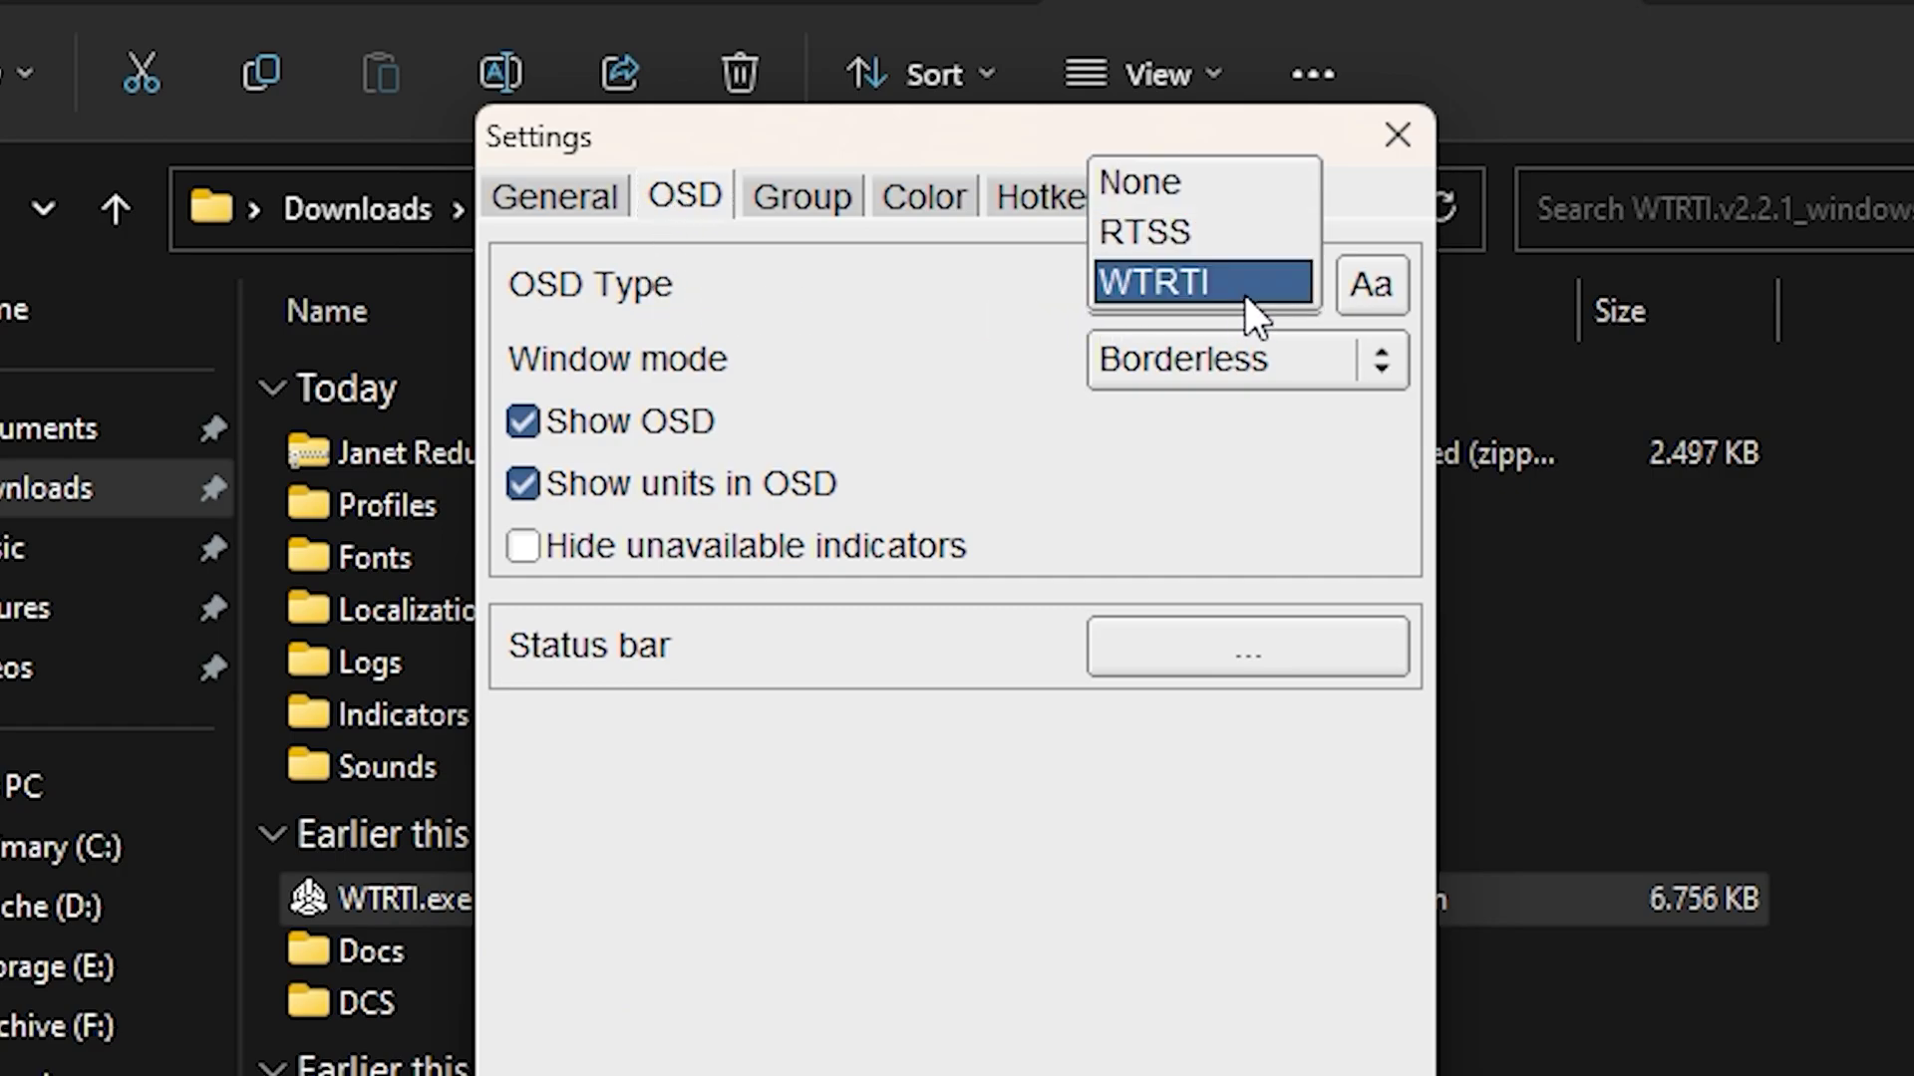
click(1242, 229)
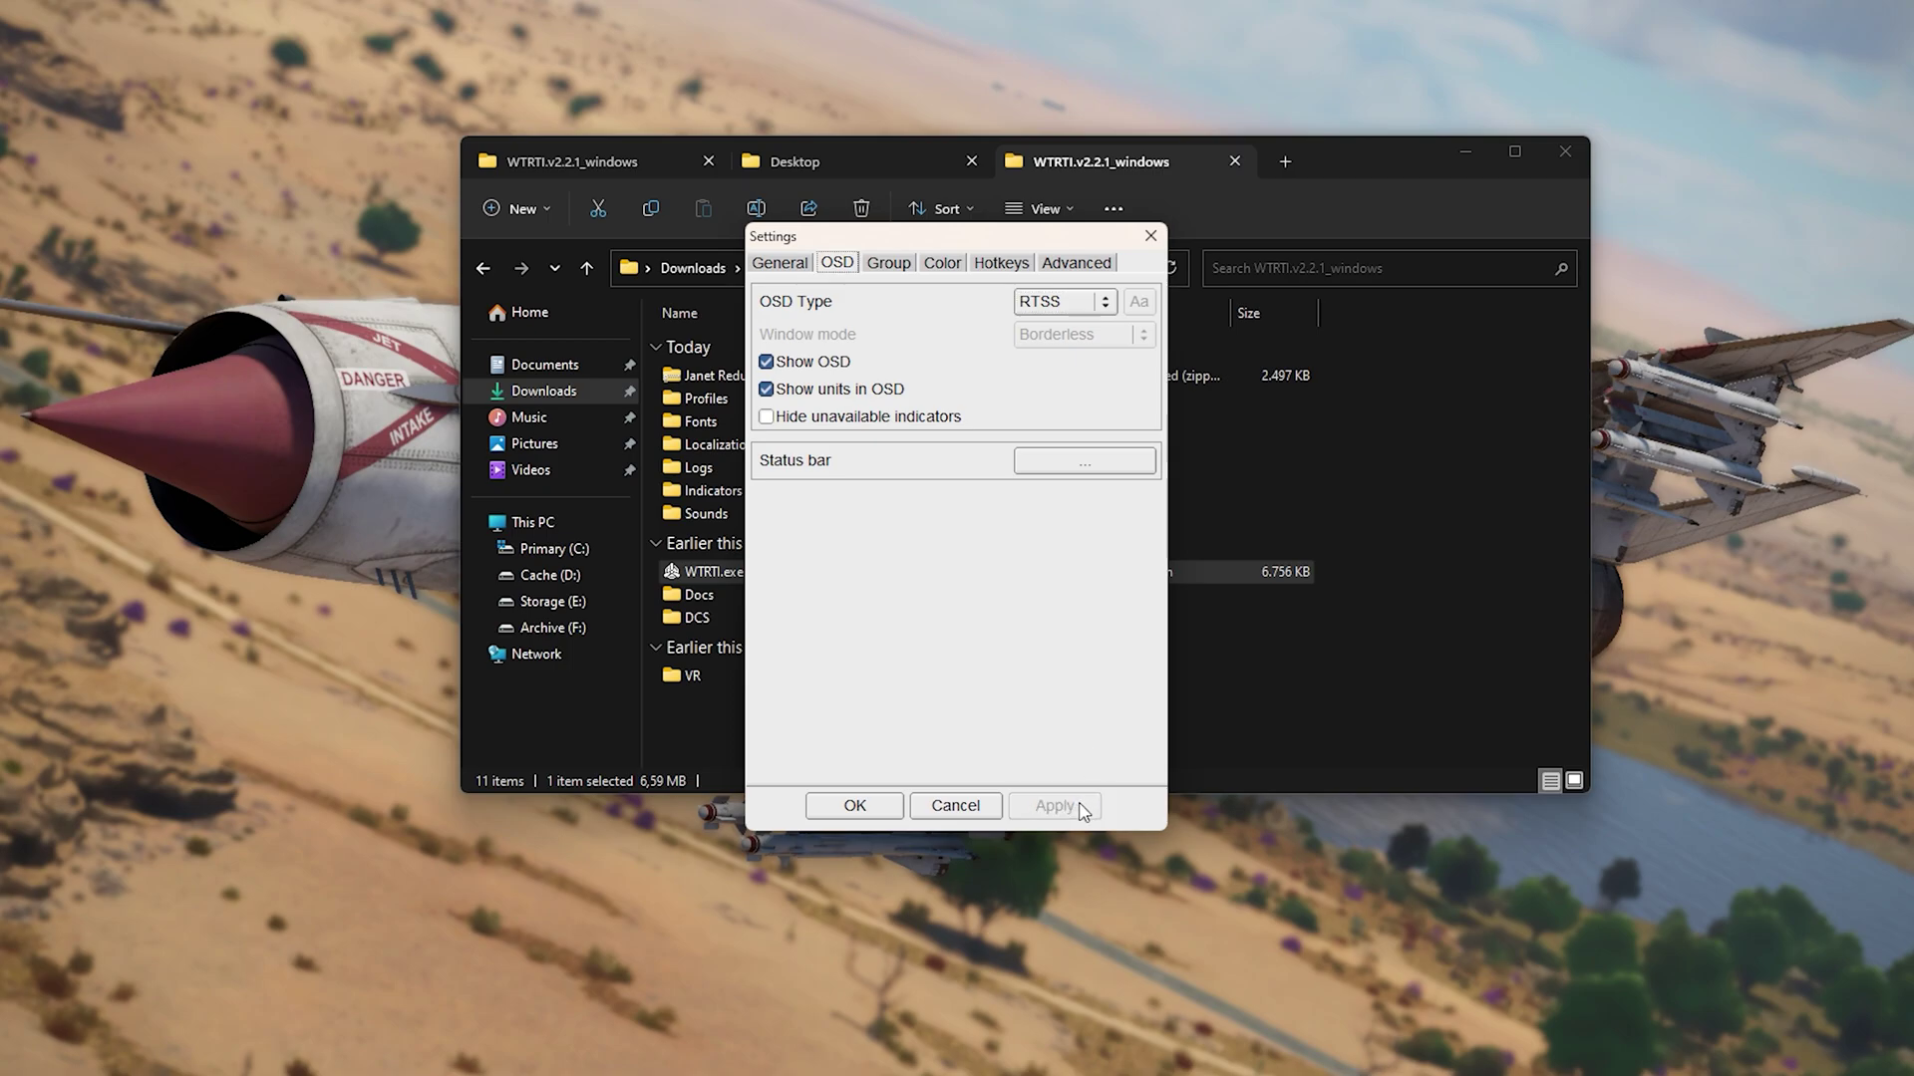
Confirm the settings, close the WTRTI window, and reveal the hidden tray icons.
click(854, 805)
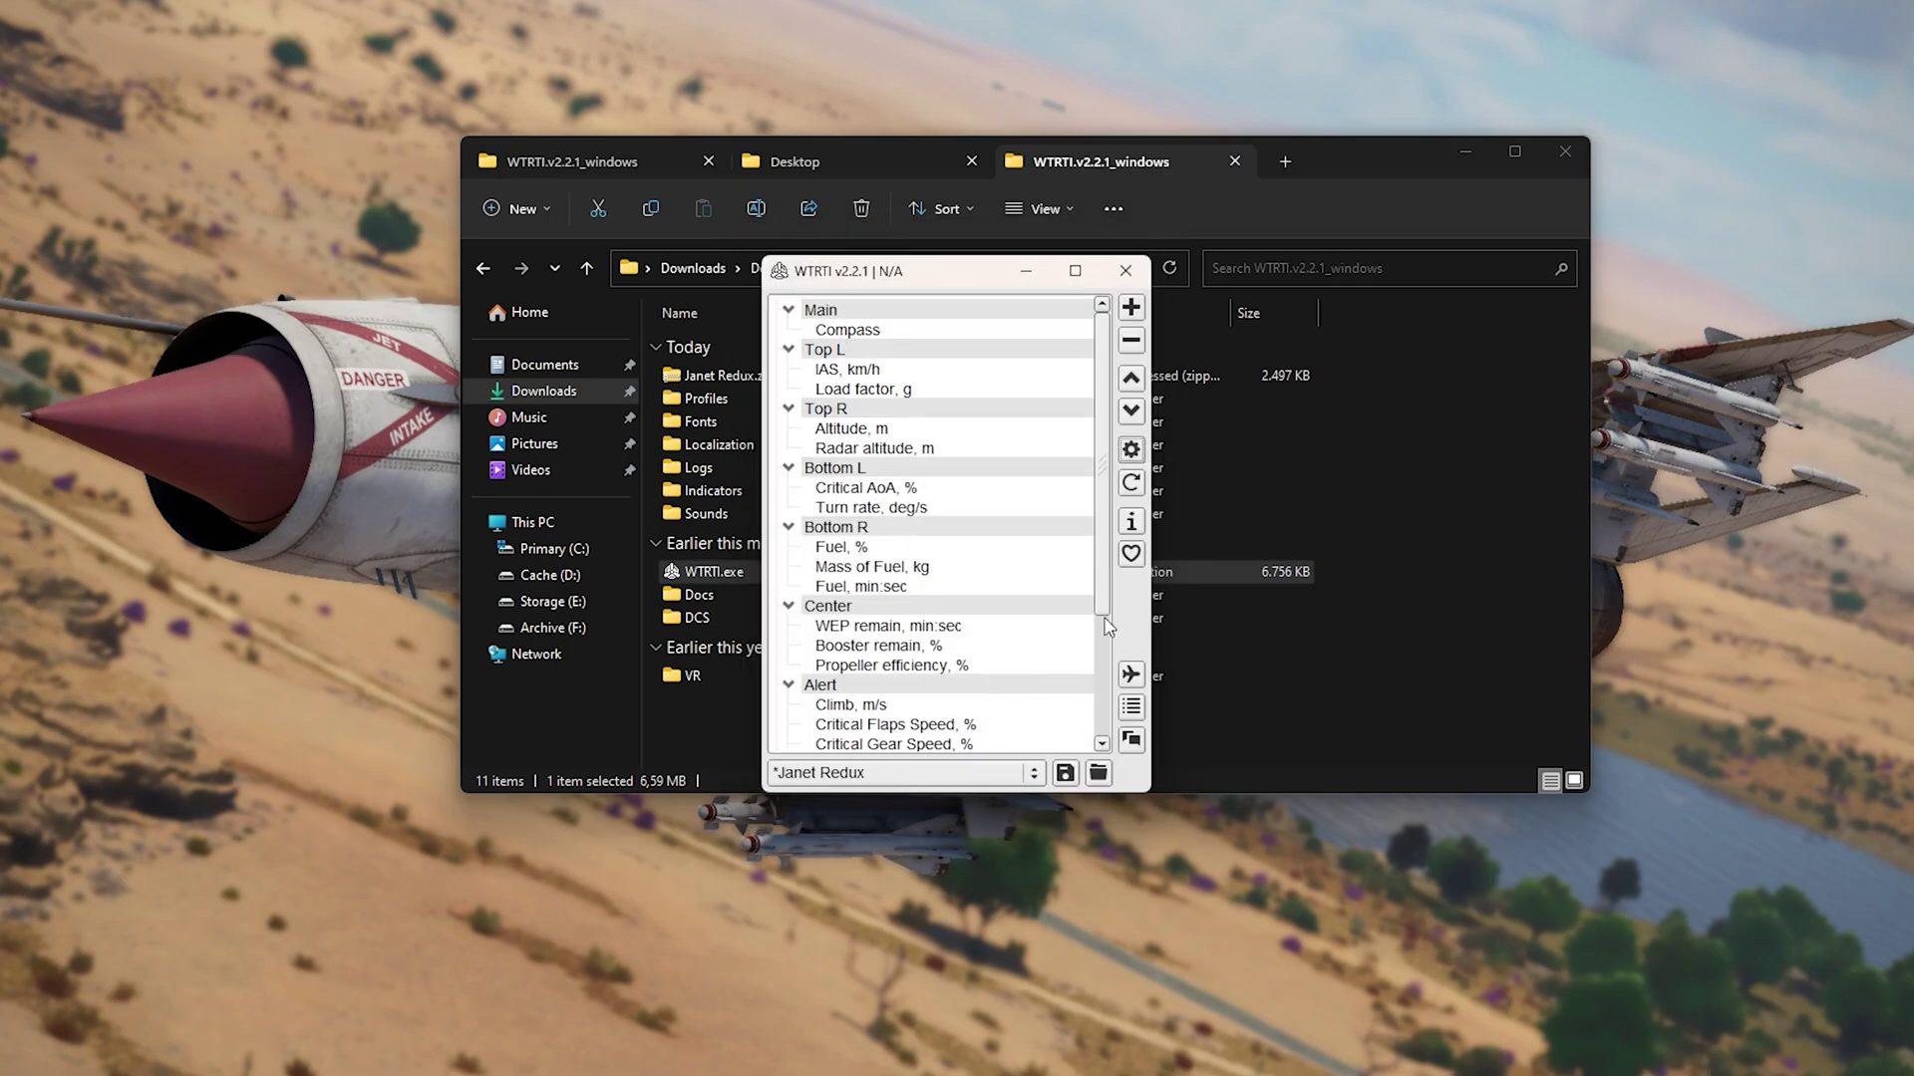
key(alt+F4)
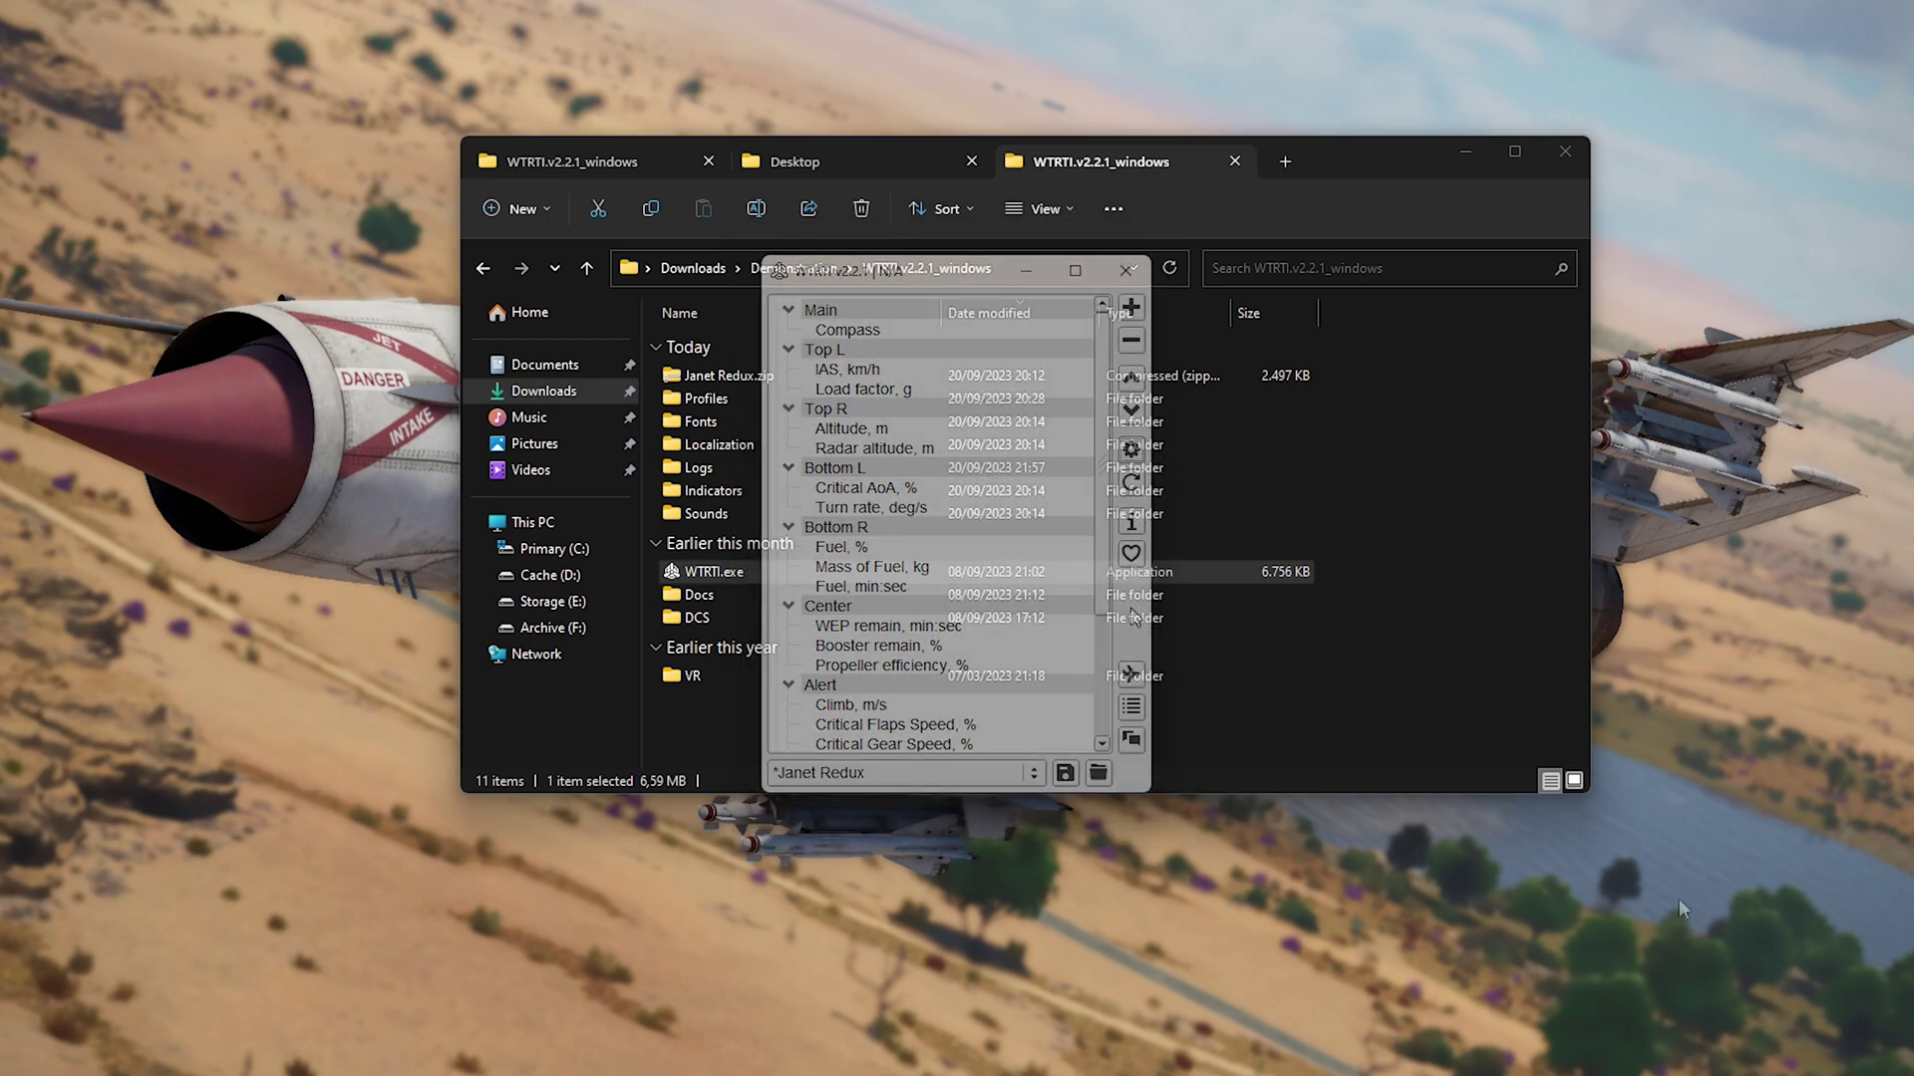
click(1770, 1063)
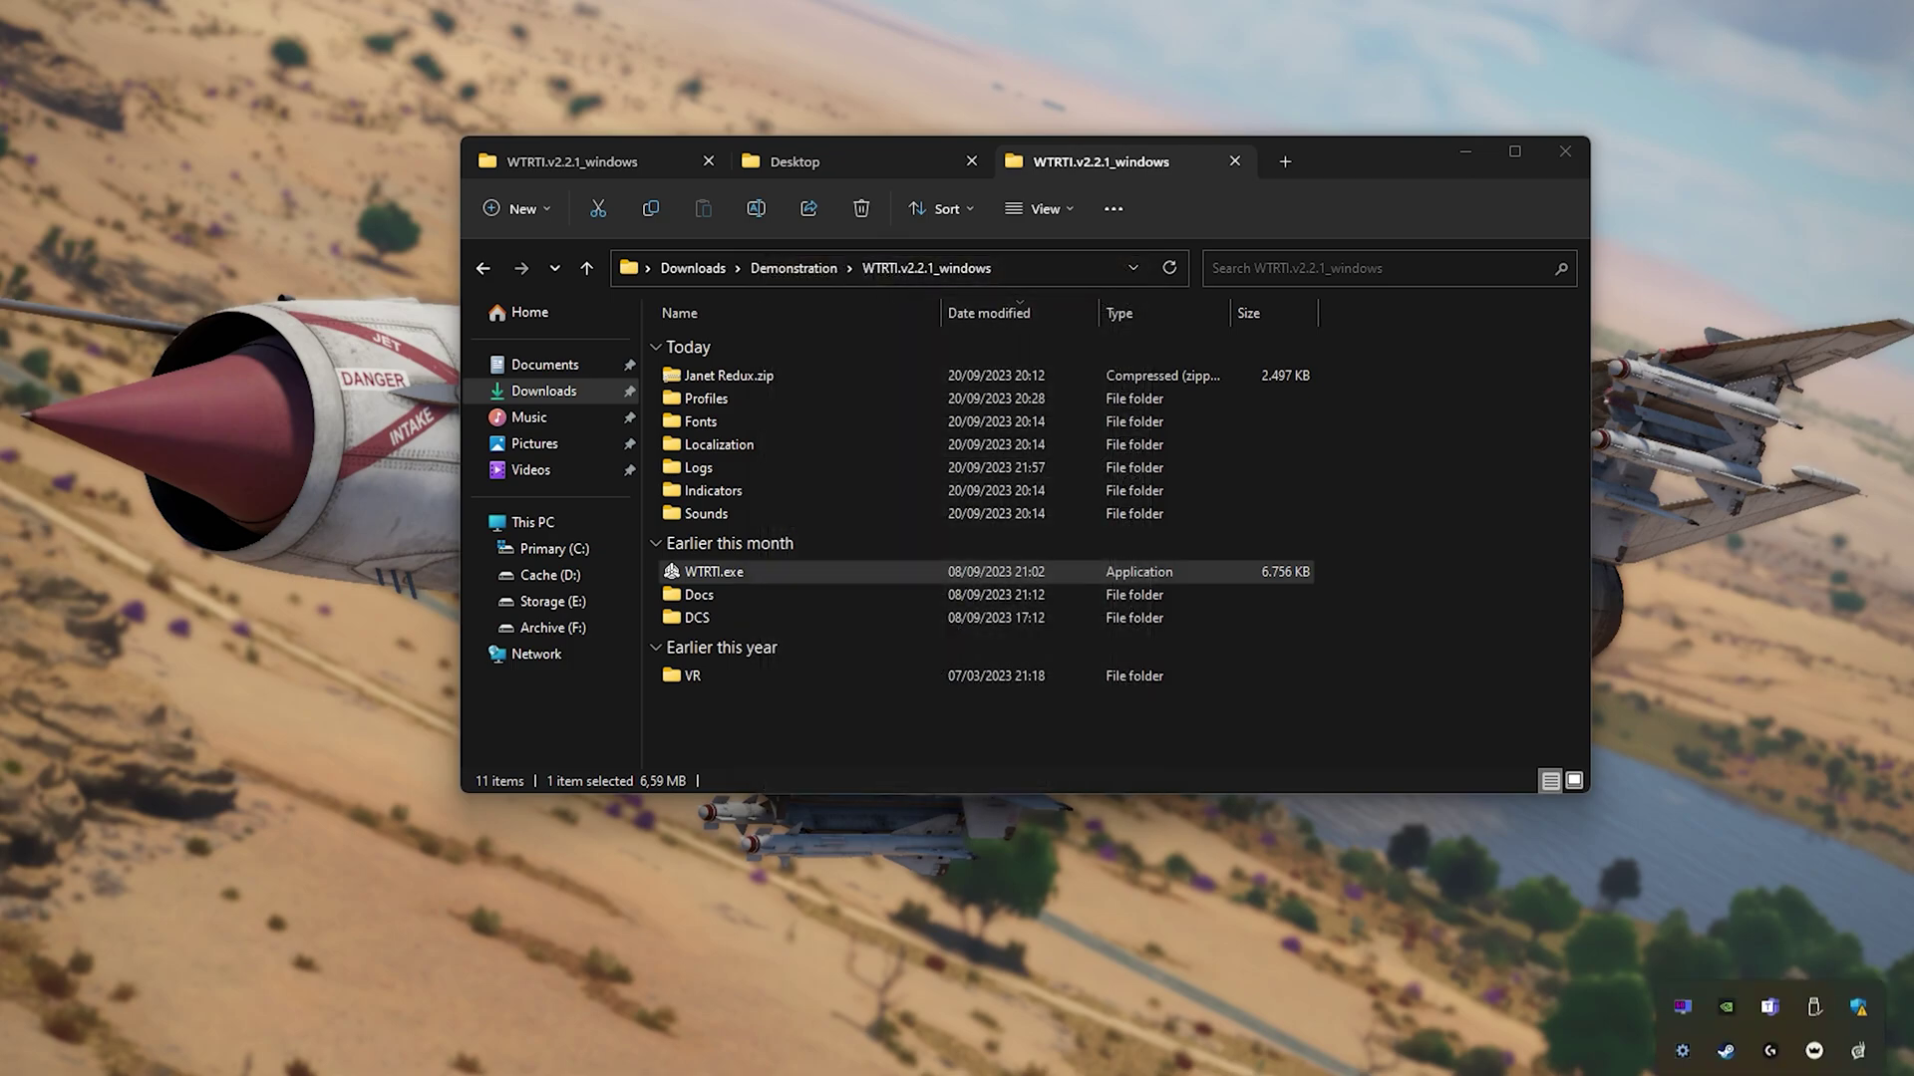
Open the RivaTuner Statistics Server window from the system tray.
click(1681, 995)
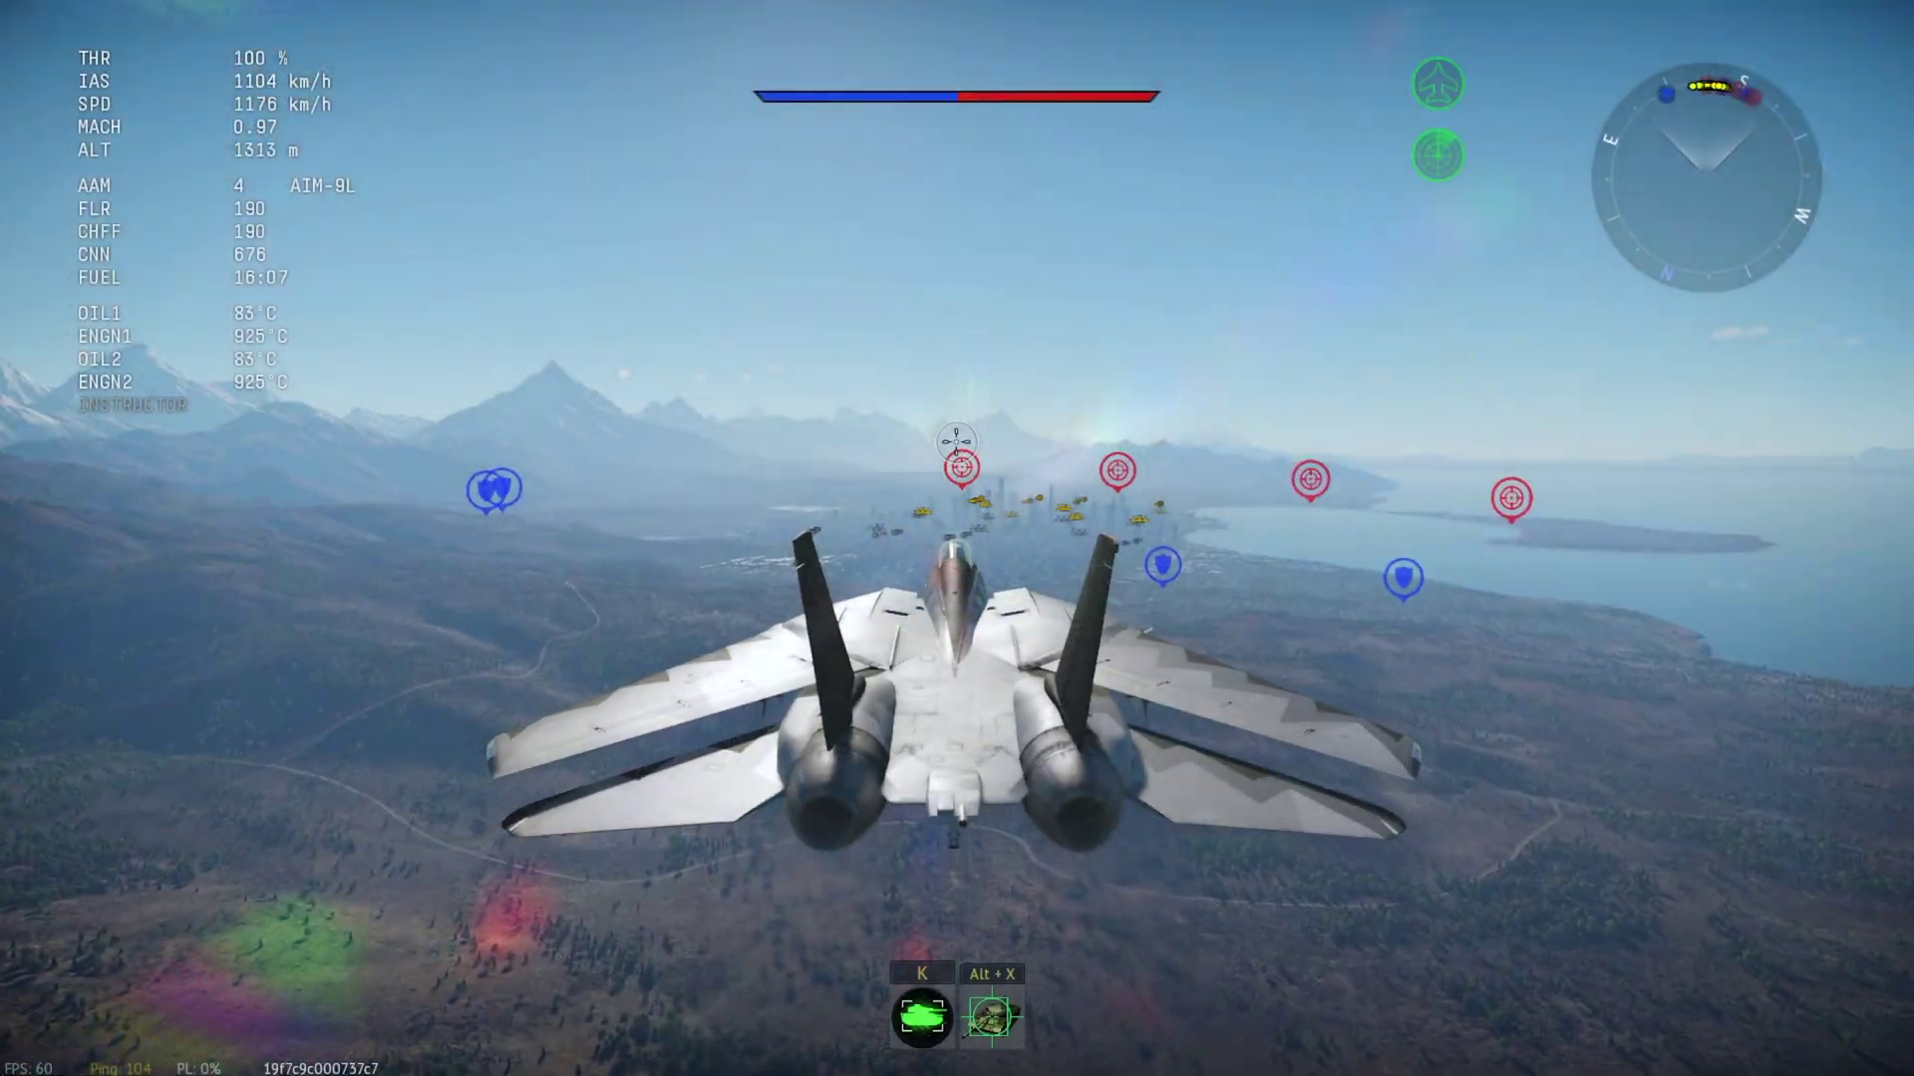
Open the battle map in the browser, widening the telemetry panel into its own column.
key(Escape)
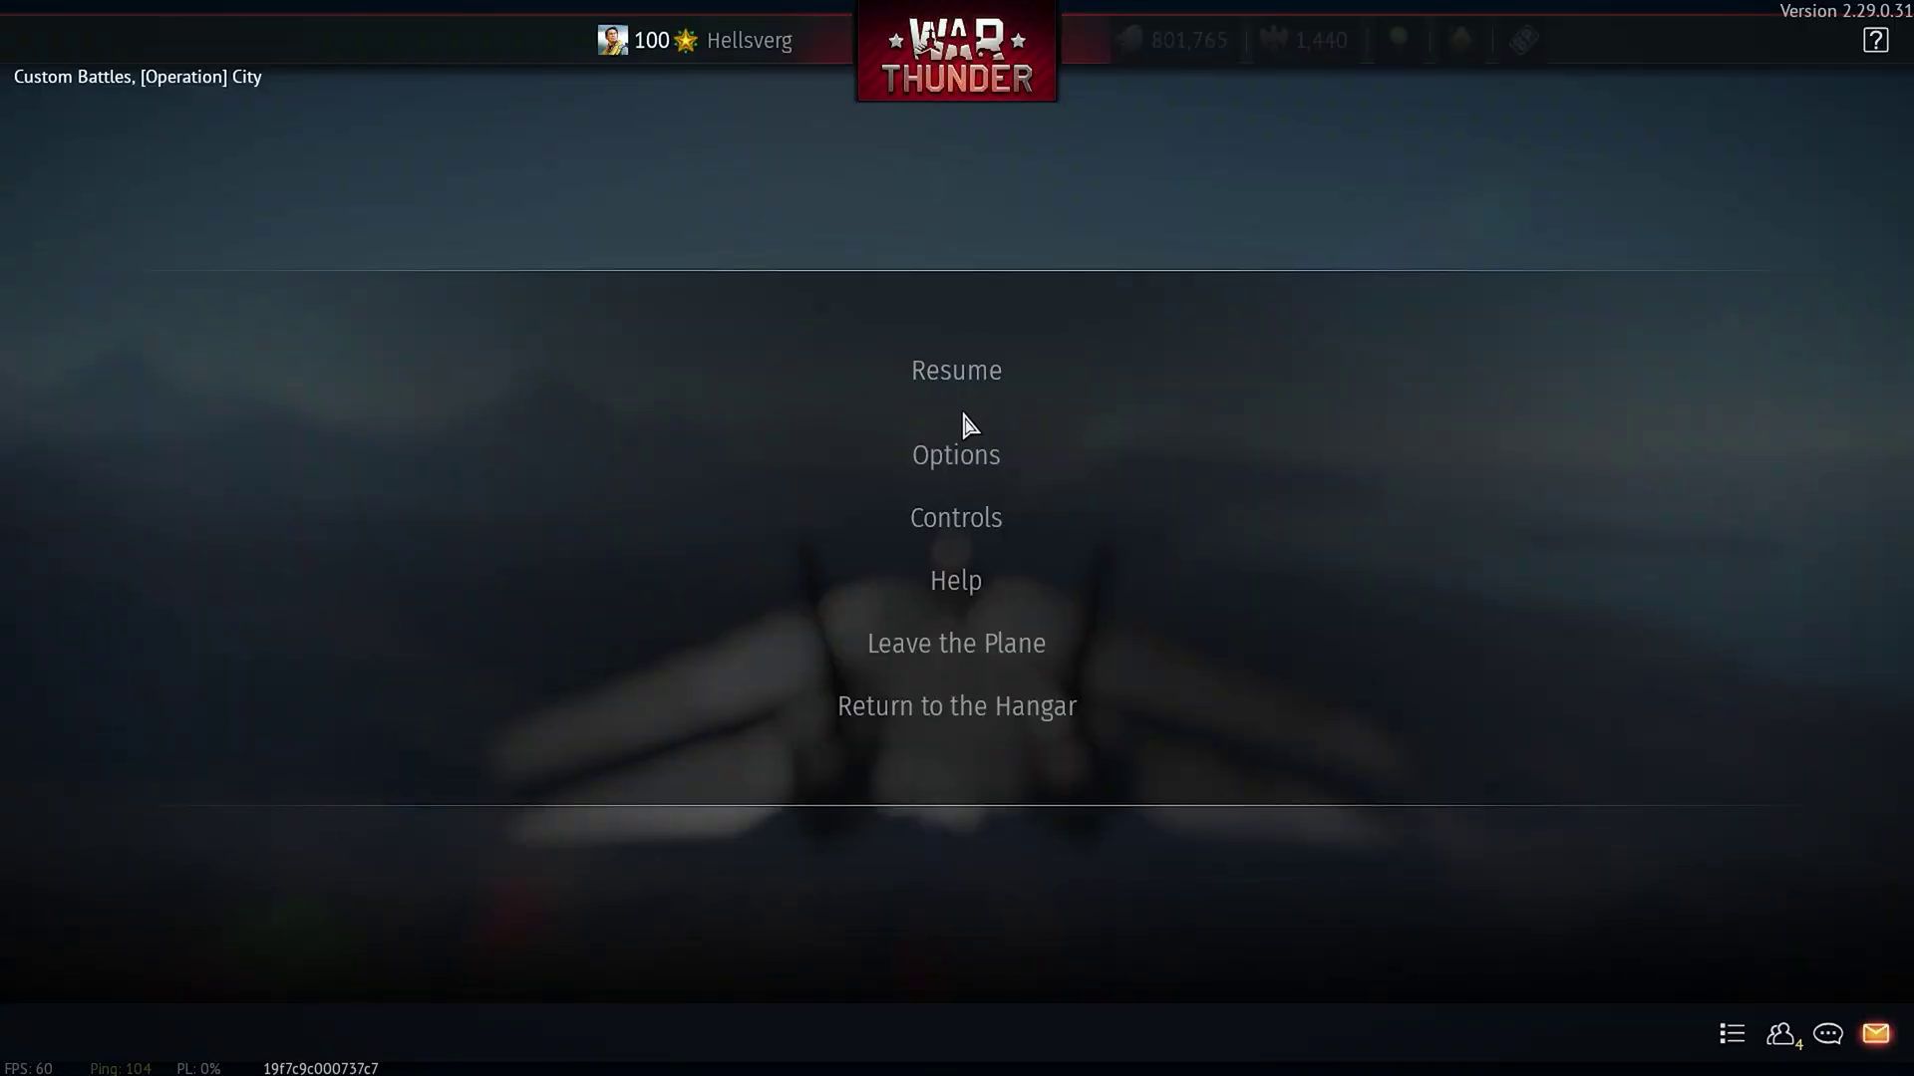
click(969, 453)
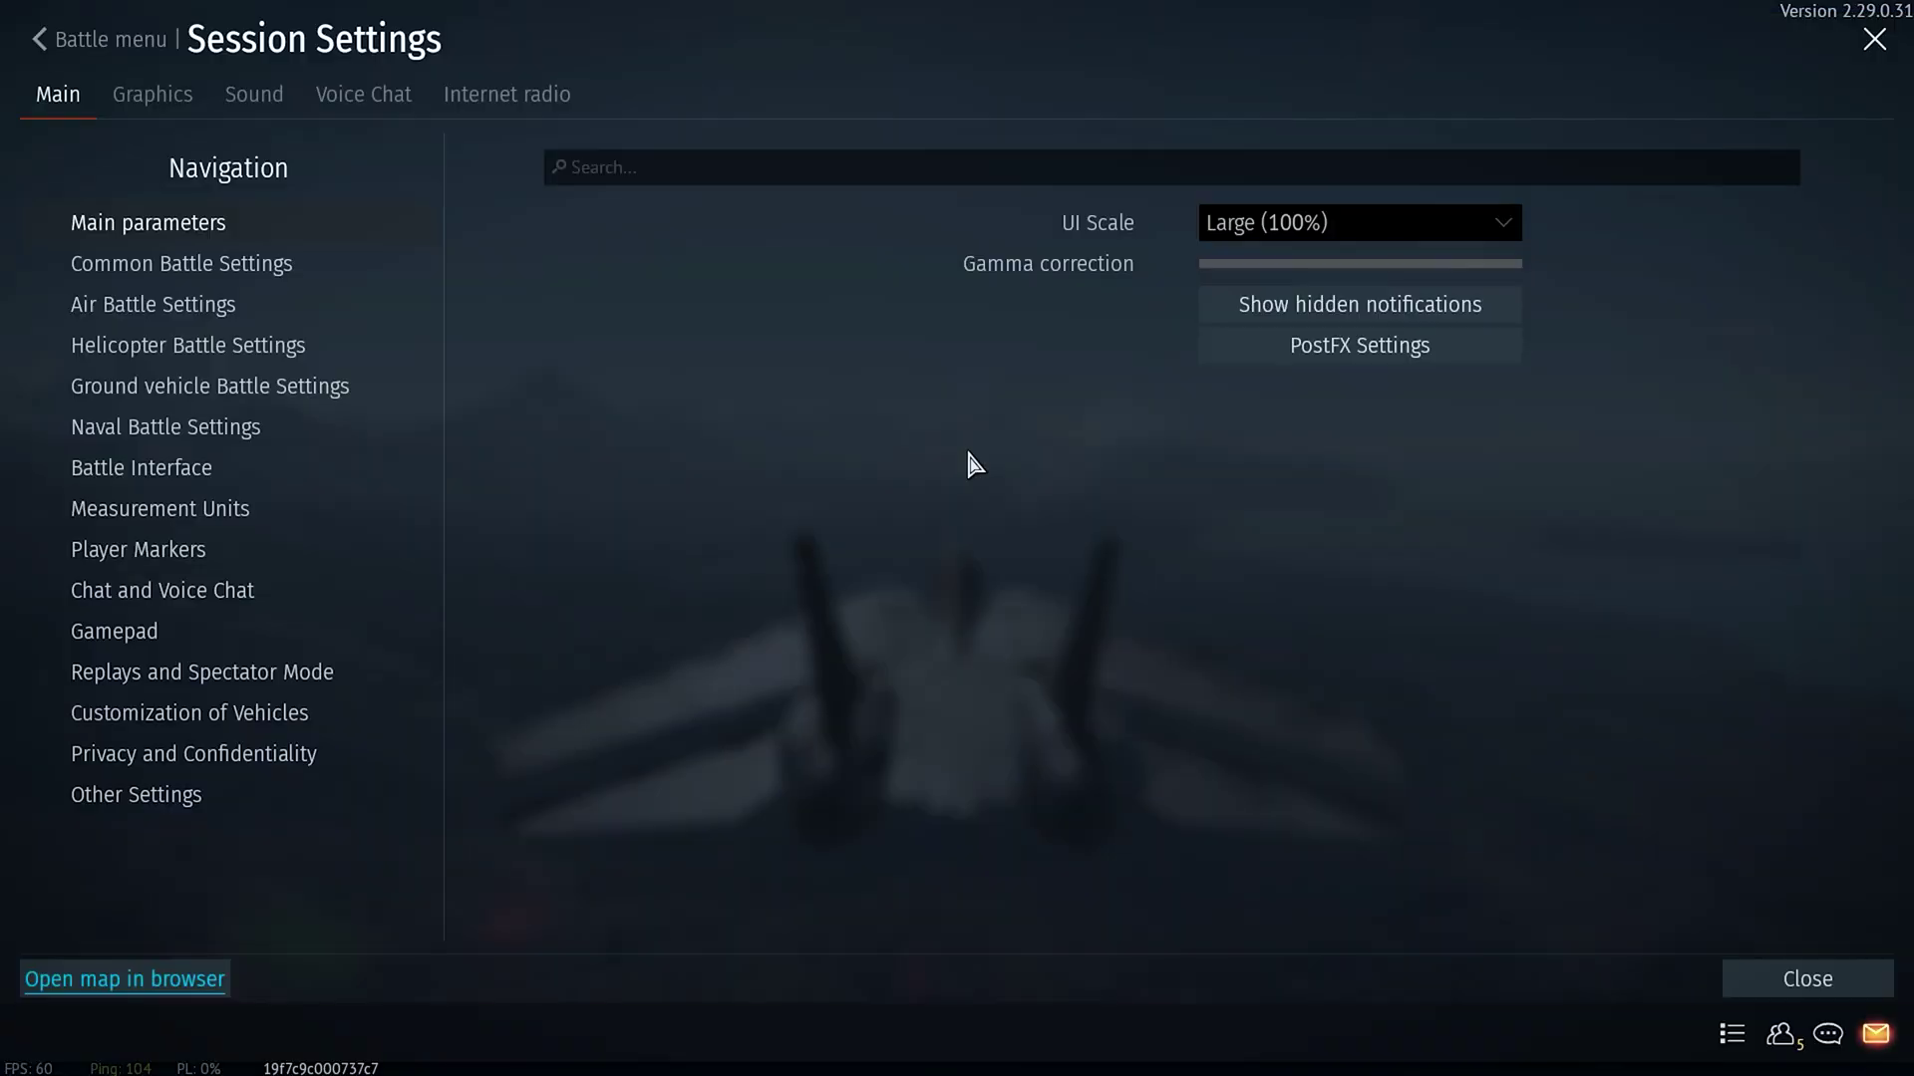
click(185, 980)
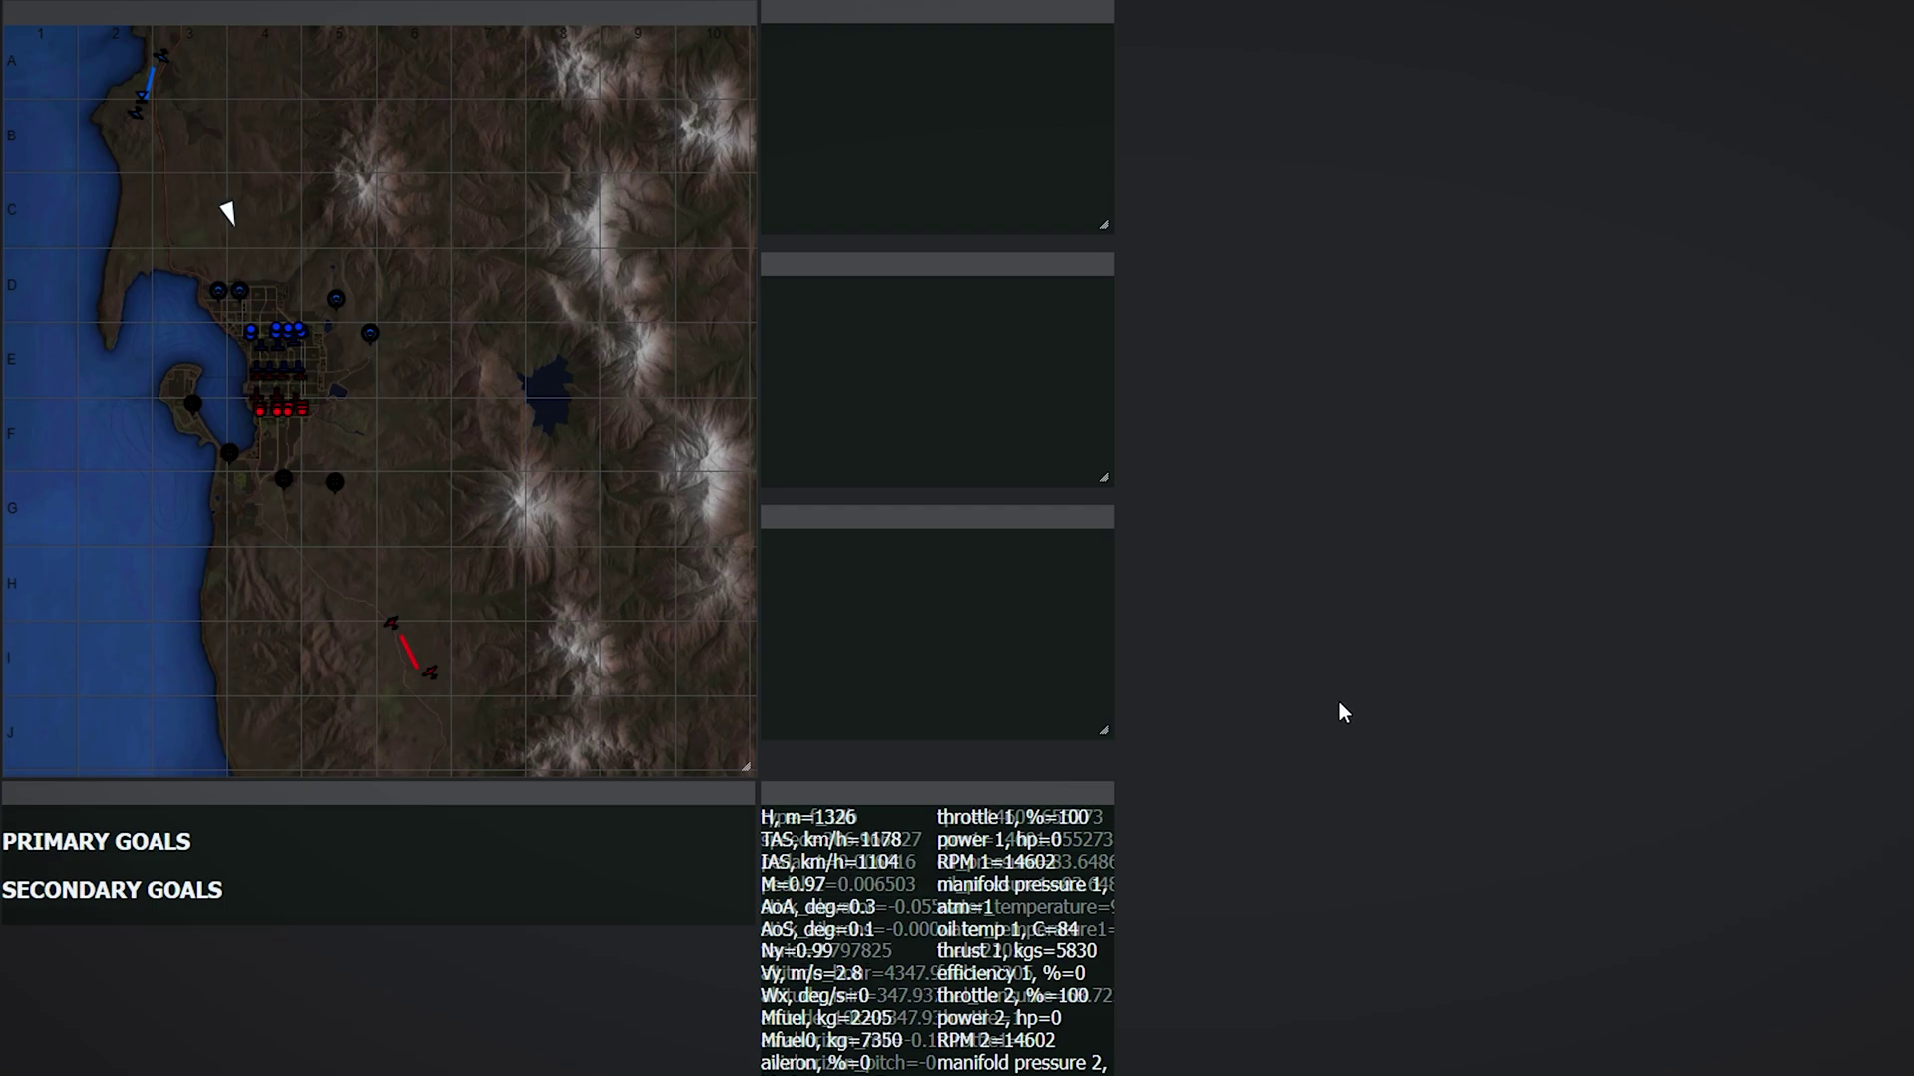
scroll(1330, 704, down, 3)
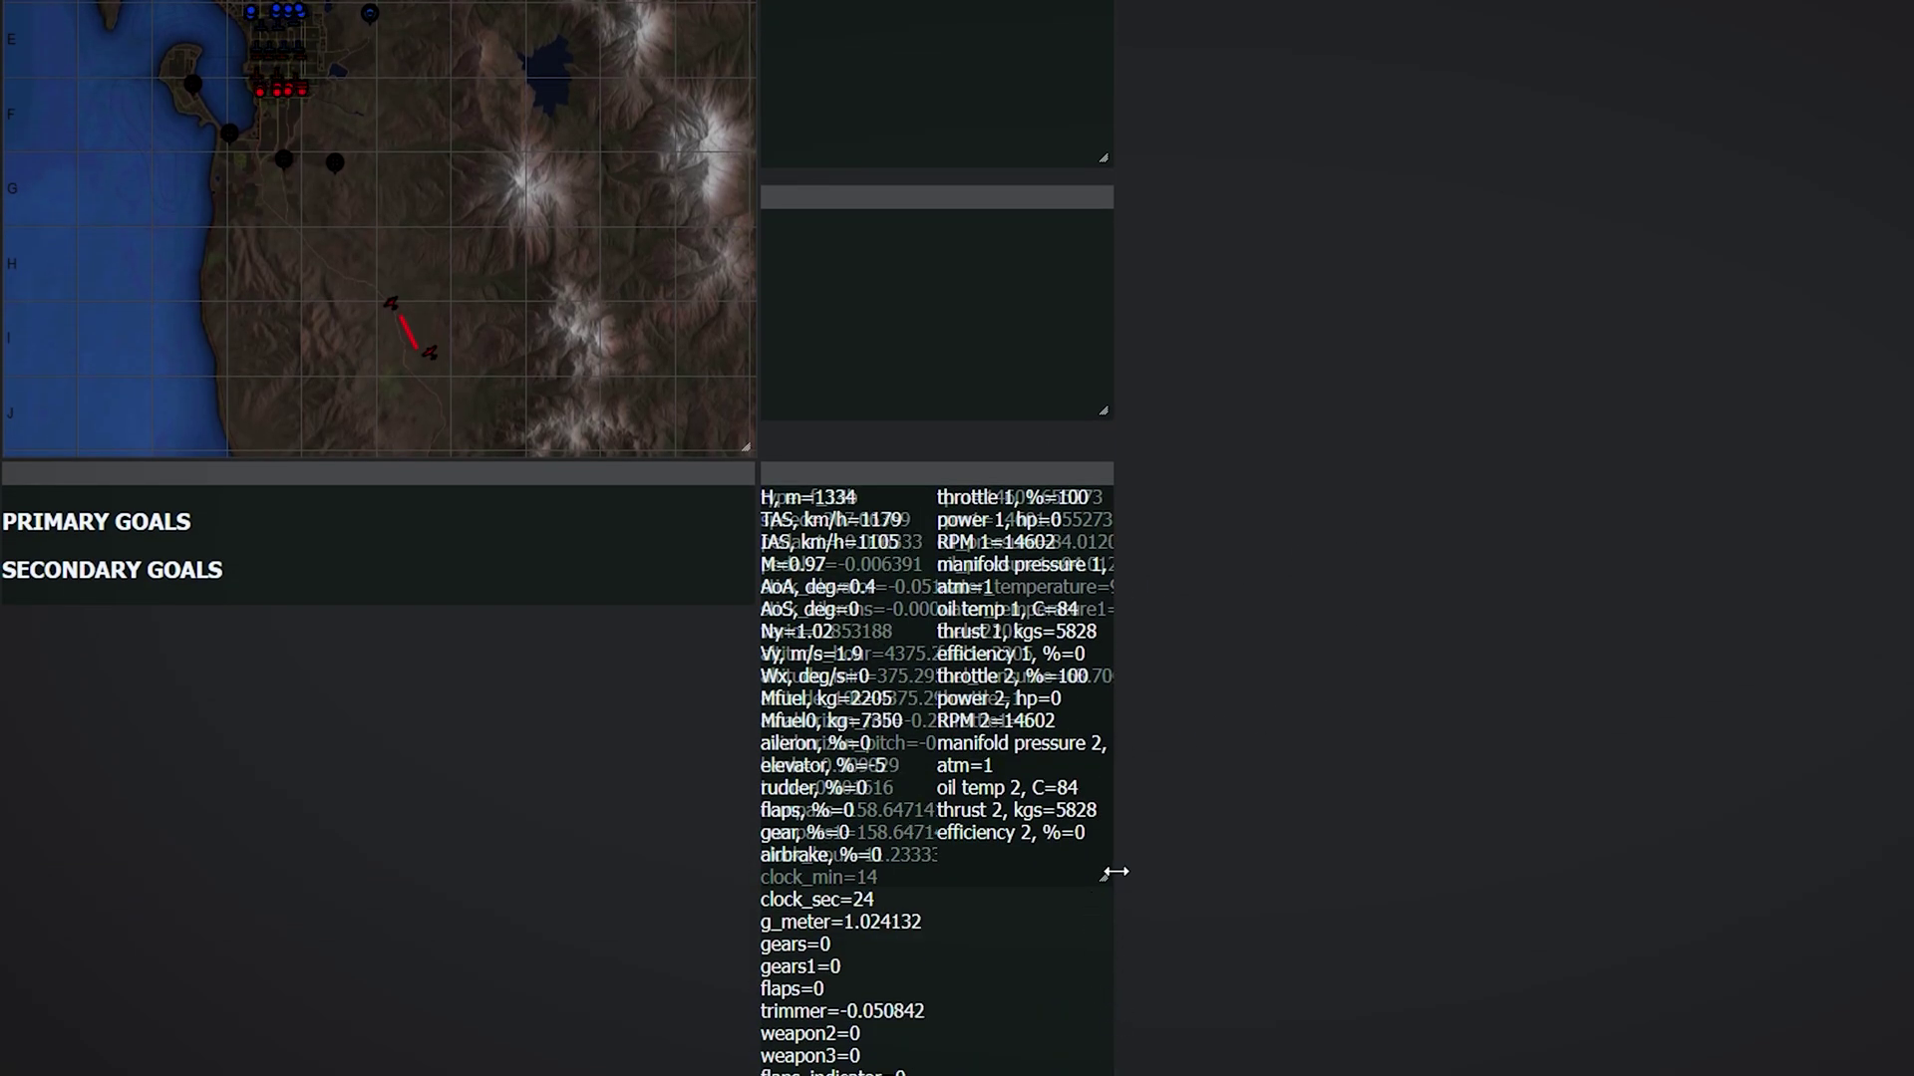
drag(1109, 877, 1695, 881)
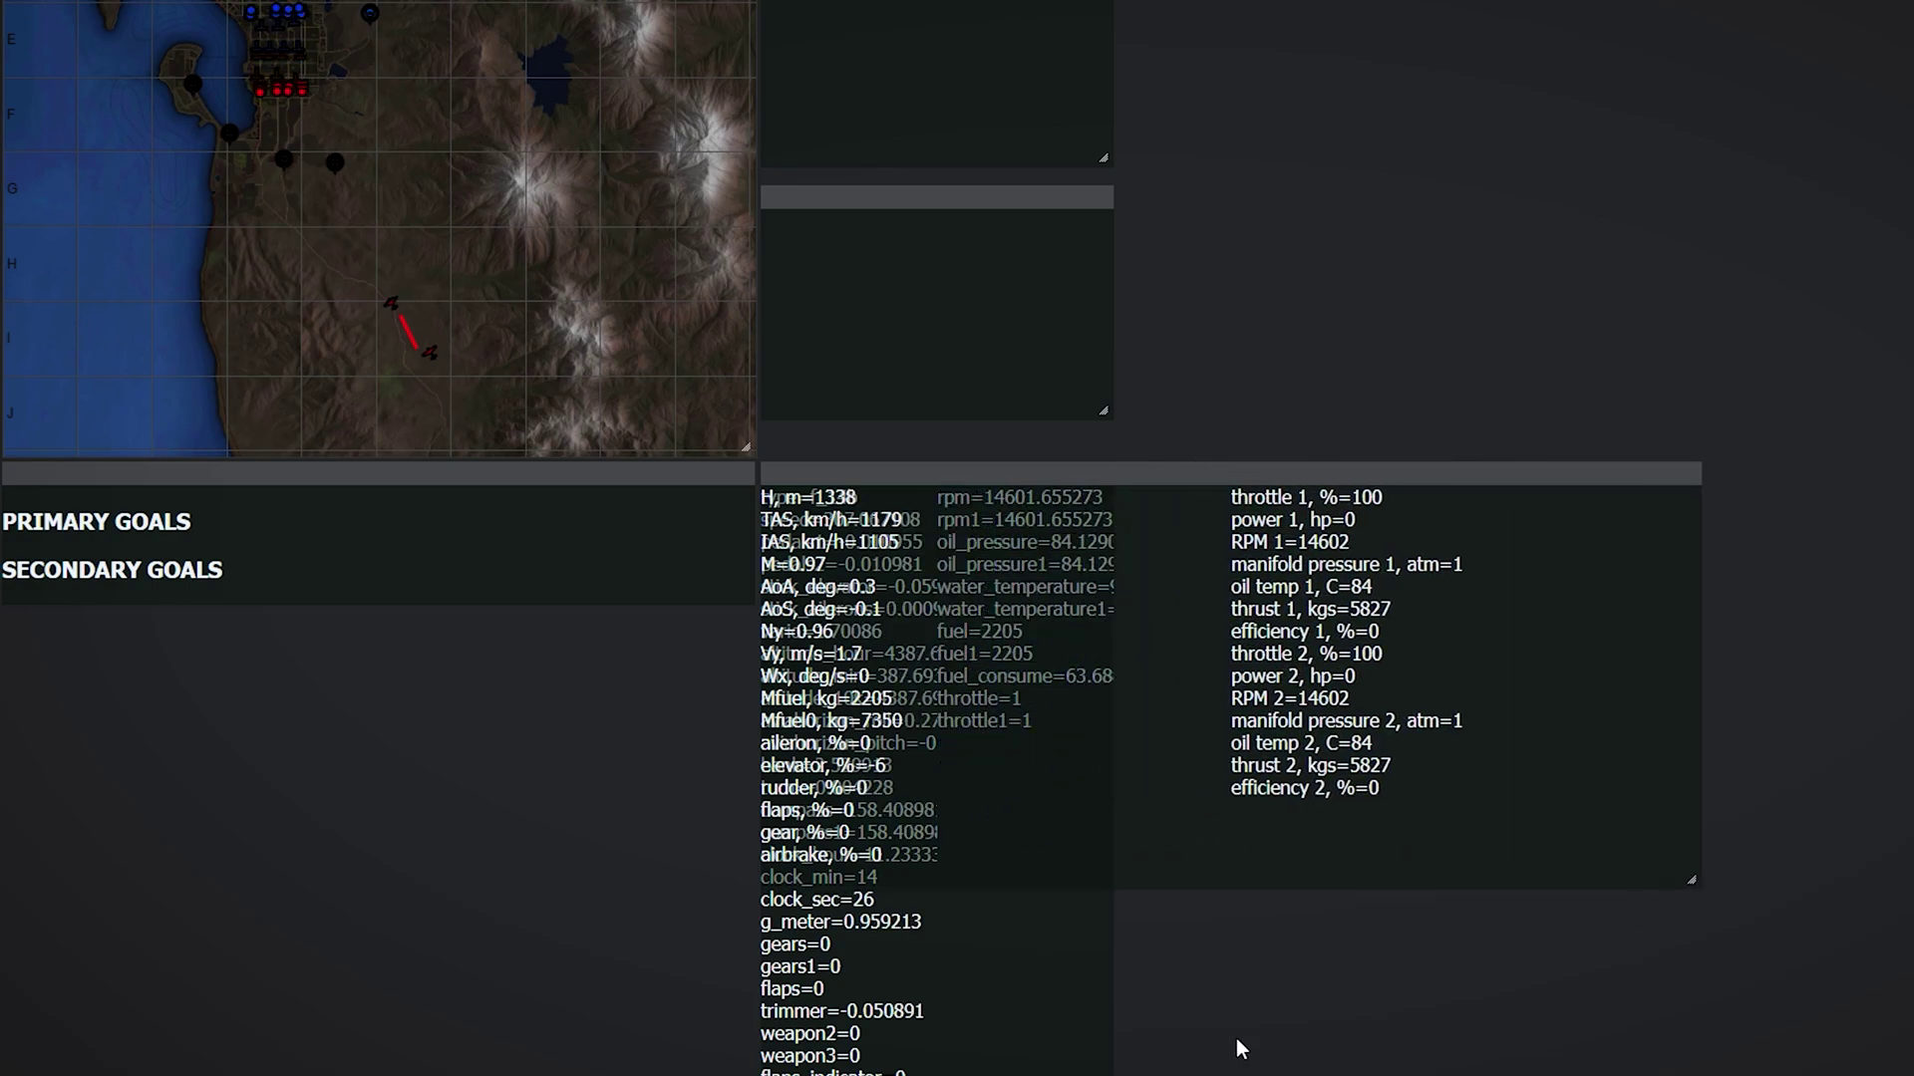
drag(1092, 470, 1458, 164)
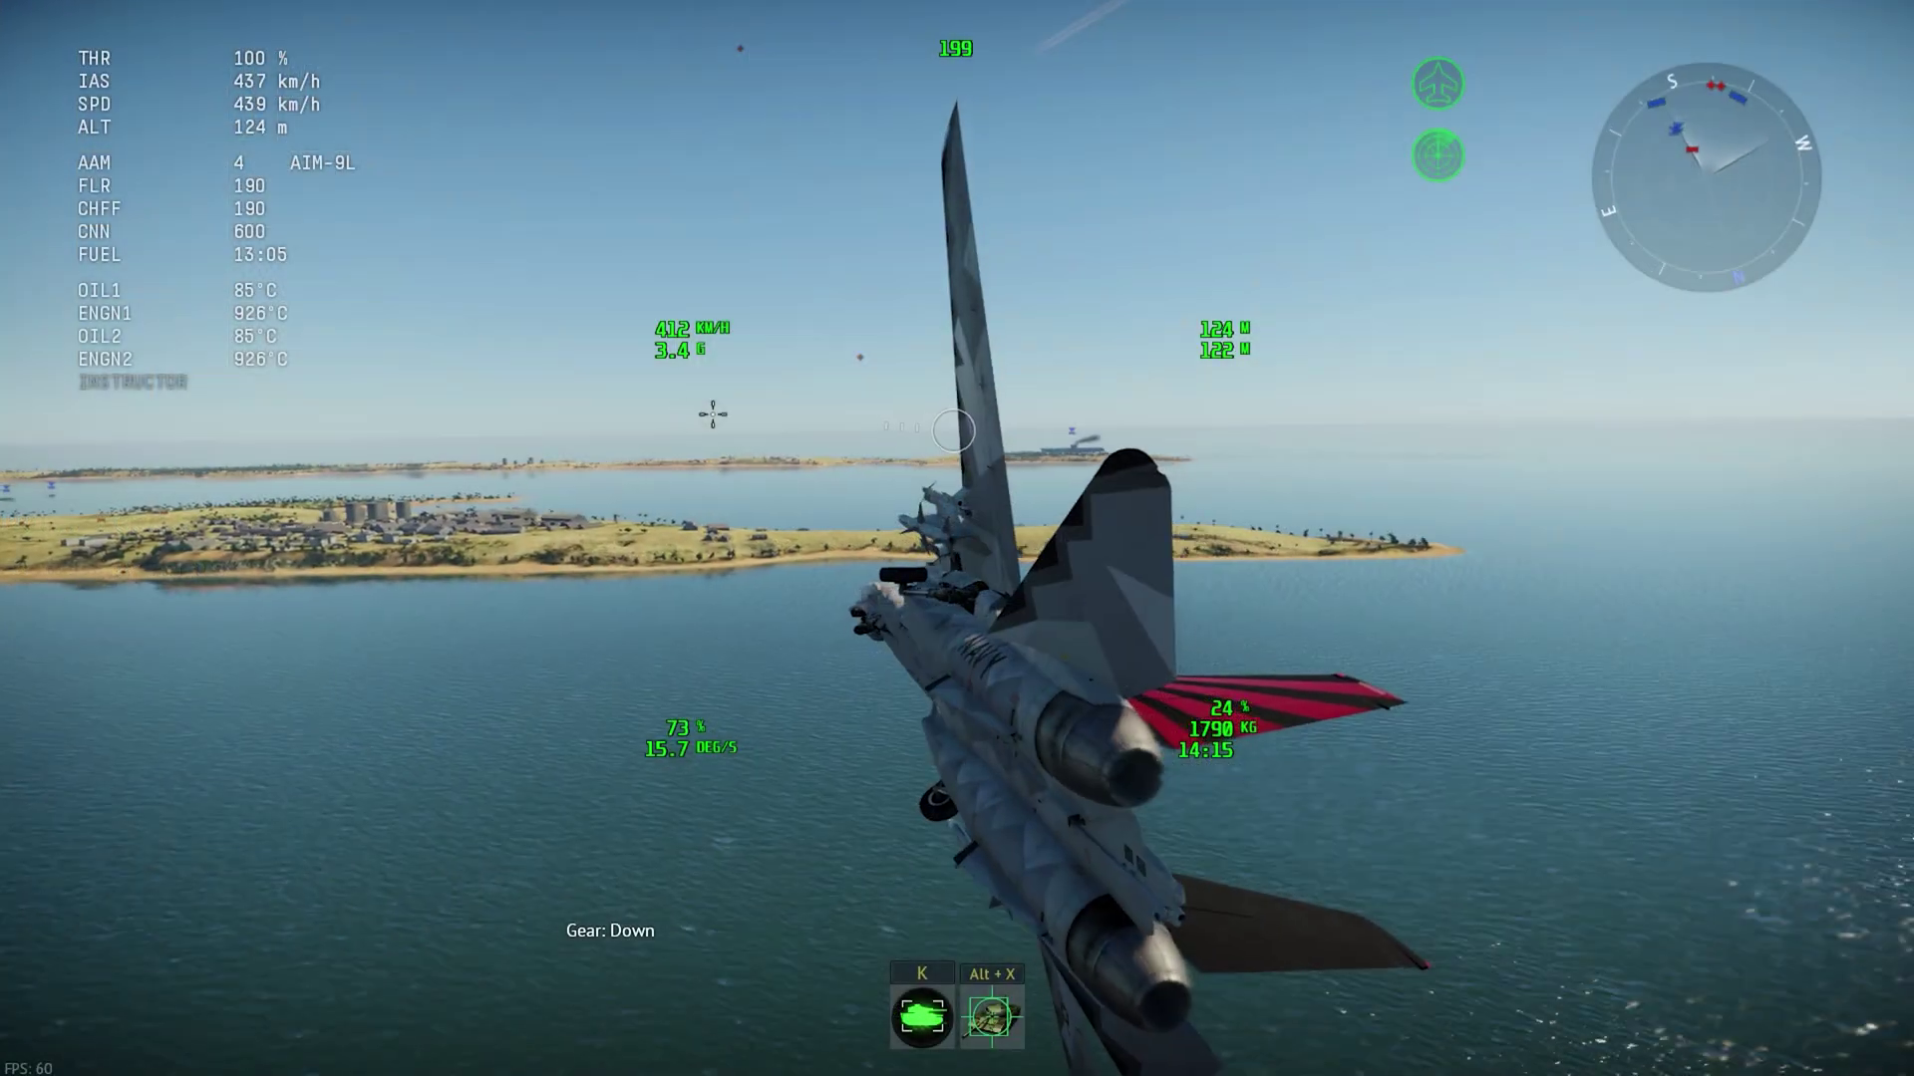
Toggle the jet's landing gear with the G key during the flight.
key(g)
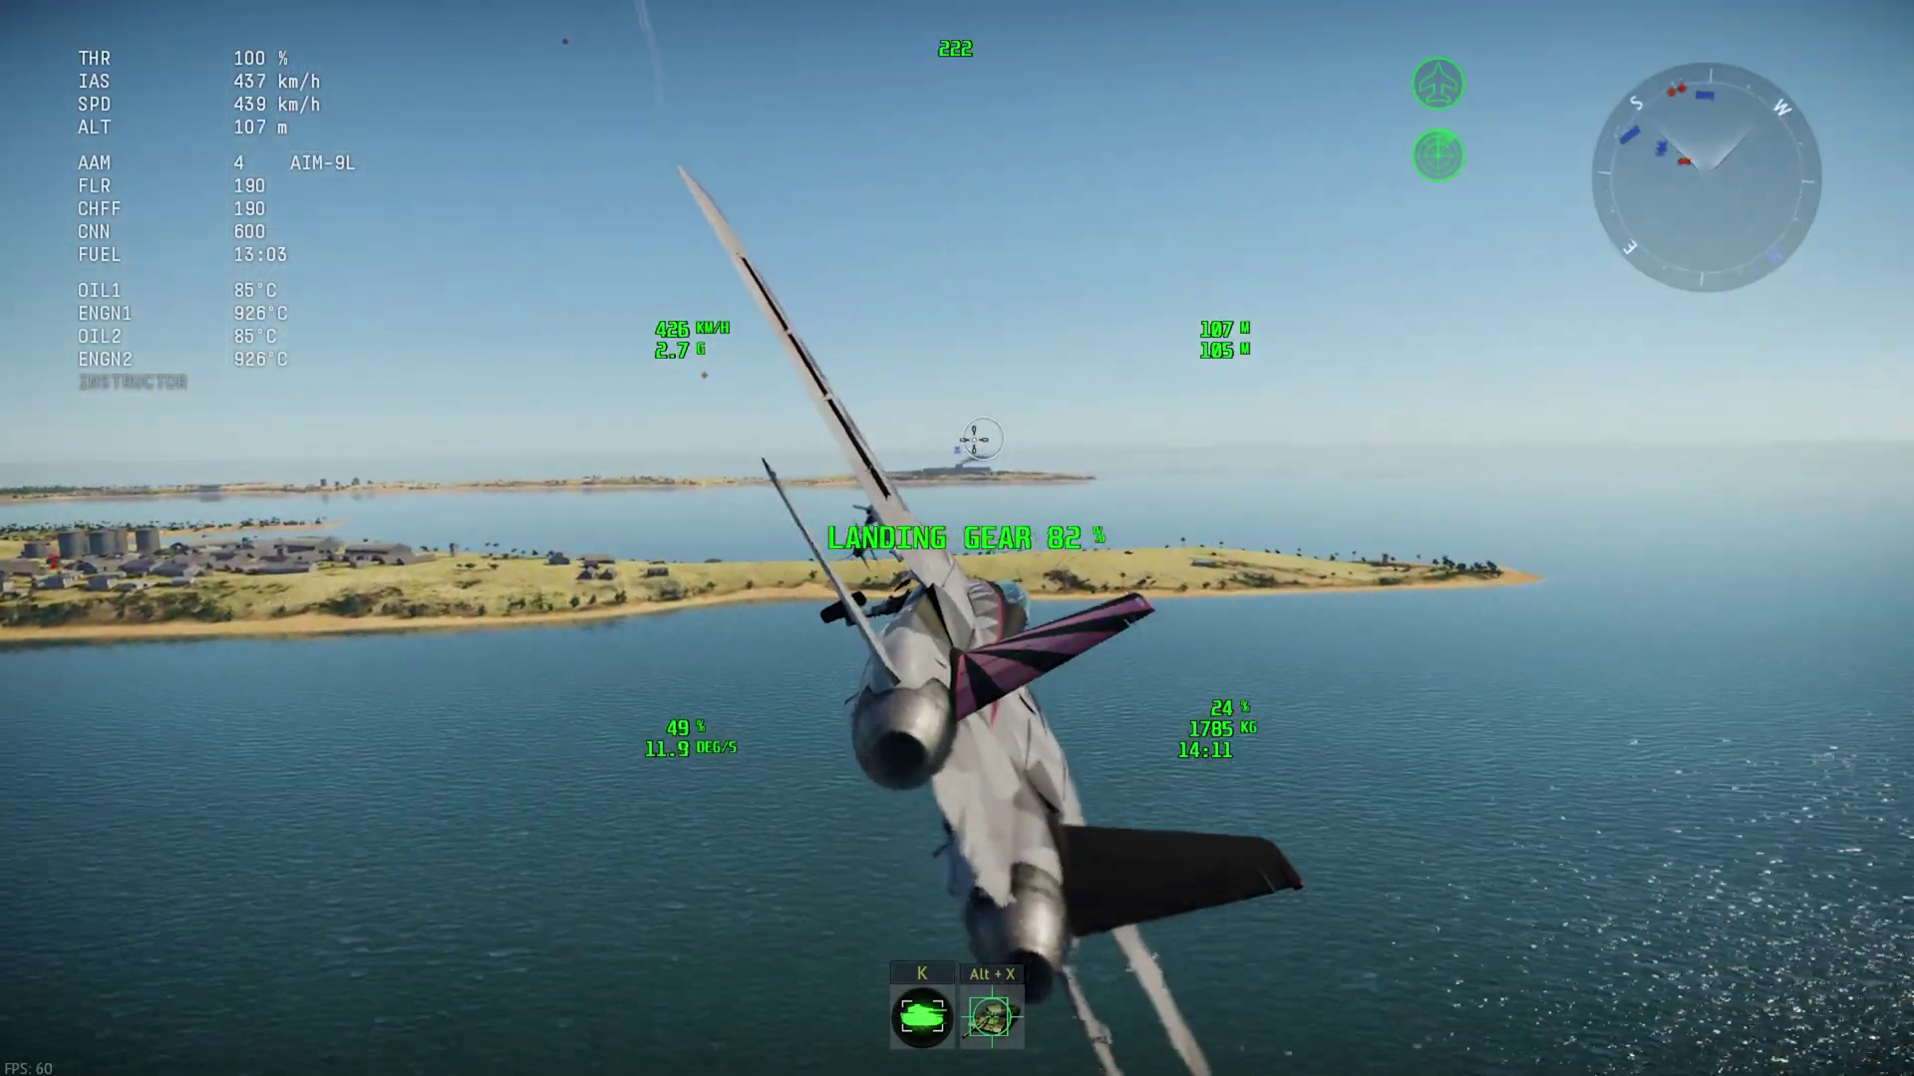